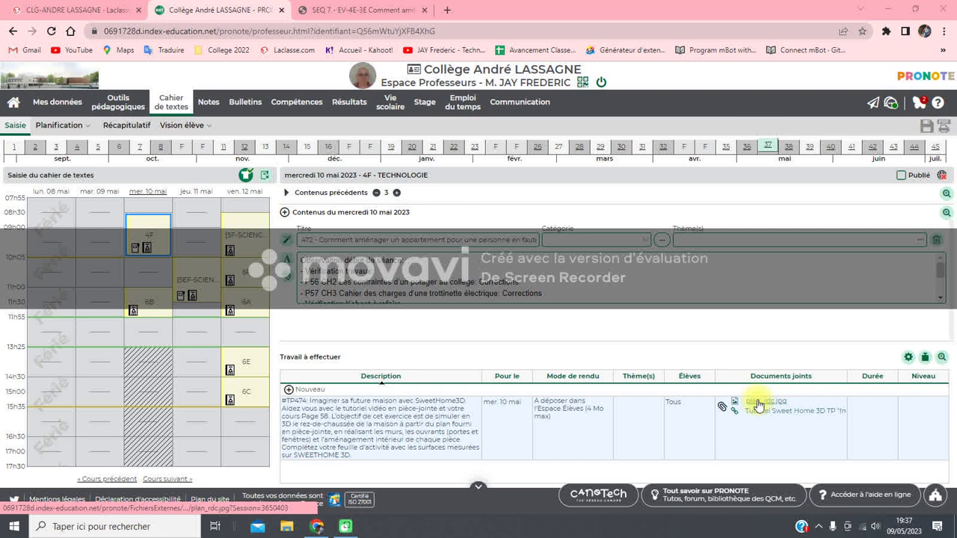
- Open the attached floor plan image plan_rdc.jpg and save it to the Téléchargements folder
{"action": "left_click", "coordinate": [757, 405]}
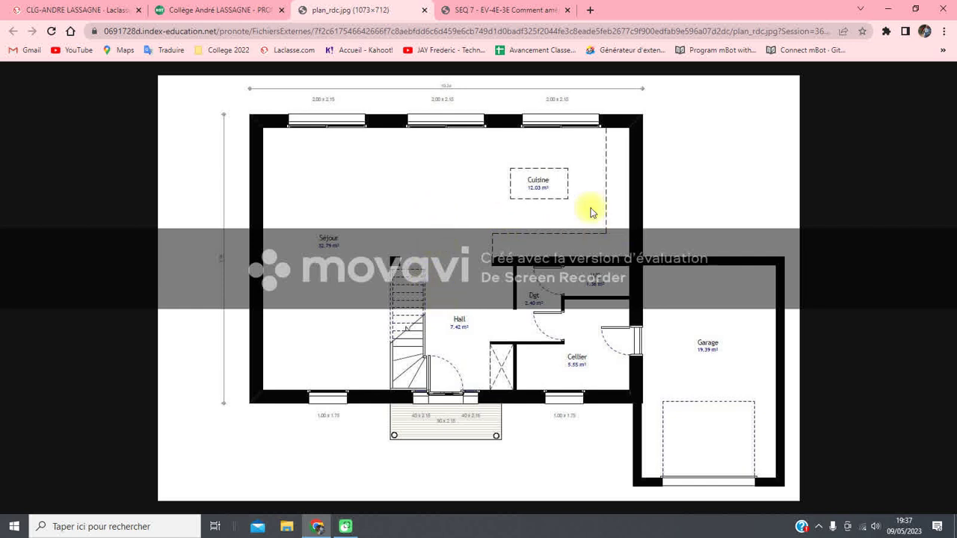
{"action": "right_click", "coordinate": [482, 182]}
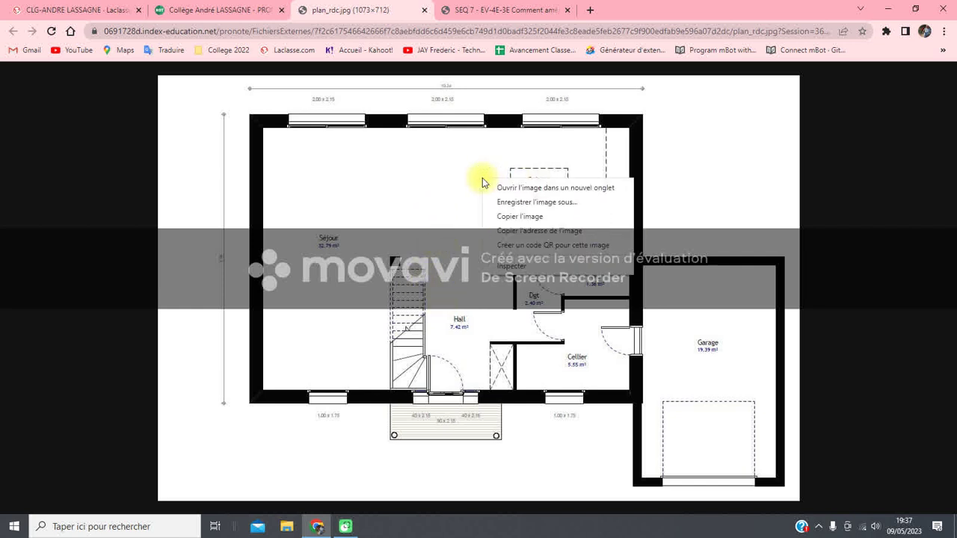
{"action": "left_click", "coordinate": [498, 205]}
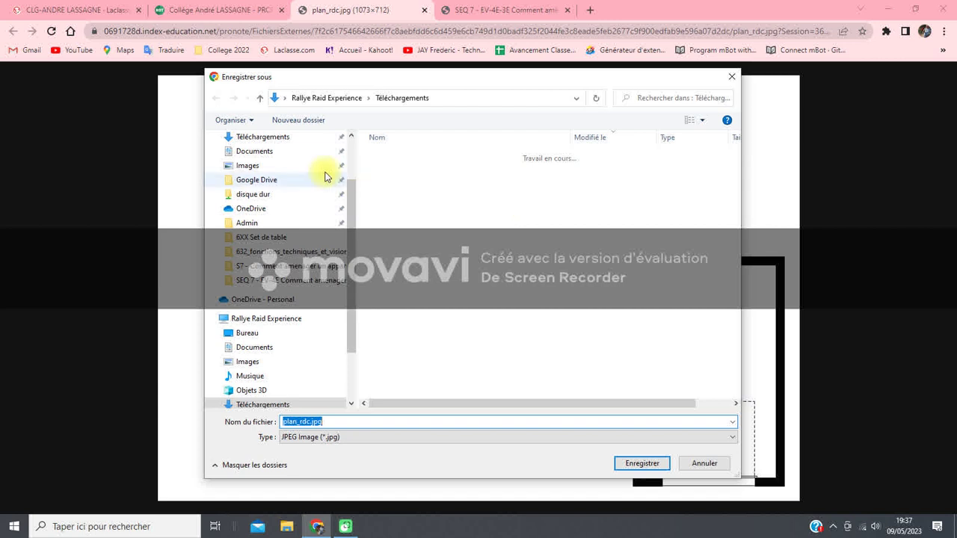
{"action": "left_click", "coordinate": [295, 138]}
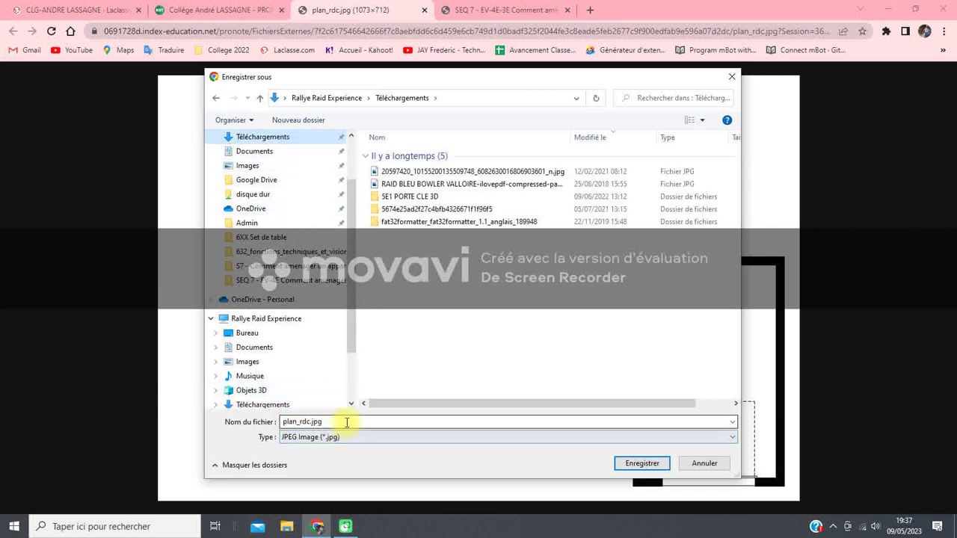
{"action": "left_click", "coordinate": [629, 465]}
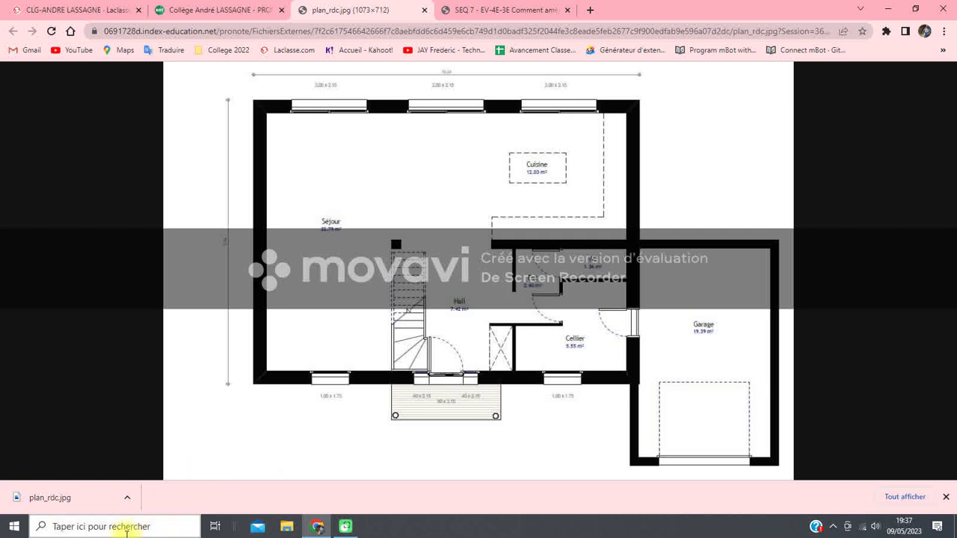
- Launch Sweet Home 3D, maximize its window and dismiss the available-updates notice
{"action": "left_click", "coordinate": [46, 527]}
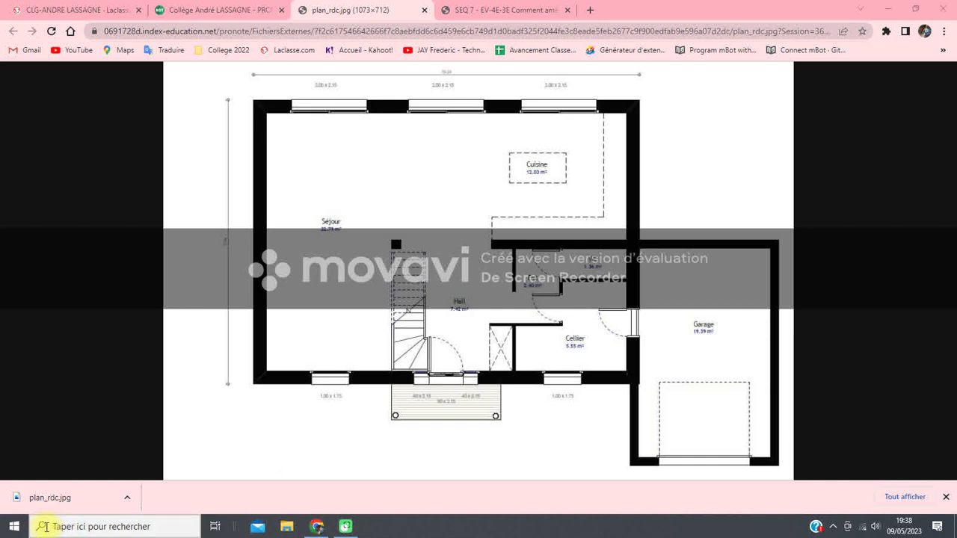
{"action": "type", "text": "swee"}
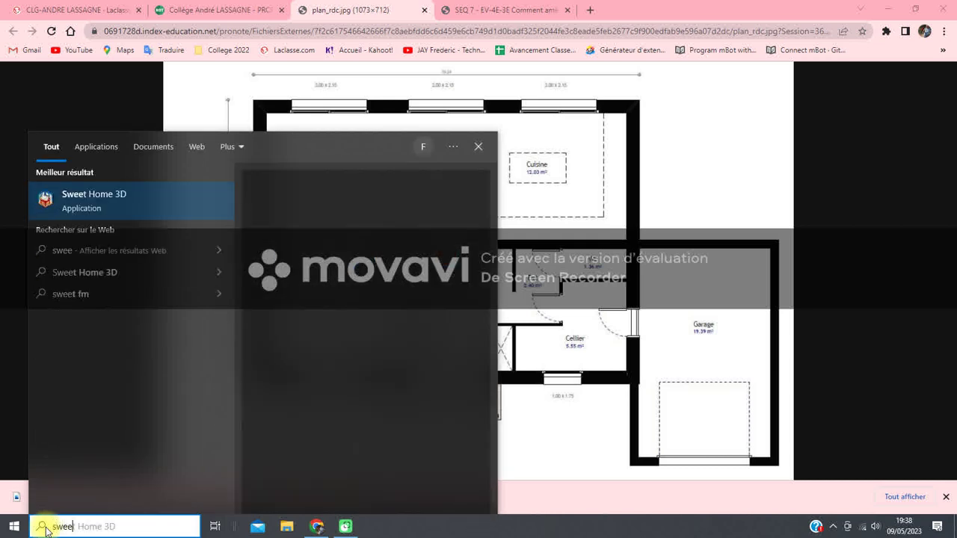
{"action": "left_click", "coordinate": [97, 196]}
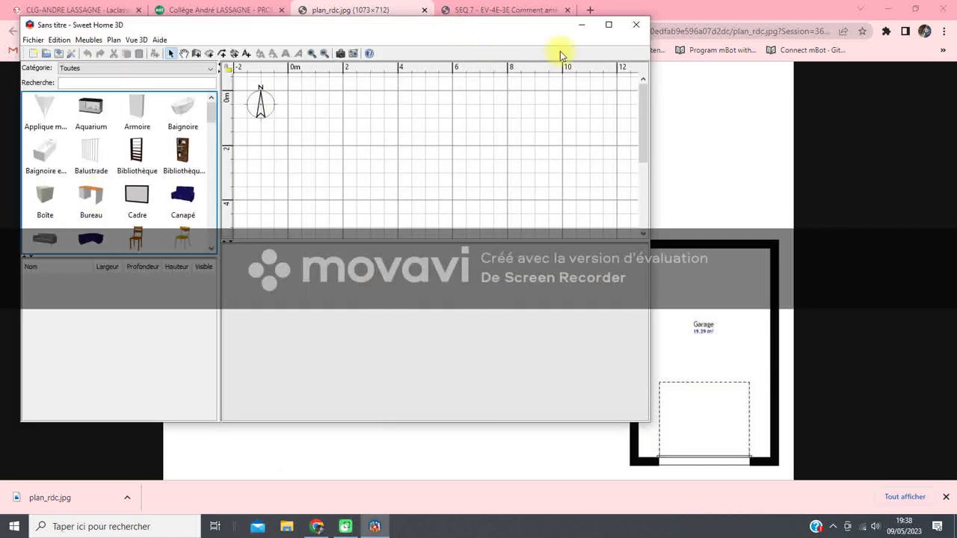
{"action": "left_click", "coordinate": [609, 26]}
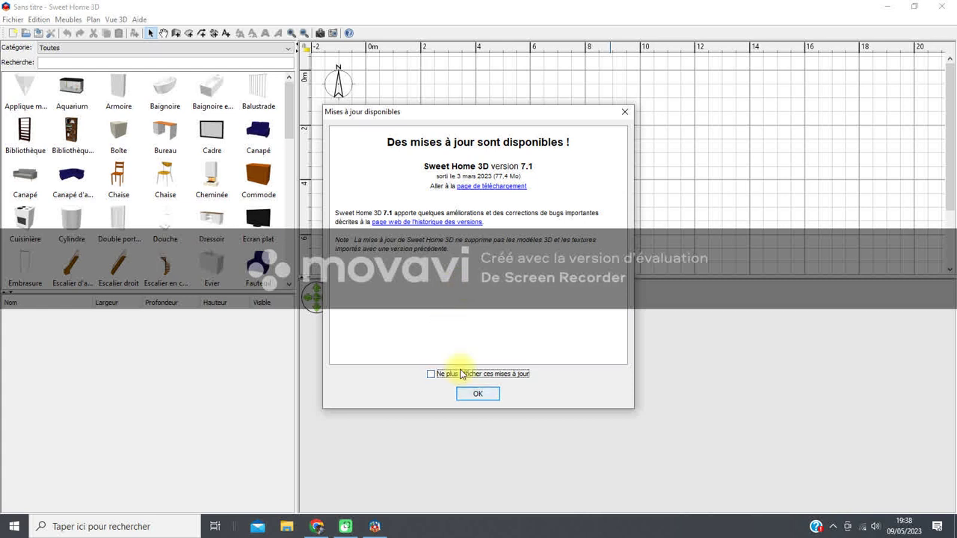
{"action": "left_click", "coordinate": [479, 394]}
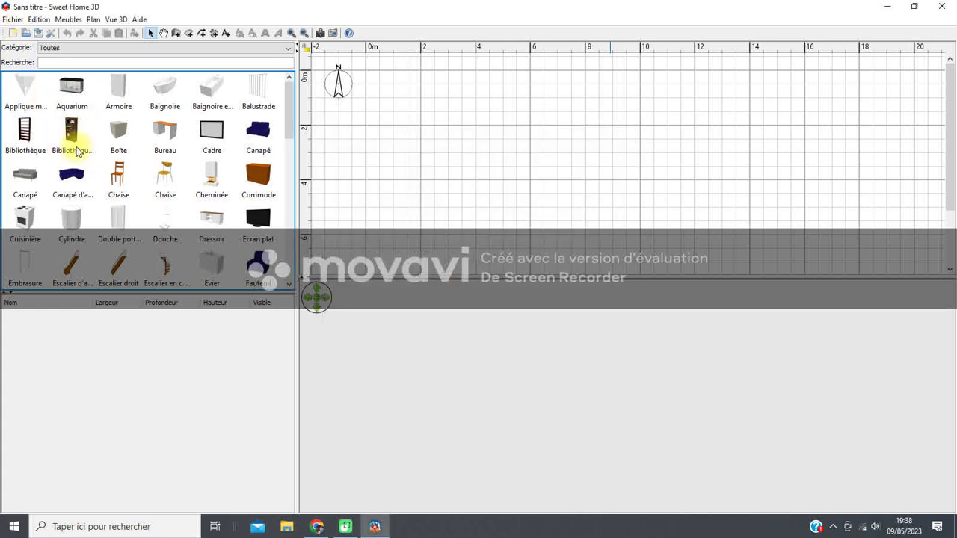
- Set the furniture catalogue display to category folders (Dossiers de catégorie) in the preferences
{"action": "left_click", "coordinate": [12, 20]}
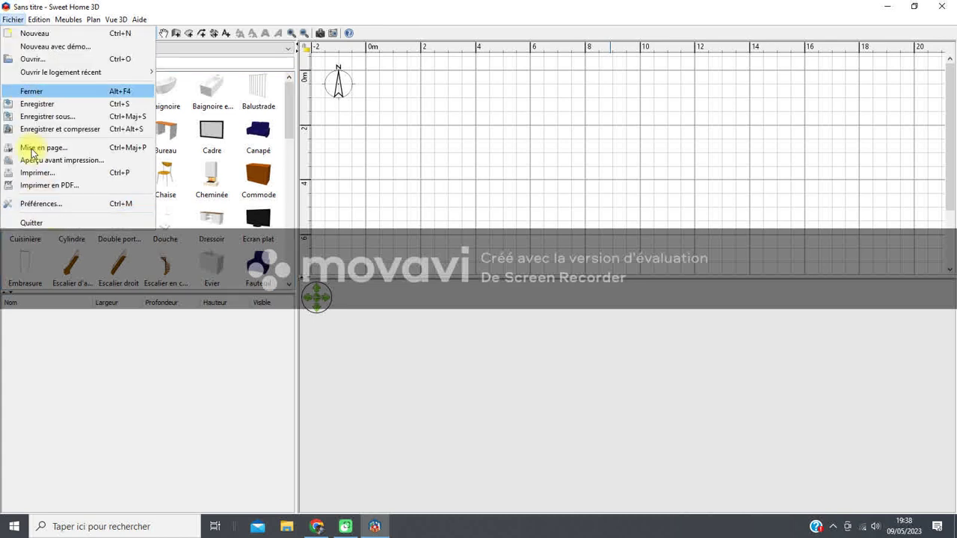
{"action": "left_click", "coordinate": [34, 202]}
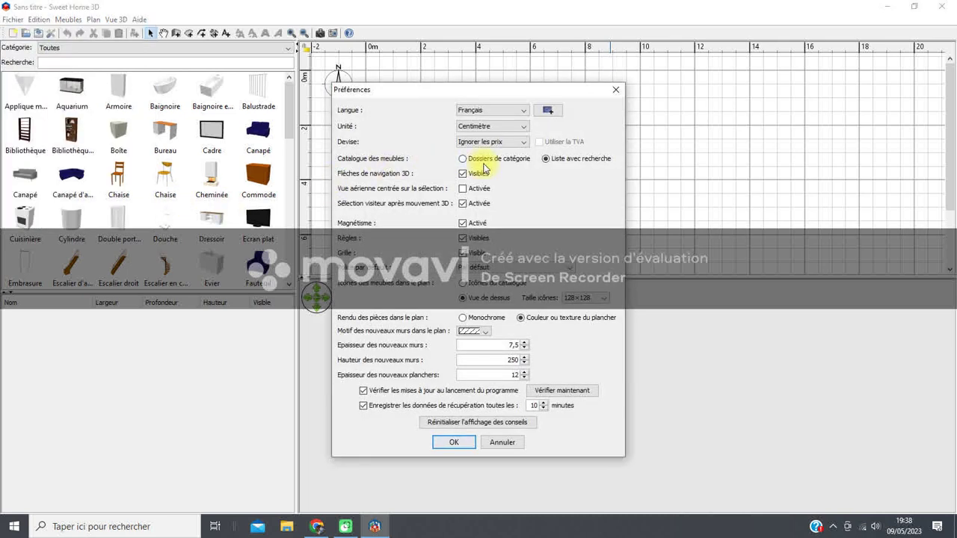
{"action": "left_click", "coordinate": [462, 158]}
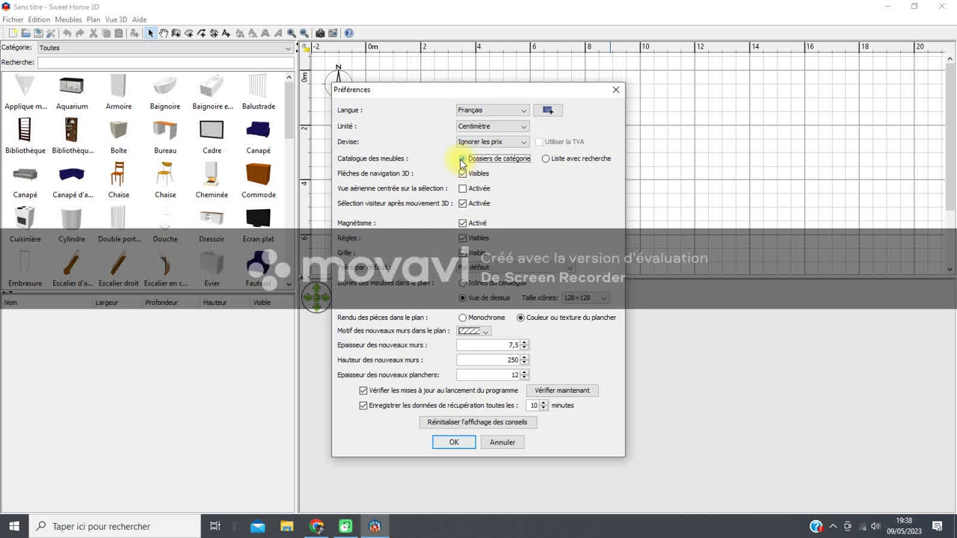
{"action": "left_click", "coordinate": [453, 442]}
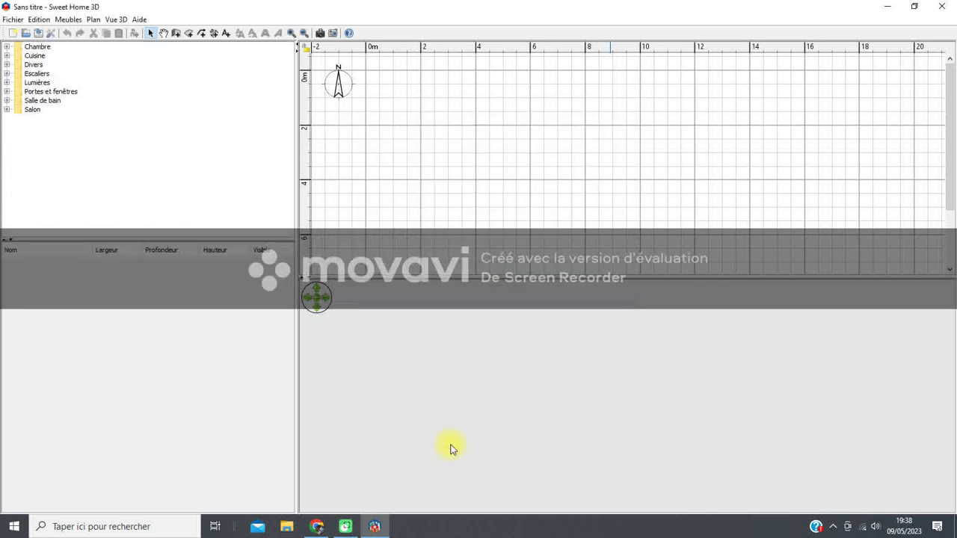
- Set the furniture catalogue display to the searchable list (Liste avec recherche) in the preferences
{"action": "left_click", "coordinate": [10, 23]}
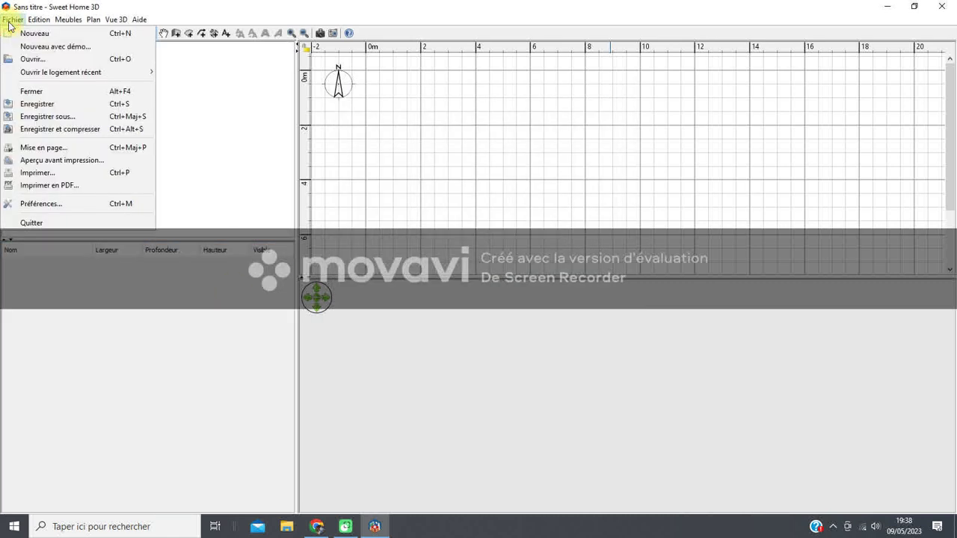
{"action": "left_click", "coordinate": [30, 204]}
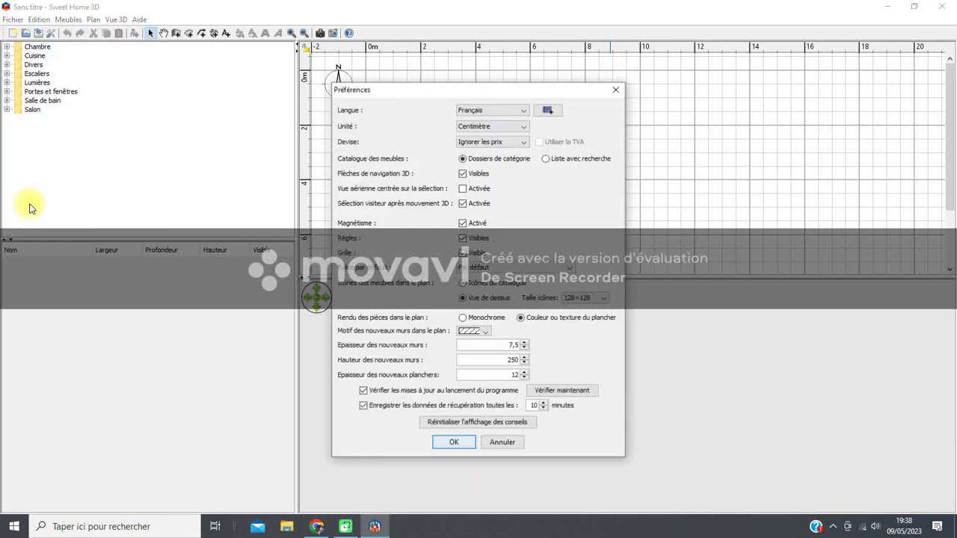
{"action": "left_click", "coordinate": [546, 159]}
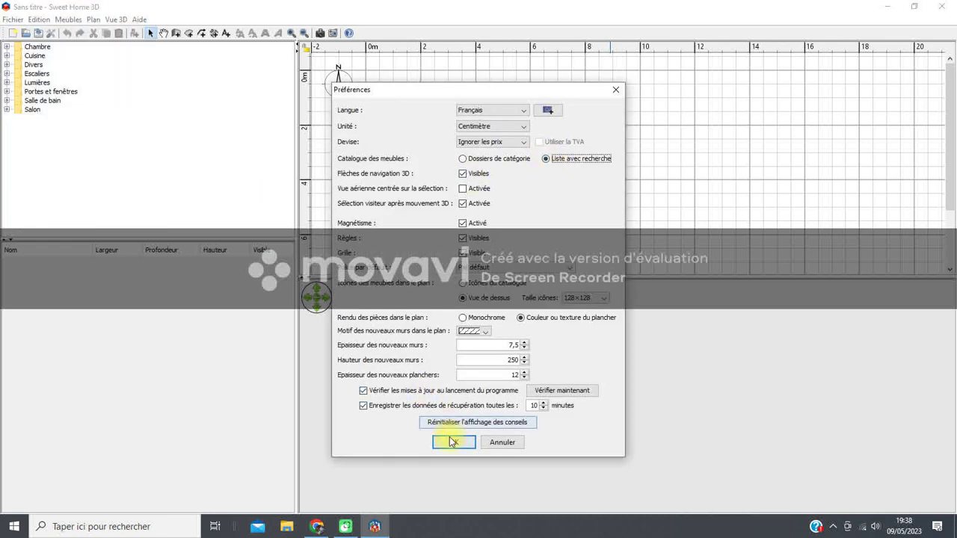
{"action": "left_click", "coordinate": [453, 443]}
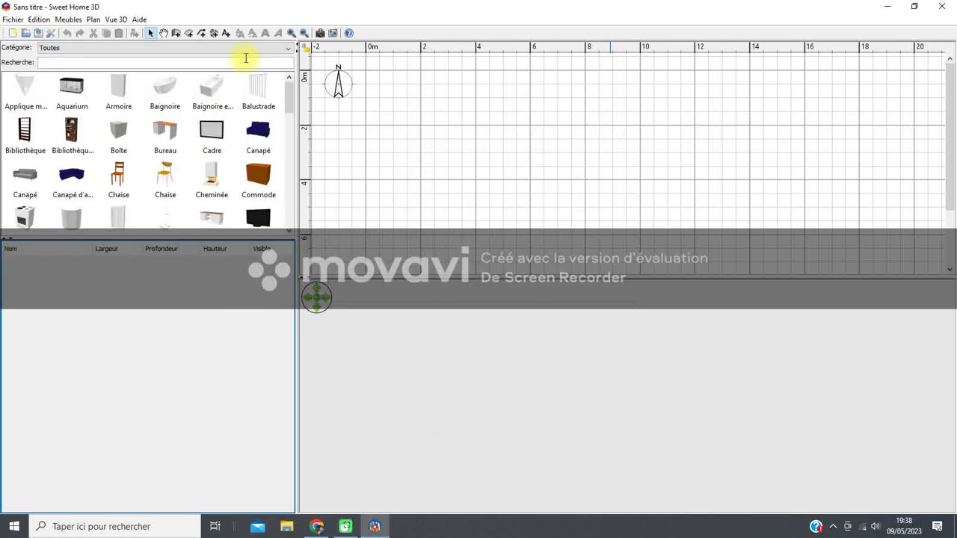
- Search the furniture catalogue for "por", look through the matching items and clear the search
{"action": "left_click", "coordinate": [284, 51]}
{"action": "left_click", "coordinate": [267, 57]}
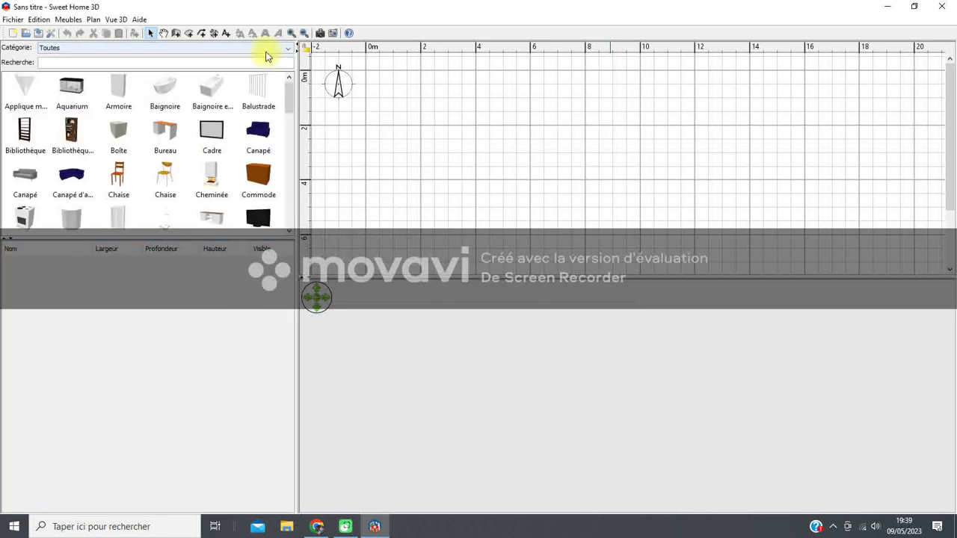
{"action": "left_click", "coordinate": [243, 63]}
{"action": "type", "text": "po"}
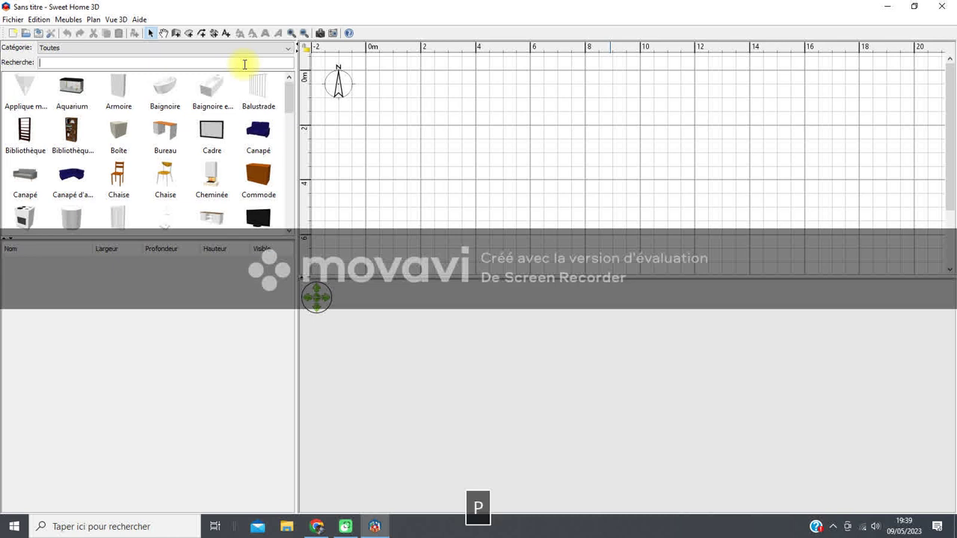
{"action": "type", "text": "r"}
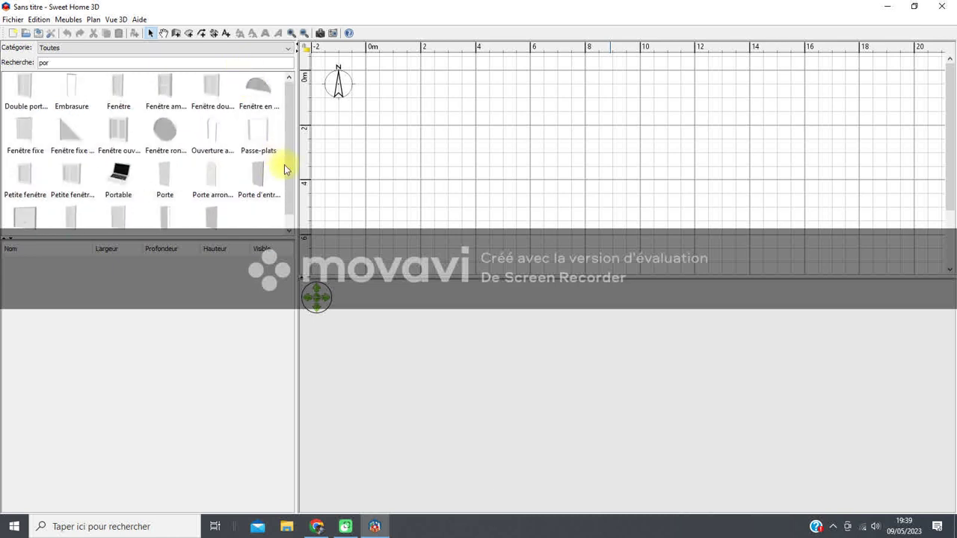
{"action": "left_click_drag", "start_coordinate": [288, 174], "coordinate": [282, 205]}
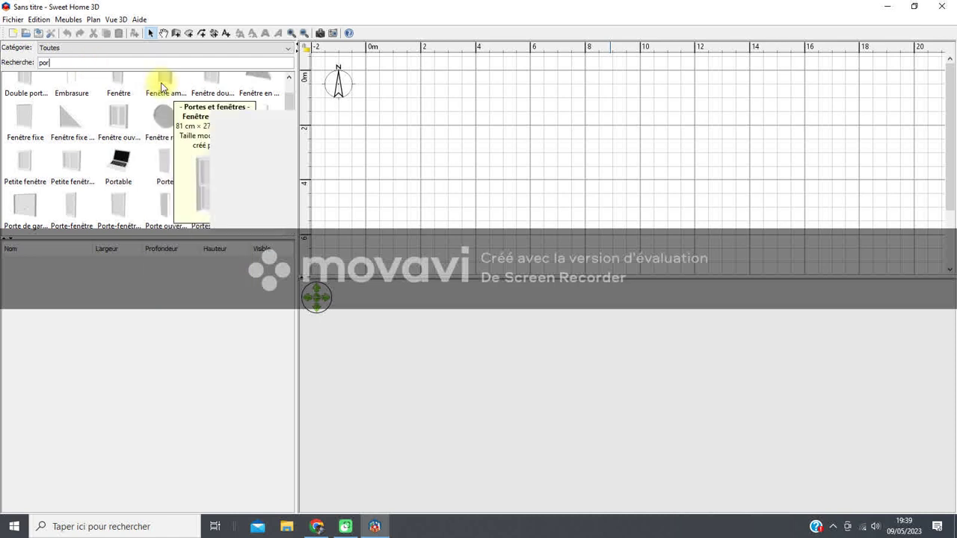
{"action": "key", "text": "BackSpace"}
{"action": "key", "text": "BackSpace"}
{"action": "key", "text": "BackSpace"}
{"action": "key", "text": "BackSpace"}
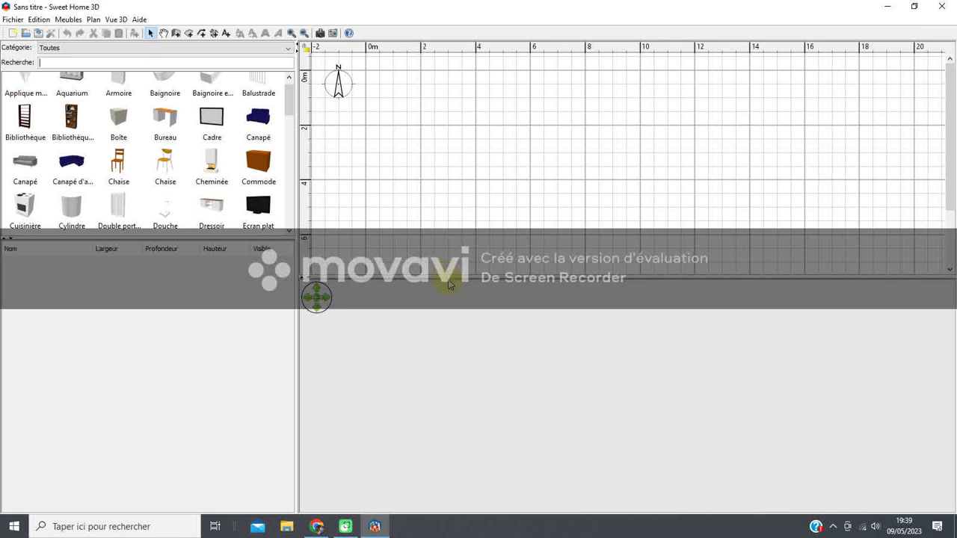
- Enlarge the plan area by shrinking the 3D view and start importing a background image for the plan
{"action": "left_click_drag", "start_coordinate": [446, 281], "coordinate": [444, 366]}
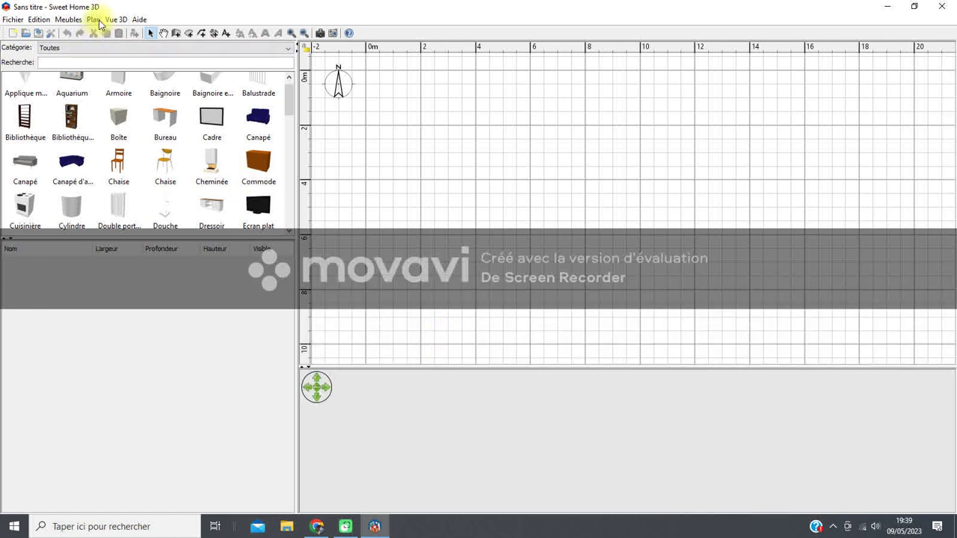
{"action": "left_click", "coordinate": [93, 20]}
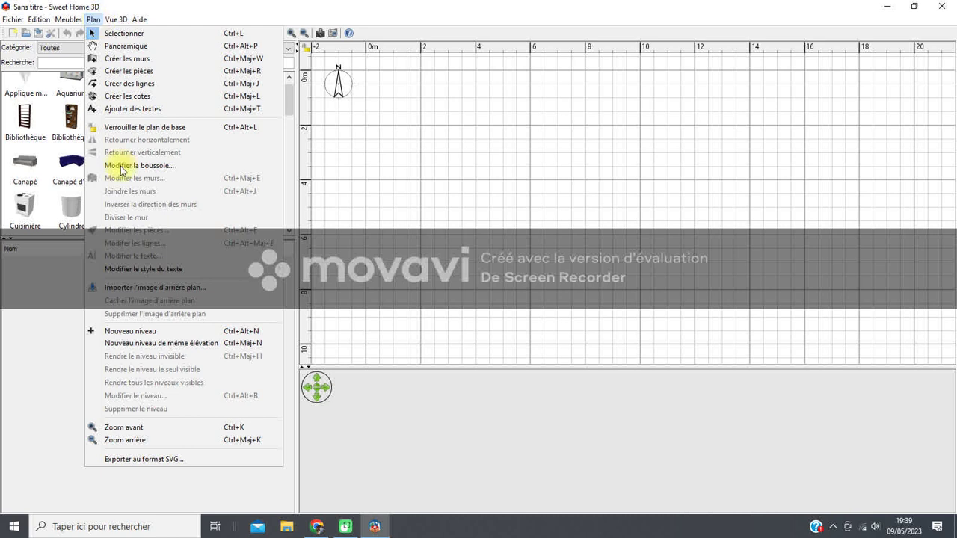
{"action": "left_click", "coordinate": [144, 289]}
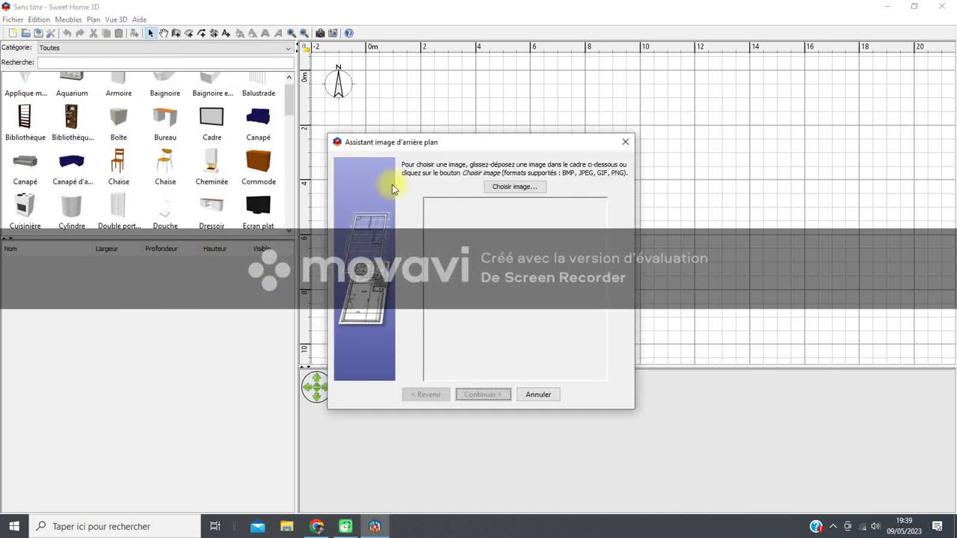
- Choose an image for the plan background and browse to the Téléchargements folder
{"action": "left_click", "coordinate": [506, 188]}
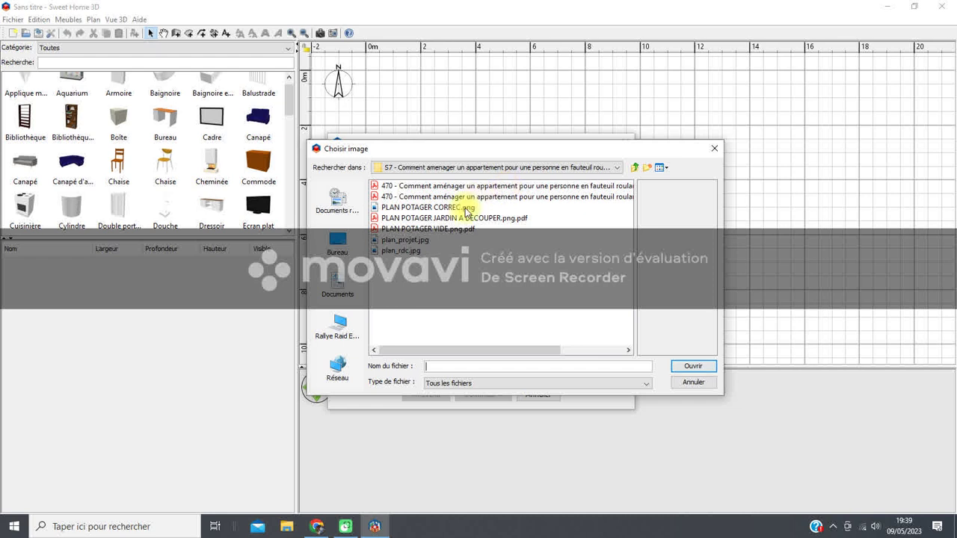
{"action": "left_click", "coordinate": [344, 288]}
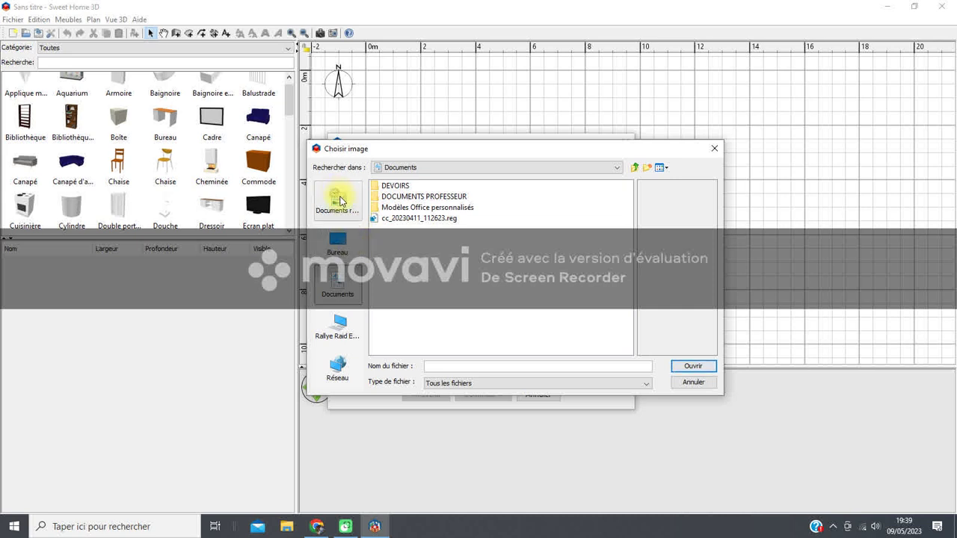
{"action": "left_click", "coordinate": [403, 171]}
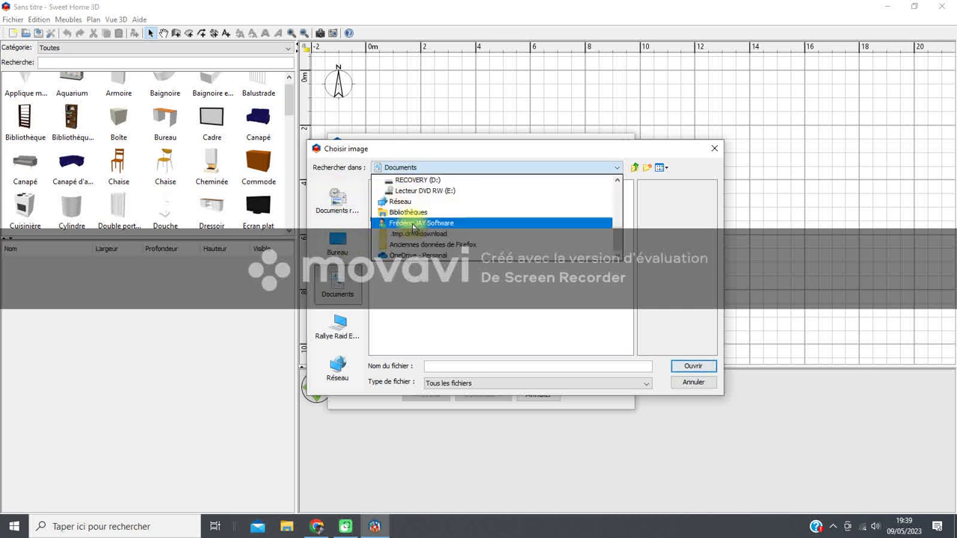
{"action": "left_click_drag", "start_coordinate": [619, 238], "coordinate": [612, 210]}
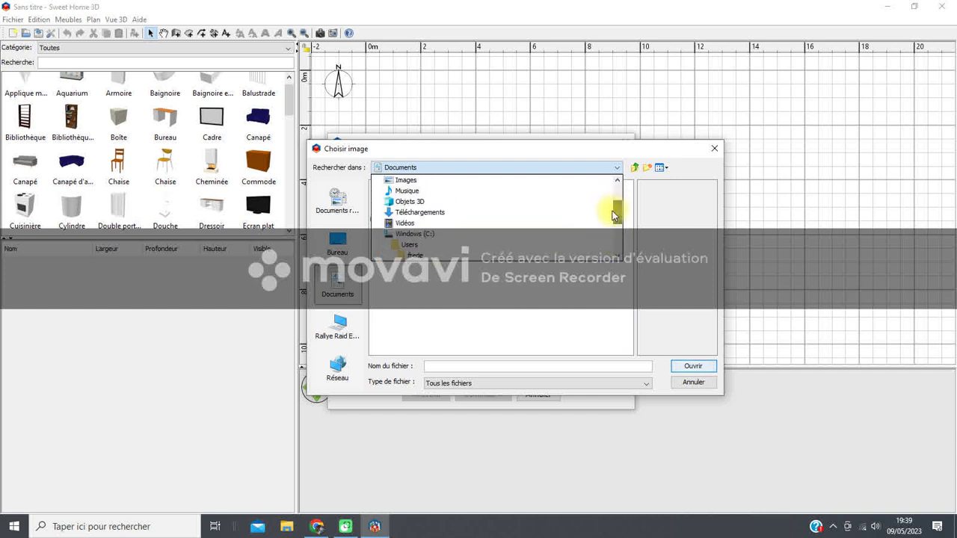
{"action": "left_click", "coordinate": [442, 215]}
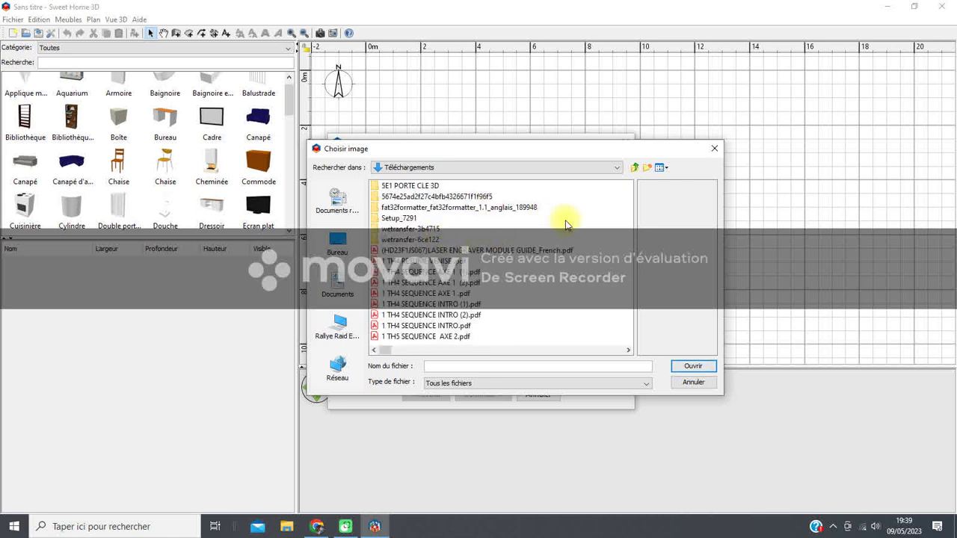
- Show the Téléchargements files with their details and sort them by name to locate the plan image
{"action": "scroll", "coordinate": [534, 271], "scroll_direction": "down", "scroll_amount": 2}
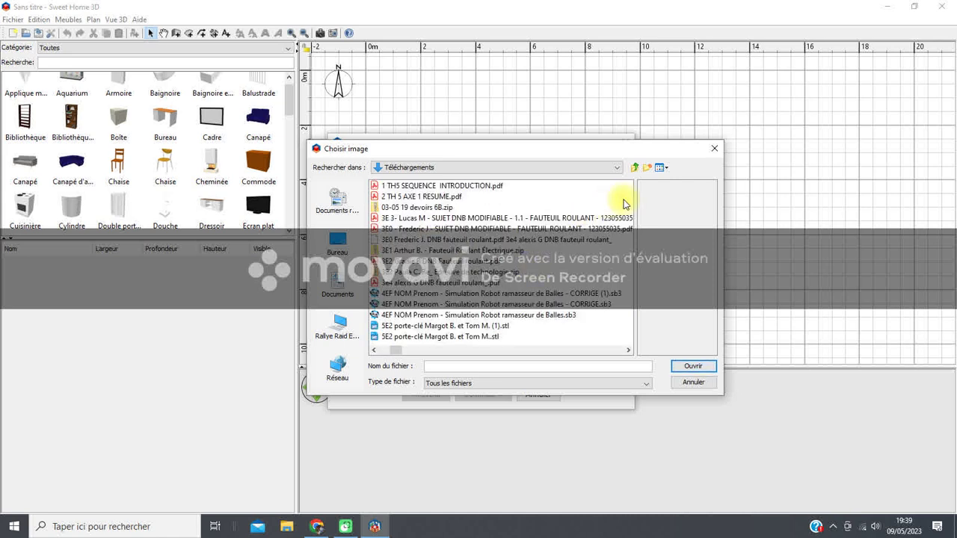
{"action": "left_click", "coordinate": [665, 169]}
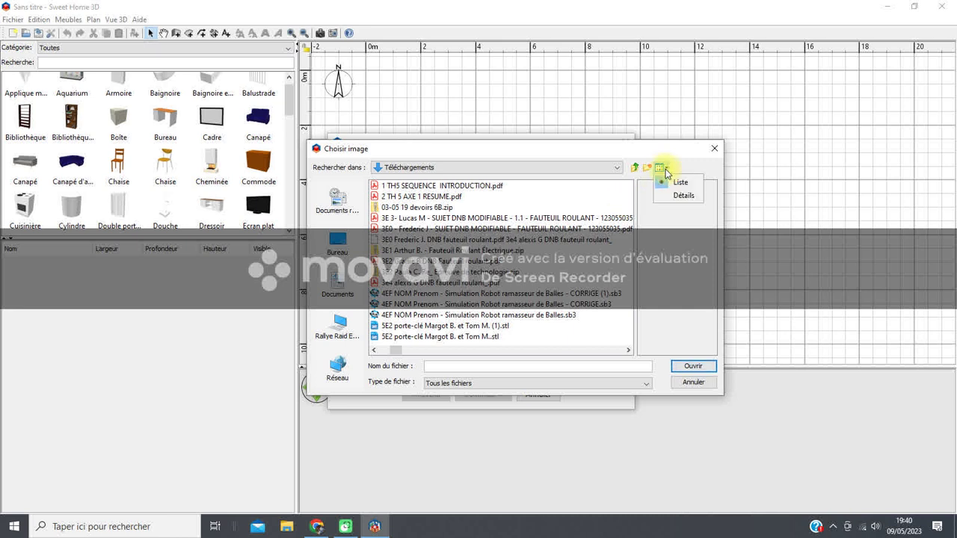
{"action": "left_click", "coordinate": [669, 194]}
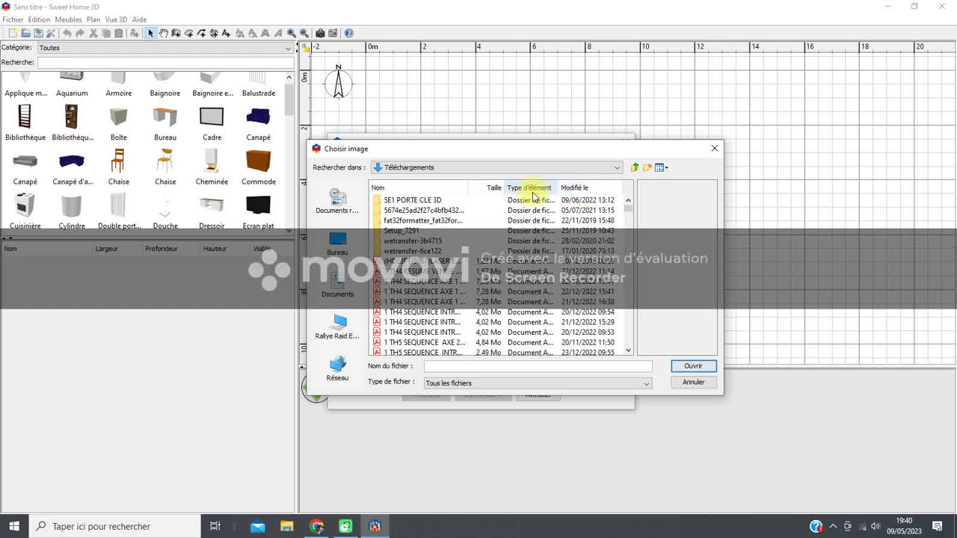
{"action": "left_click", "coordinate": [628, 235]}
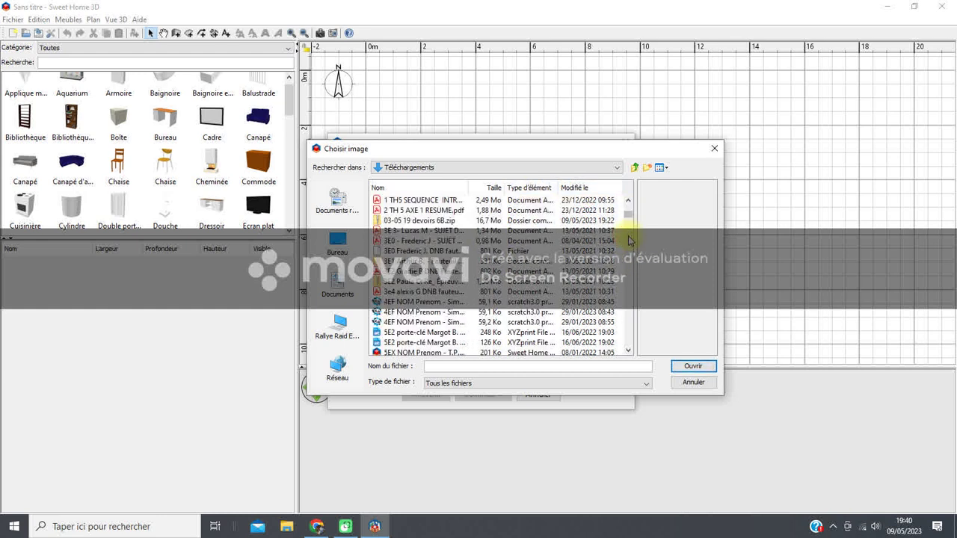
{"action": "left_click", "coordinate": [587, 187]}
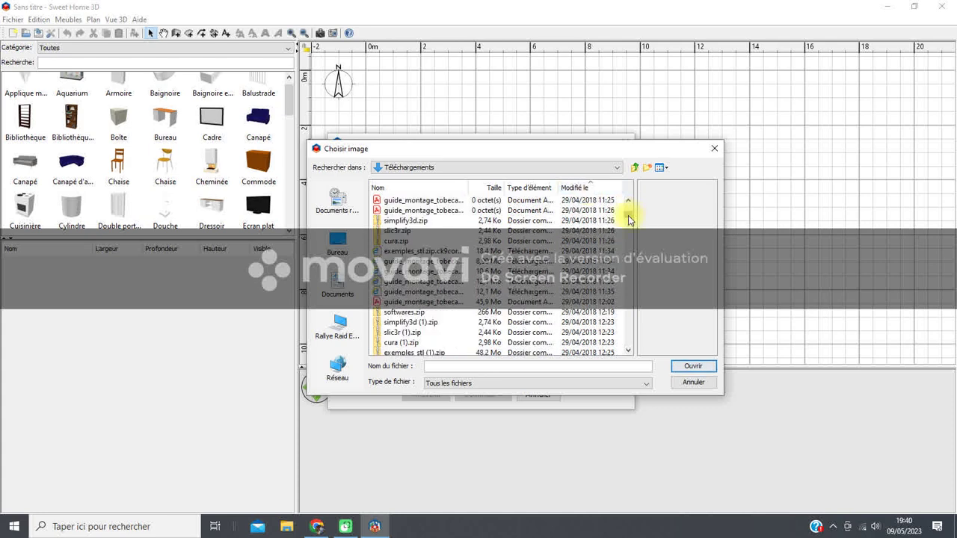
{"action": "mouse_move", "coordinate": [628, 215]}
{"action": "left_mouse_down"}
{"action": "mouse_move", "coordinate": [626, 265]}
{"action": "mouse_move", "coordinate": [620, 200]}
{"action": "left_mouse_up"}
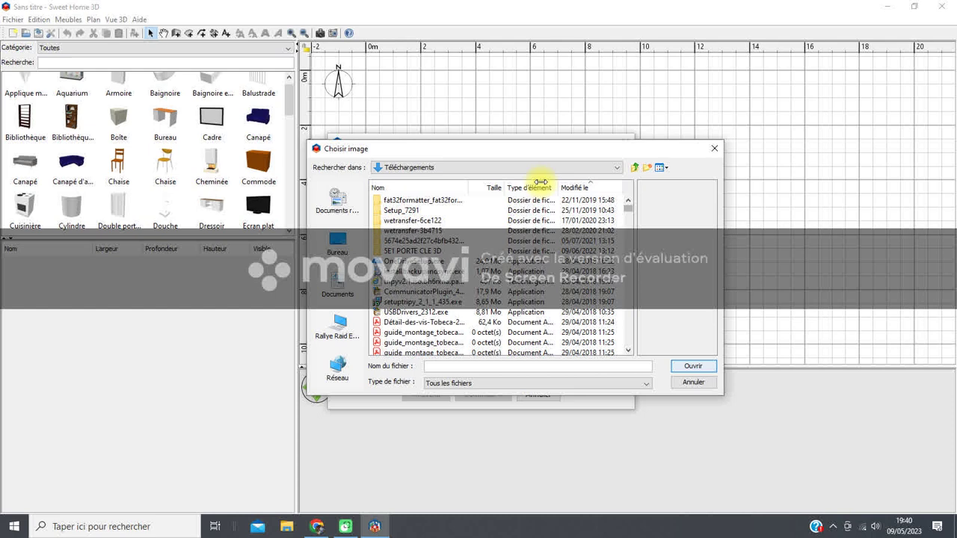
{"action": "left_click", "coordinate": [427, 188]}
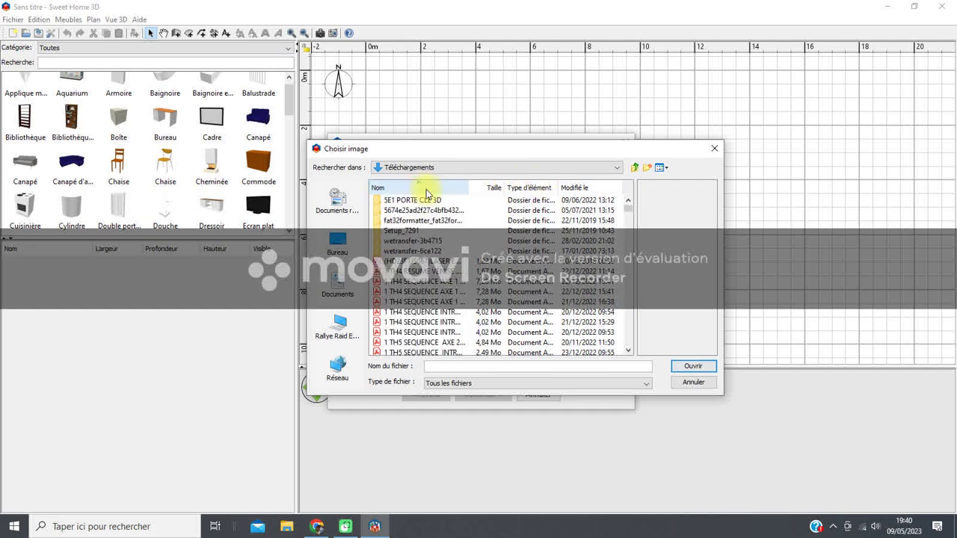
- Load plan_rdc.jpg as the plan's background image and continue to the scale definition
{"action": "left_click", "coordinate": [409, 281]}
{"action": "key", "text": "End"}
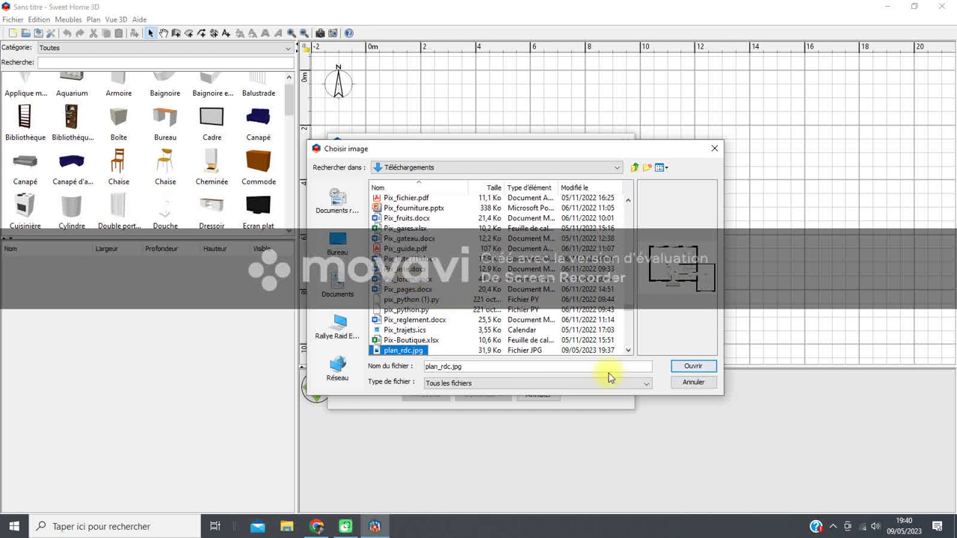
{"action": "left_click", "coordinate": [691, 367]}
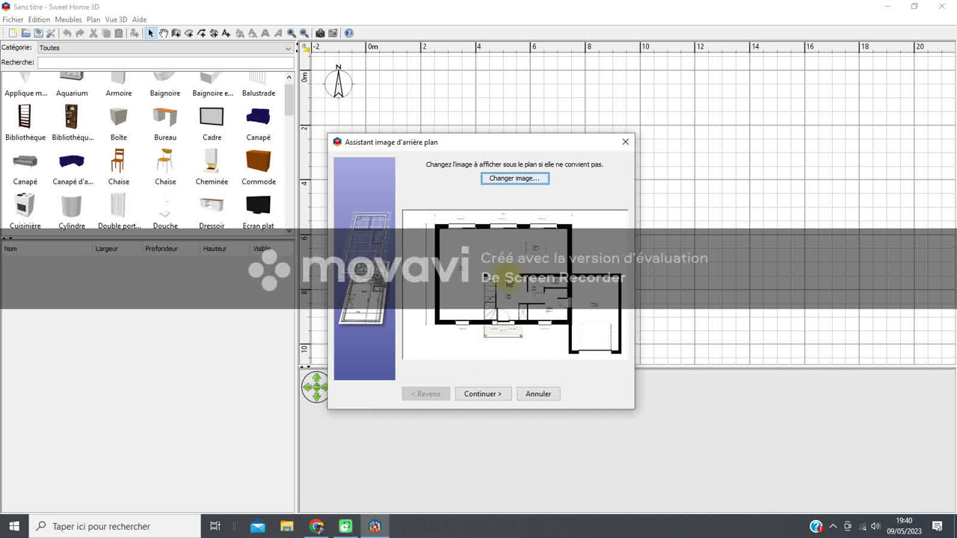
{"action": "left_click", "coordinate": [487, 395]}
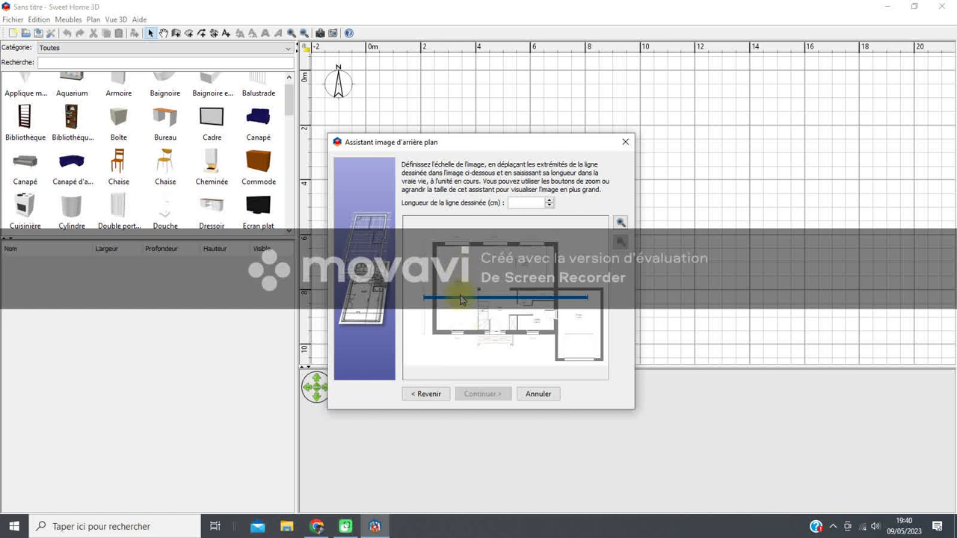
- Look up the length of the exterior séjour/cuisine wall in the exercise PDF in Chrome, and return to Sweet Home 3D
{"action": "key", "text": "alt+Tab"}
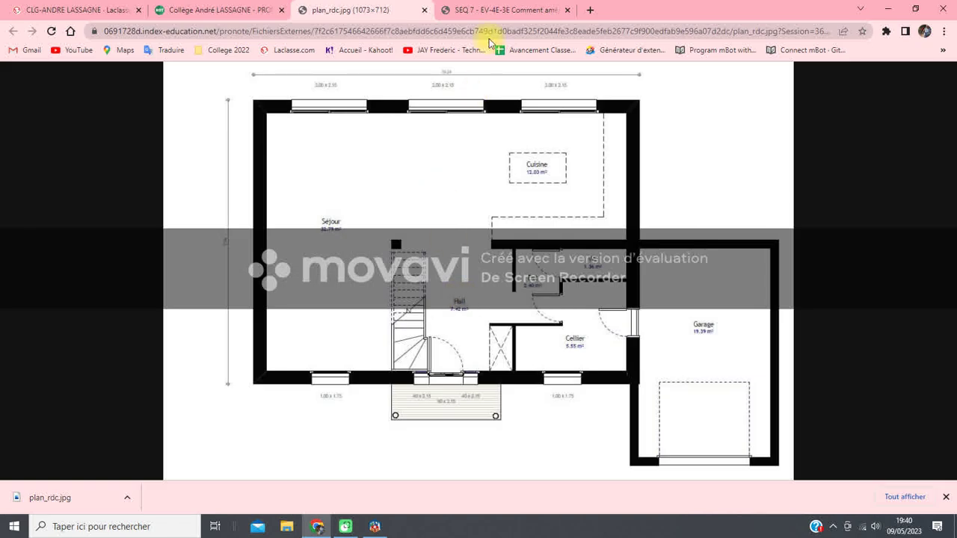
{"action": "left_click", "coordinate": [487, 14]}
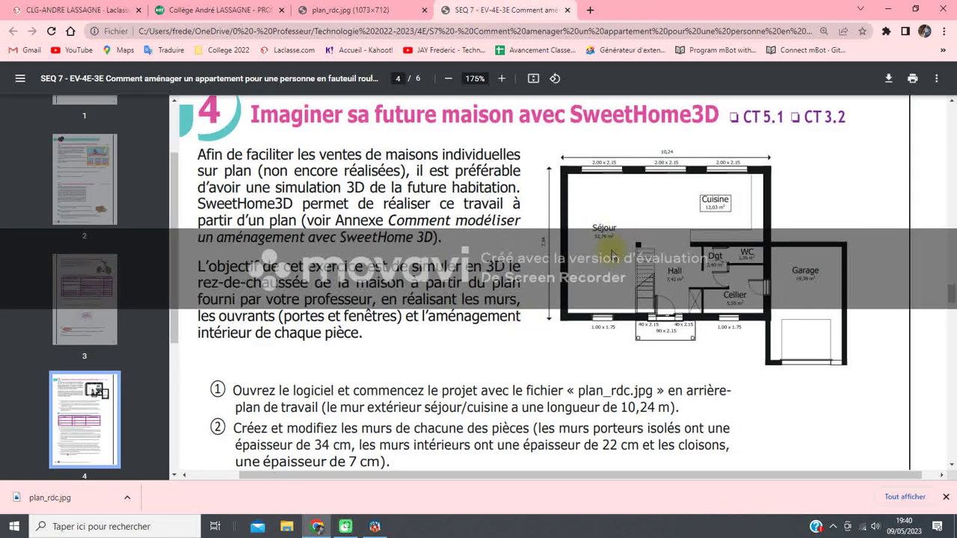
{"action": "left_click", "coordinate": [500, 80]}
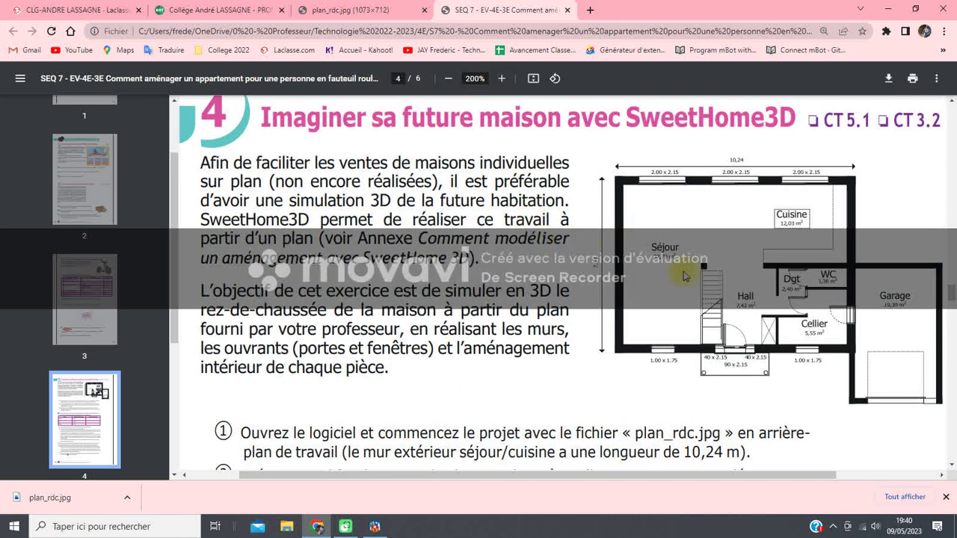
{"action": "key", "text": "alt"}
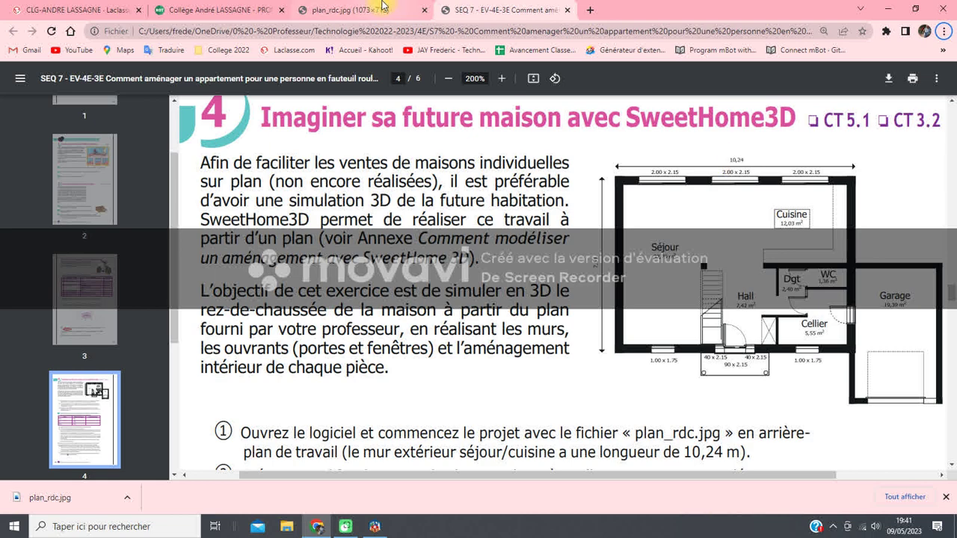
{"action": "key", "text": "alt+Tab"}
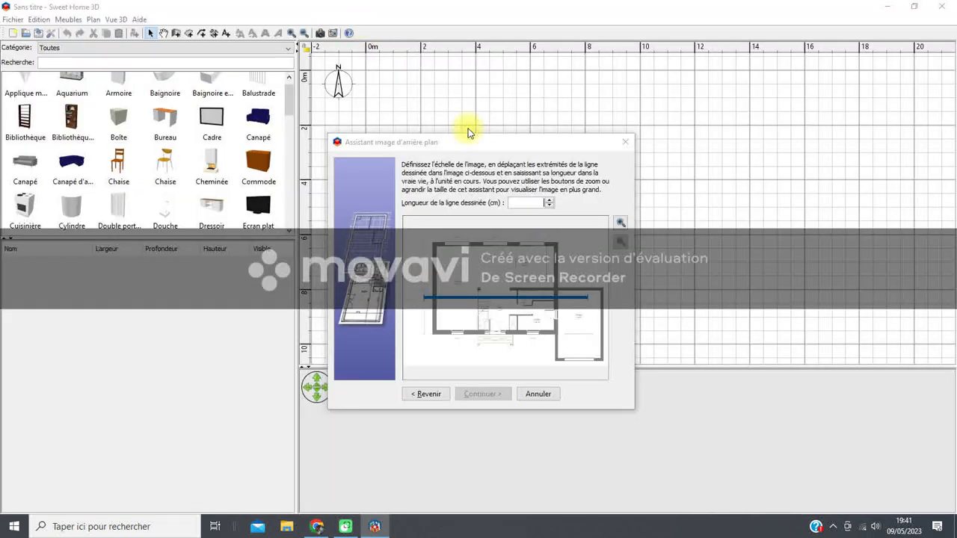
{"action": "key", "text": "alt+Tab"}
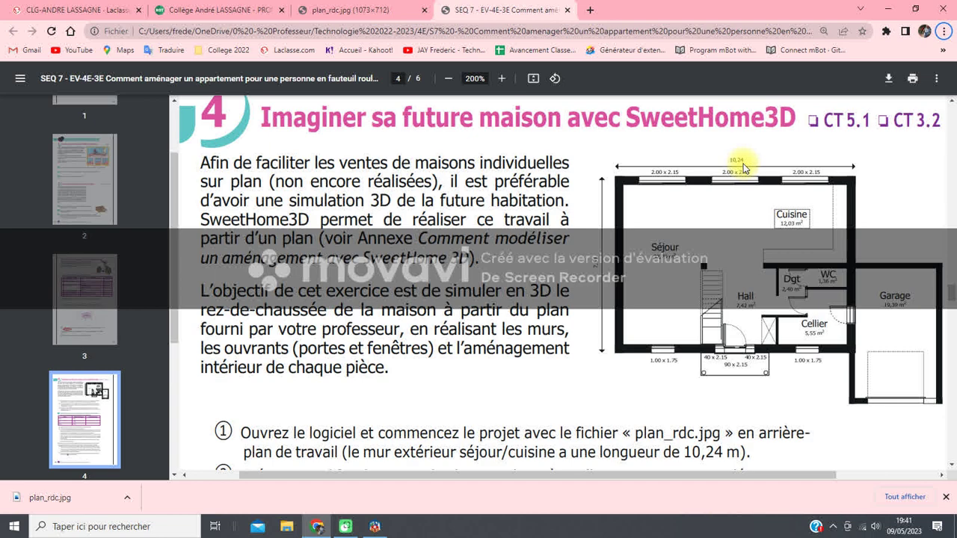
{"action": "key", "text": "alt+Tab"}
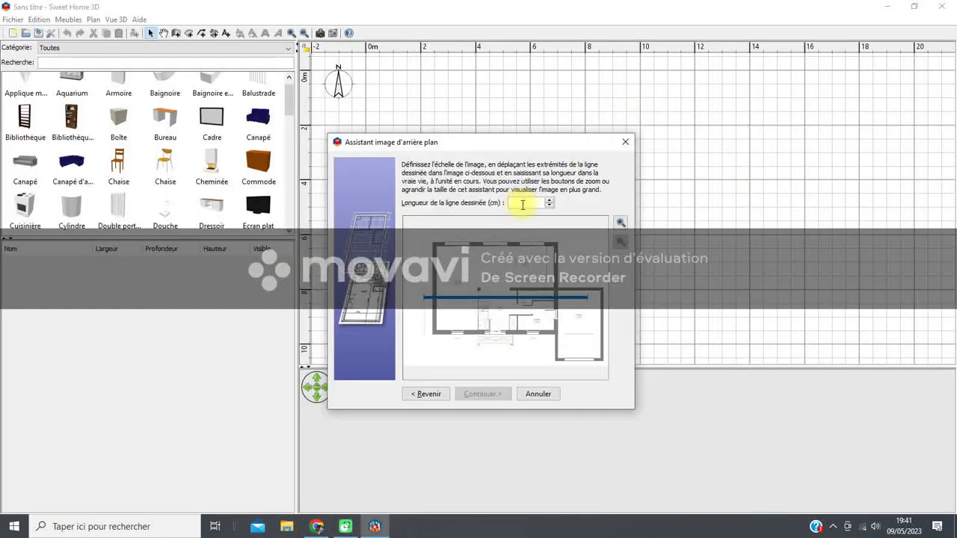
- Set the scale line's length to 1024 cm and move its ends to the outer faces of the séjour's and cellier's exterior walls
{"action": "type", "text": "1024"}
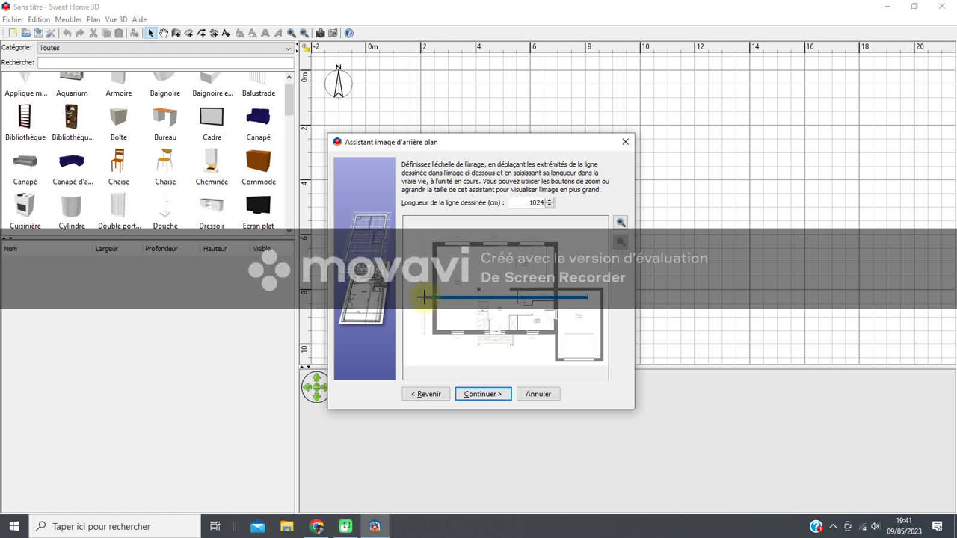
{"action": "left_click_drag", "start_coordinate": [423, 297], "coordinate": [433, 297]}
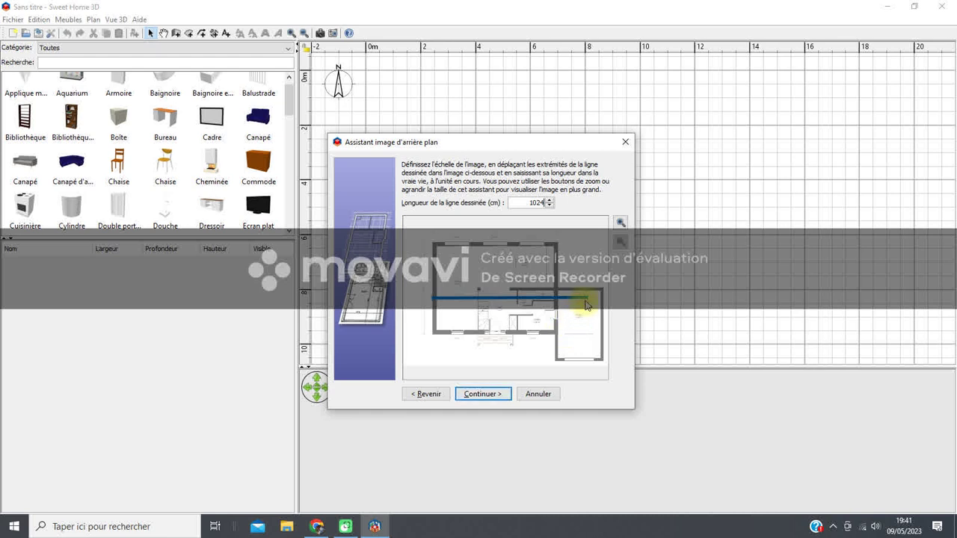
{"action": "left_click_drag", "start_coordinate": [588, 298], "coordinate": [558, 296]}
- Check both scale line ends up close against the outer wall faces and accept the image scale
{"action": "left_click", "coordinate": [621, 222]}
{"action": "left_click", "coordinate": [620, 223]}
{"action": "left_click", "coordinate": [620, 223]}
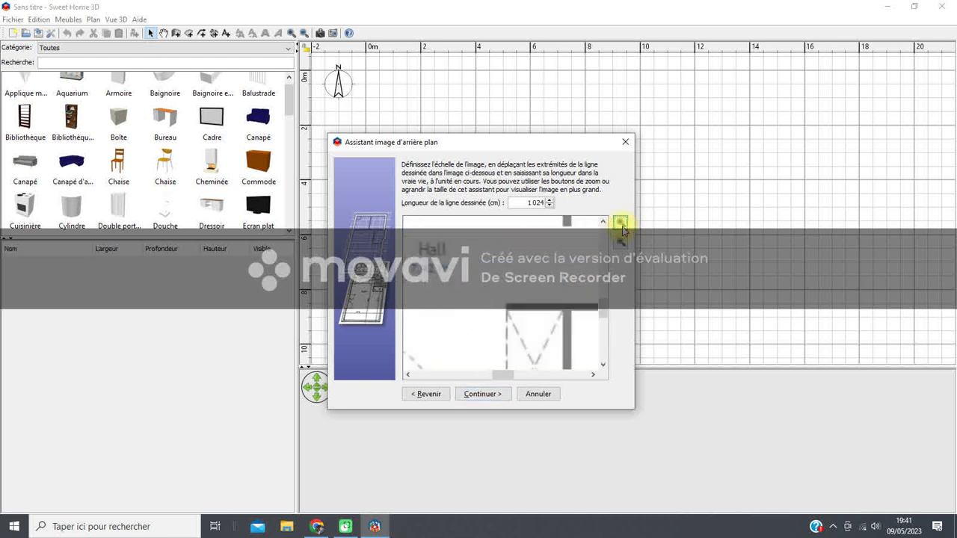
{"action": "left_click_drag", "start_coordinate": [603, 312], "coordinate": [603, 291]}
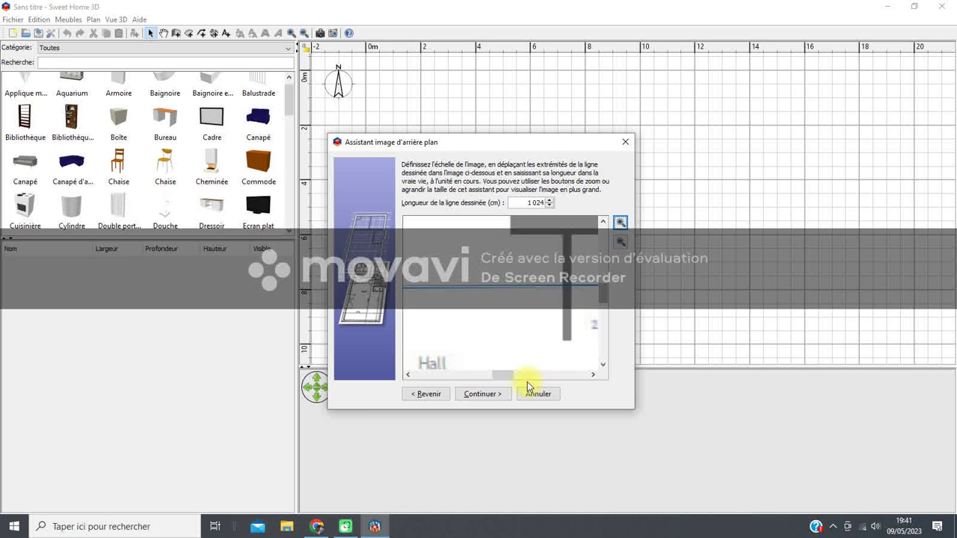
{"action": "left_click_drag", "start_coordinate": [501, 374], "coordinate": [439, 371]}
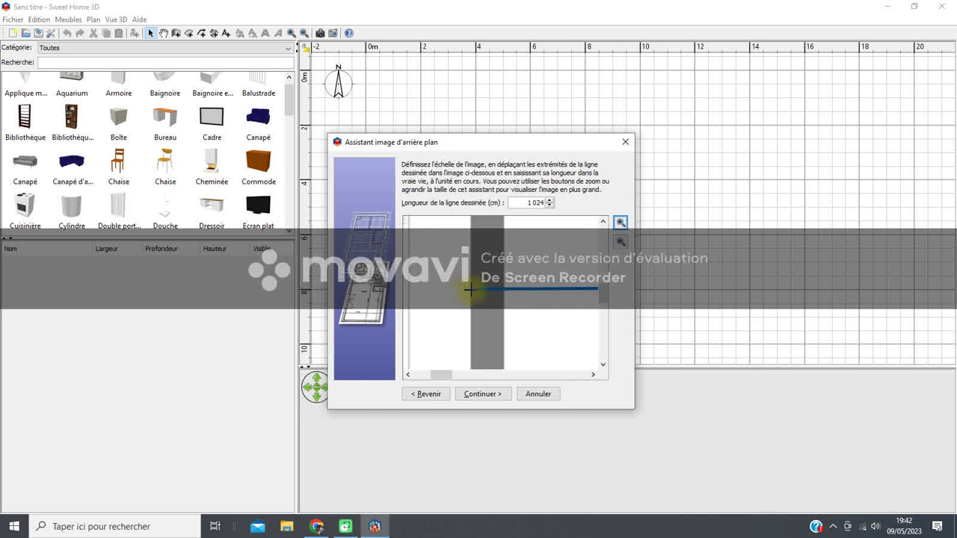
{"action": "left_click_drag", "start_coordinate": [443, 373], "coordinate": [553, 386]}
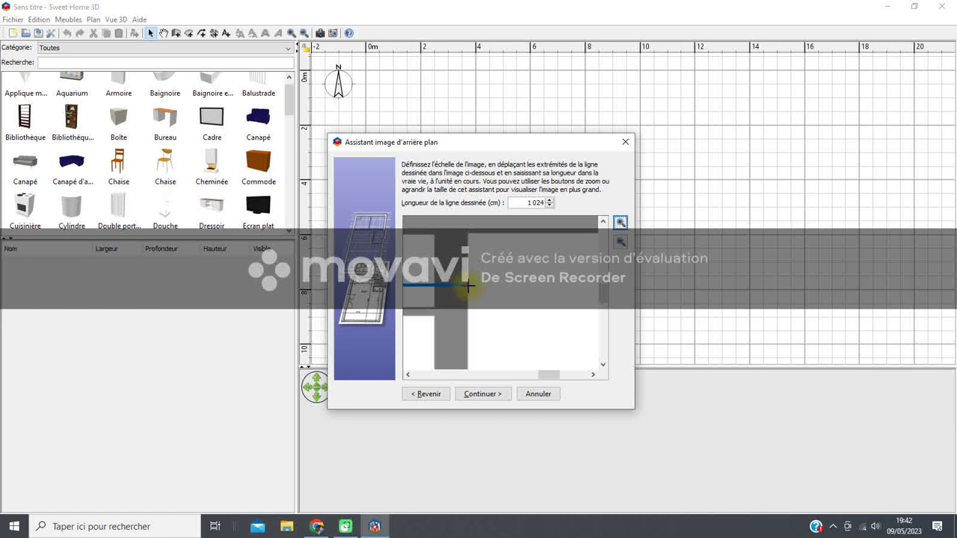
{"action": "left_click", "coordinate": [478, 394]}
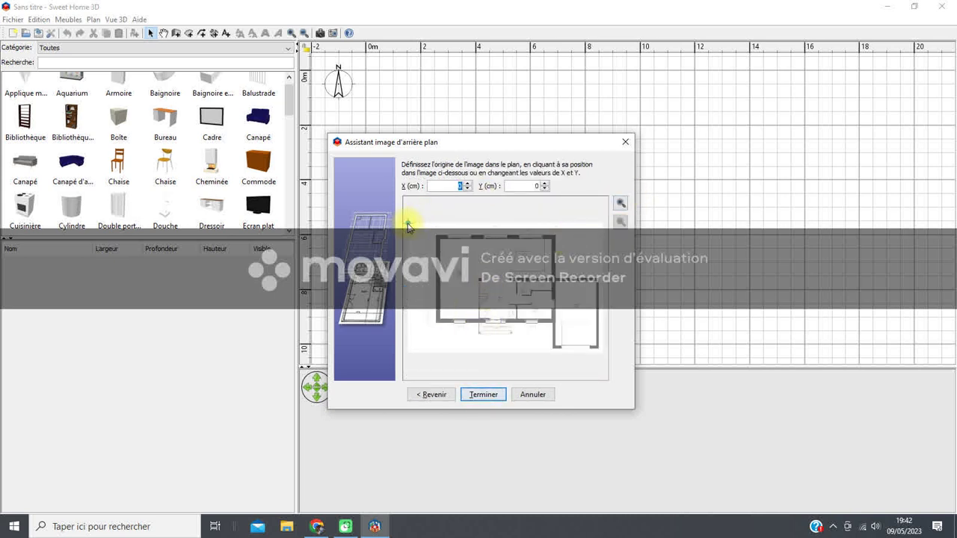
- Place the image origin on the house's upper-left outer corner at X 240,3 and Y 101,9 cm, and finish the background image import
{"action": "left_click_drag", "start_coordinate": [409, 226], "coordinate": [437, 236]}
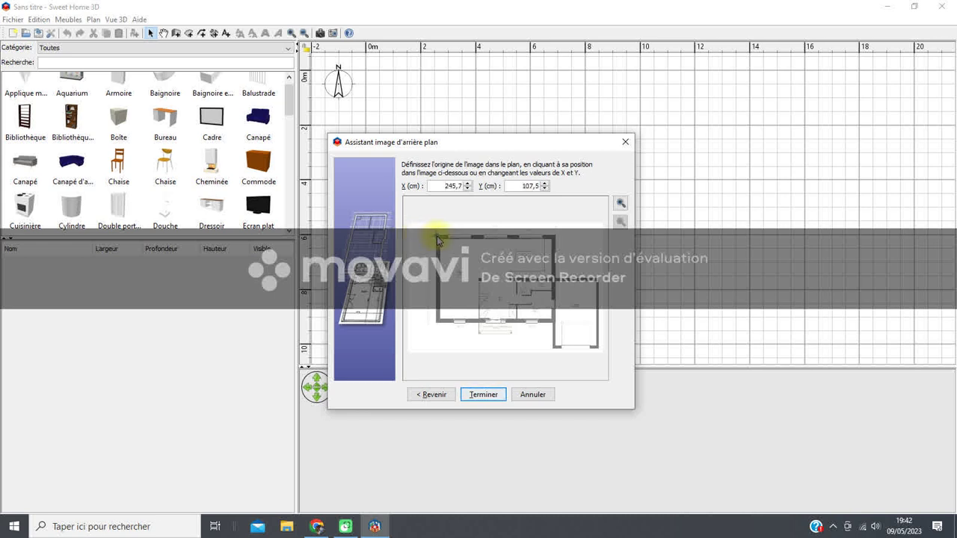
{"action": "left_click", "coordinate": [620, 203]}
{"action": "left_click", "coordinate": [621, 203]}
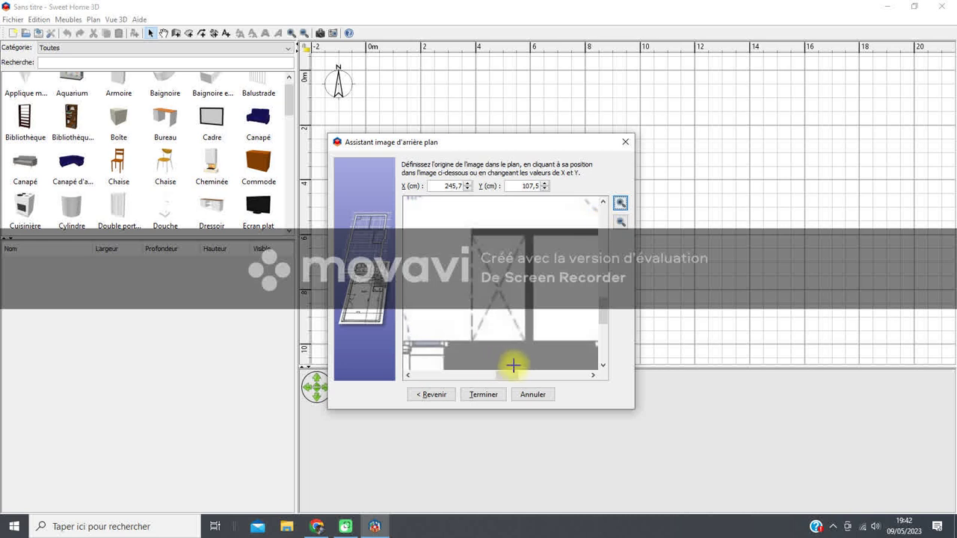
{"action": "left_click_drag", "start_coordinate": [511, 379], "coordinate": [453, 365]}
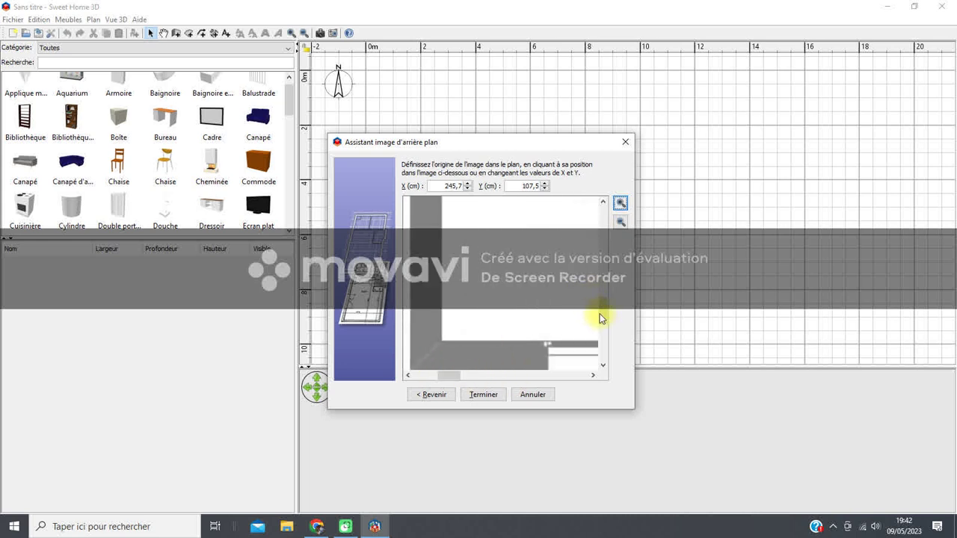
{"action": "left_click_drag", "start_coordinate": [602, 315], "coordinate": [598, 228]}
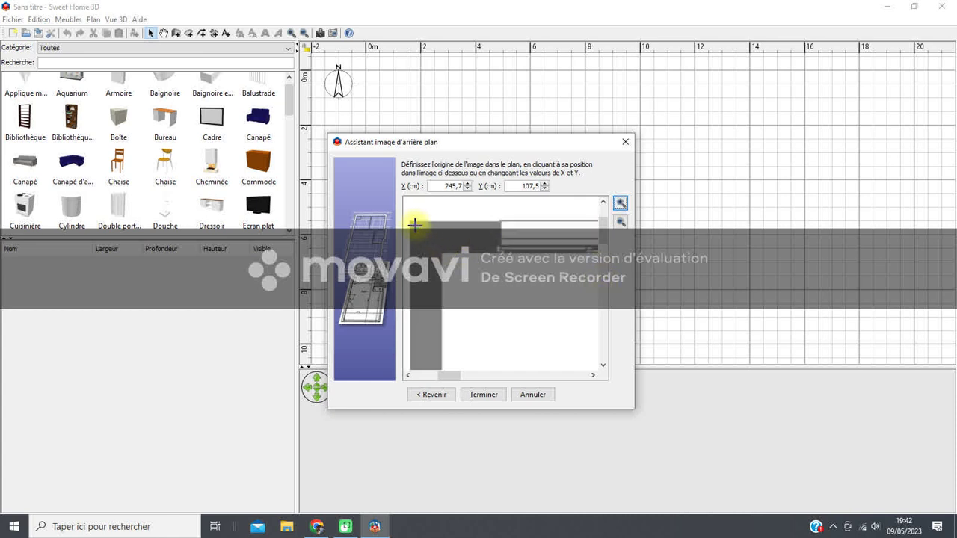
{"action": "left_click_drag", "start_coordinate": [419, 225], "coordinate": [411, 221]}
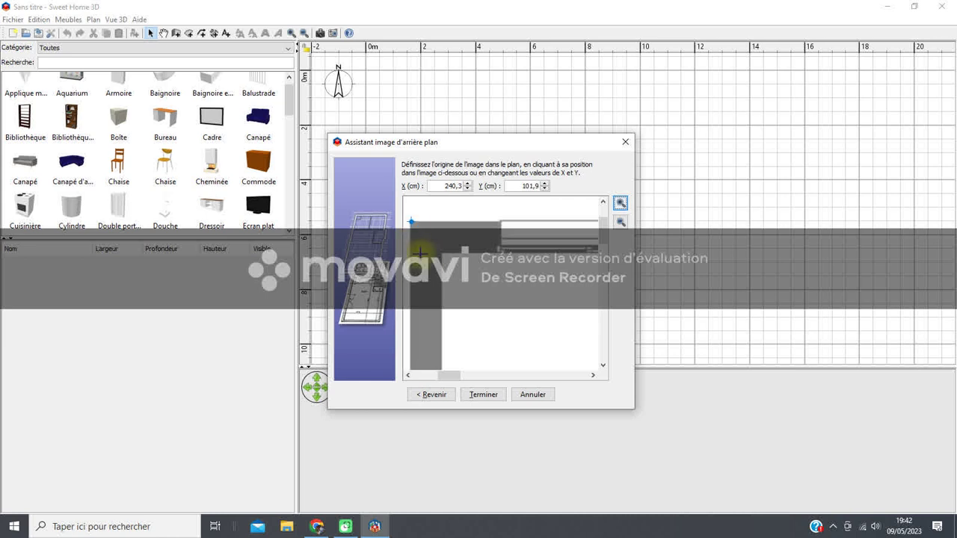
{"action": "left_click", "coordinate": [482, 394]}
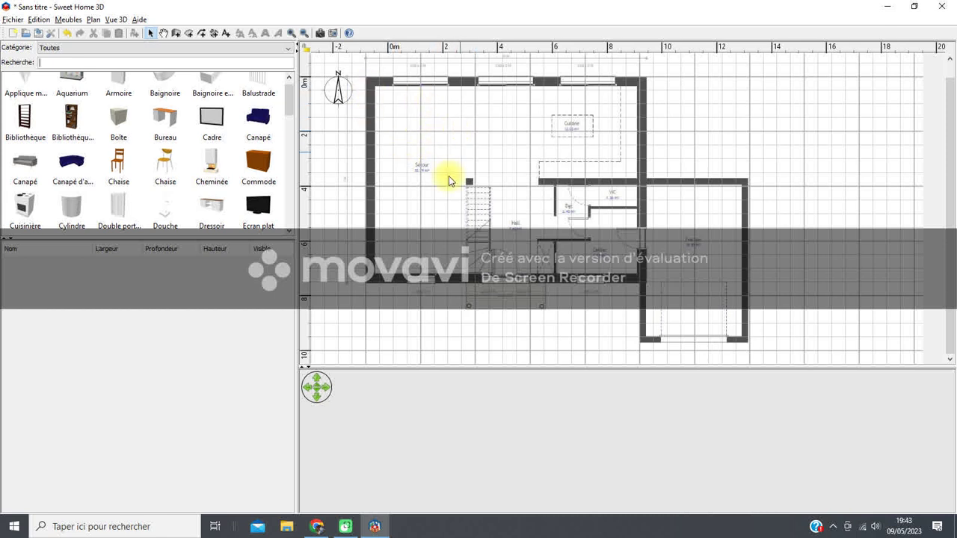
- Enlarge the plan area by shrinking the 3D view and the furniture catalogue, and zoom in on the imported plan
{"action": "left_click_drag", "start_coordinate": [954, 247], "coordinate": [947, 181]}
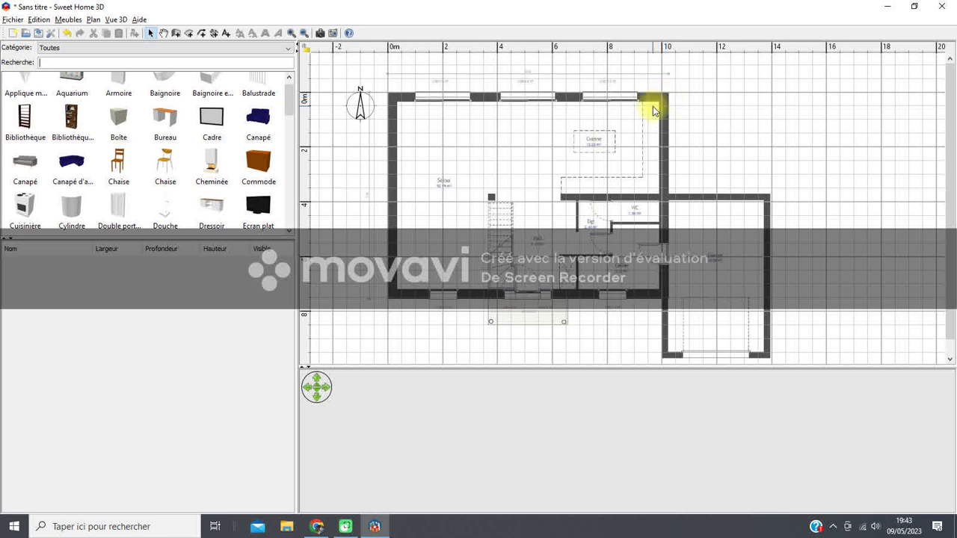
{"action": "left_click", "coordinate": [386, 367]}
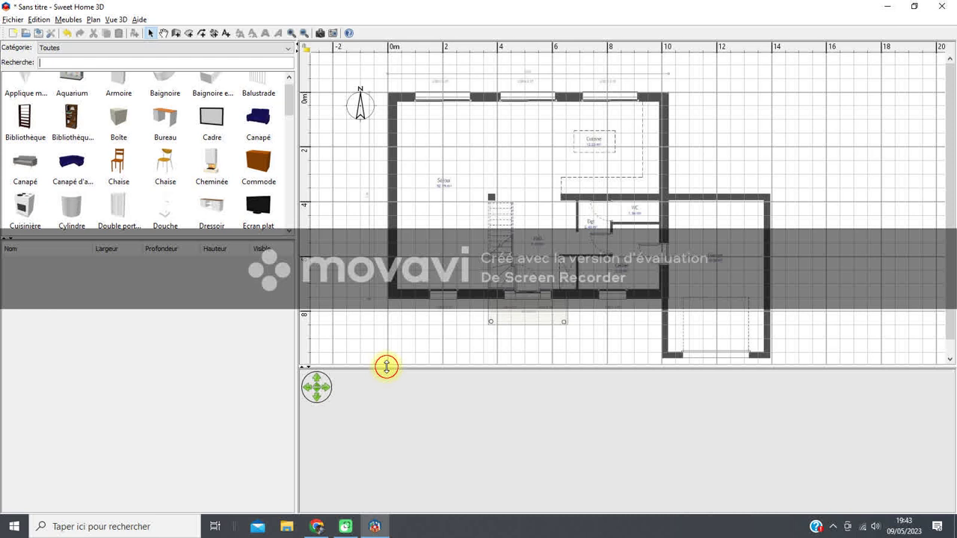
{"action": "mouse_move", "coordinate": [386, 367]}
{"action": "left_mouse_down"}
{"action": "mouse_move", "coordinate": [386, 391]}
{"action": "mouse_move", "coordinate": [388, 372]}
{"action": "mouse_move", "coordinate": [389, 382]}
{"action": "left_mouse_up"}
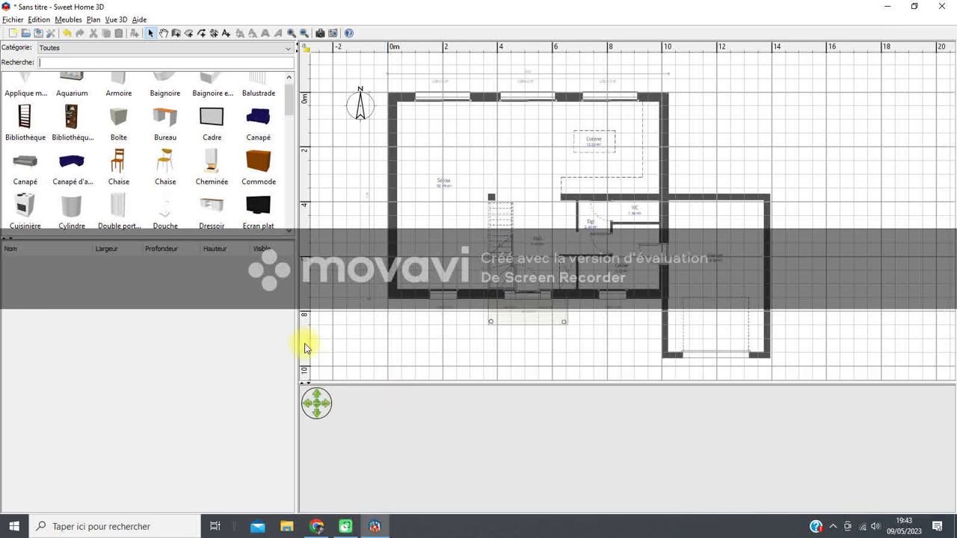
{"action": "left_click_drag", "start_coordinate": [297, 343], "coordinate": [182, 323]}
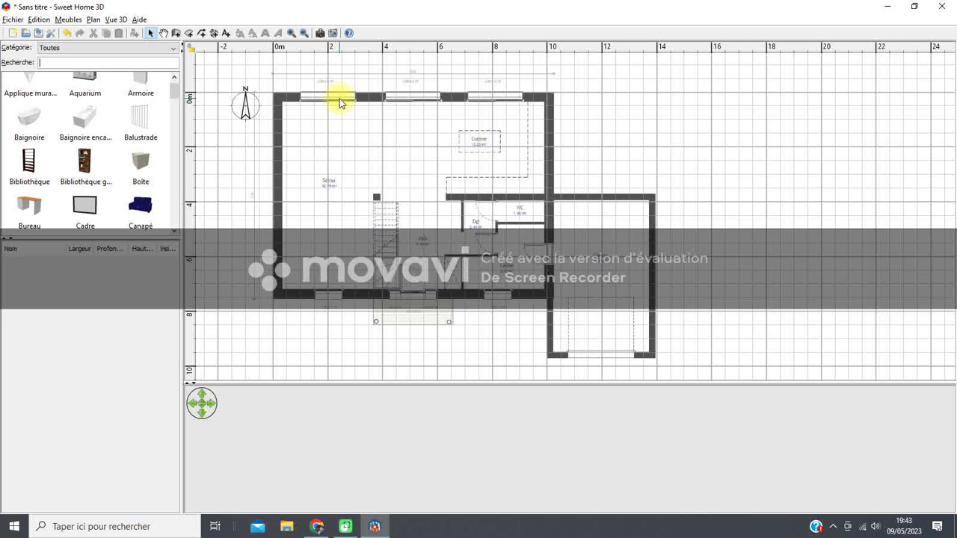
{"action": "left_click", "coordinate": [291, 34]}
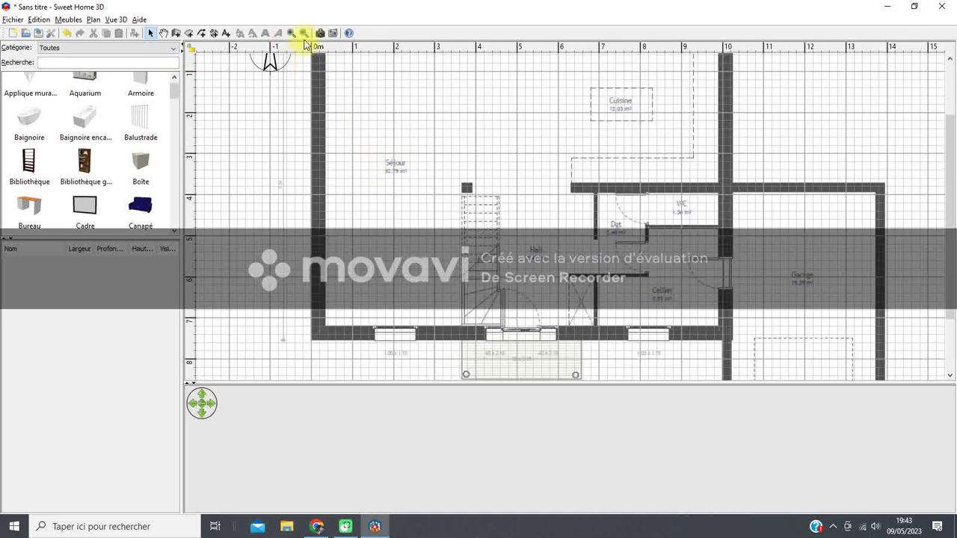
- Draw the four exterior walls of the main house as a closed rectangle along the background plan's outline, leaving out the garage
{"action": "left_click", "coordinate": [304, 34]}
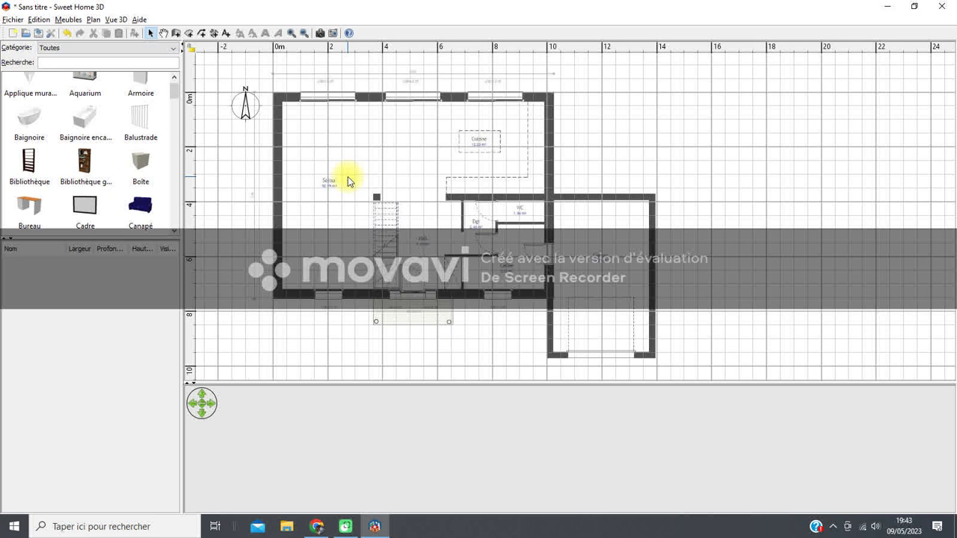
{"action": "left_click", "coordinate": [177, 33]}
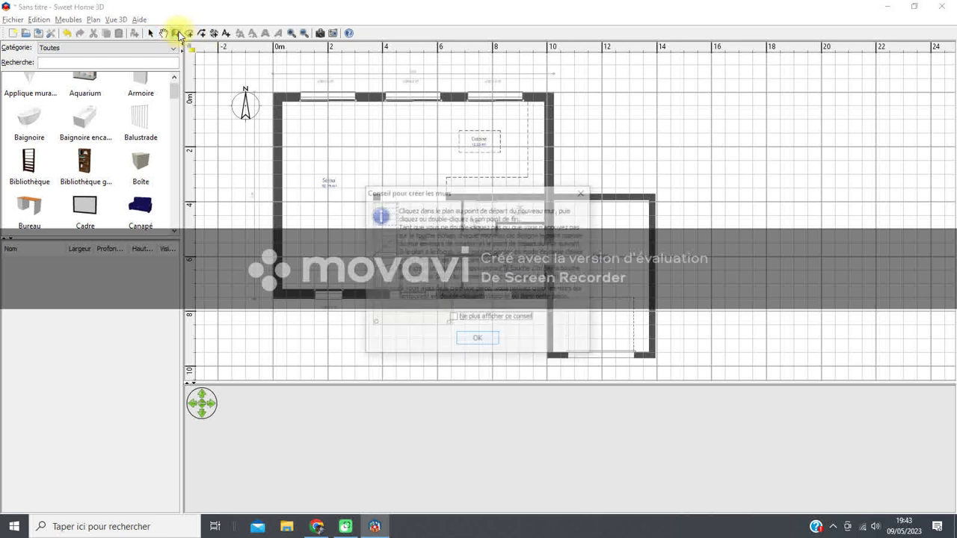
{"action": "left_click", "coordinate": [475, 341]}
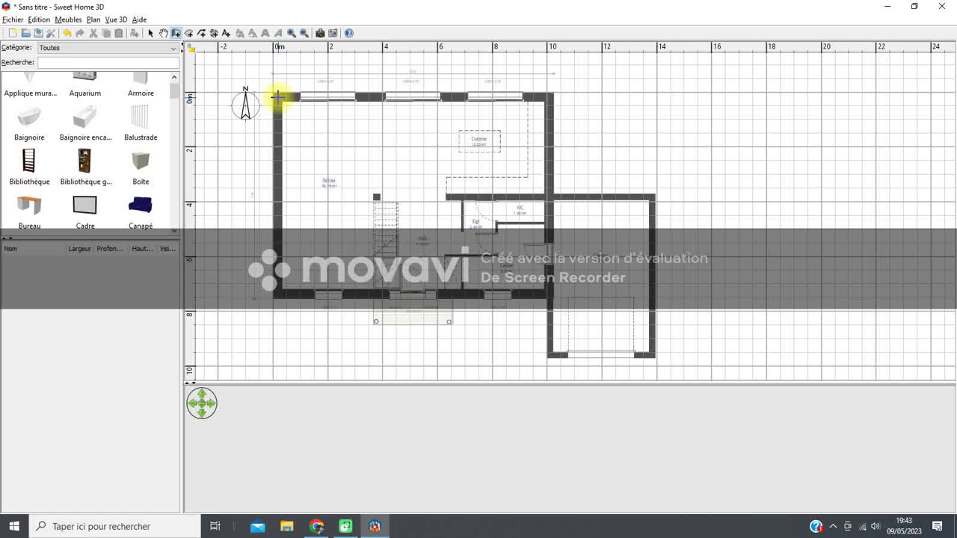
{"action": "left_click", "coordinate": [278, 97]}
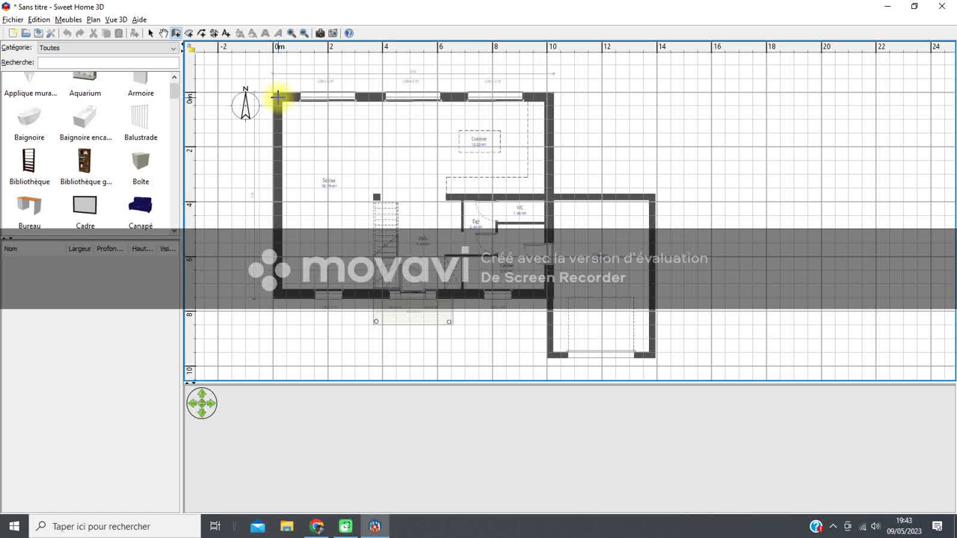
{"action": "double_click", "coordinate": [550, 97]}
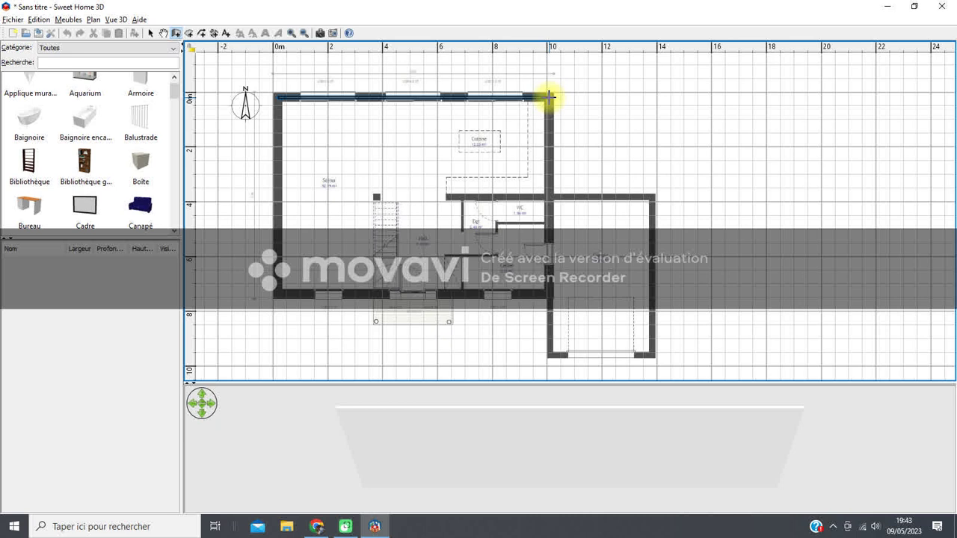
{"action": "left_click", "coordinate": [549, 293]}
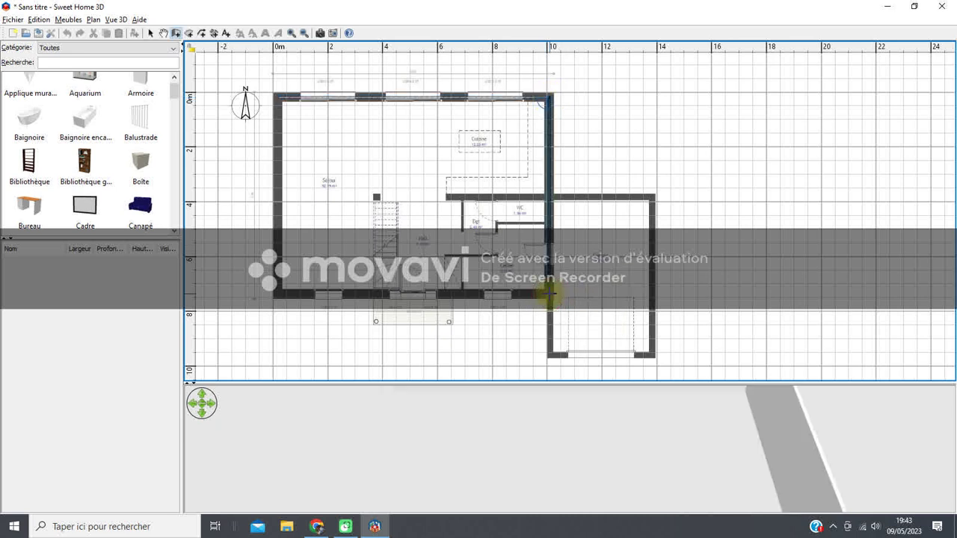
{"action": "double_click", "coordinate": [277, 294]}
{"action": "left_click", "coordinate": [277, 293]}
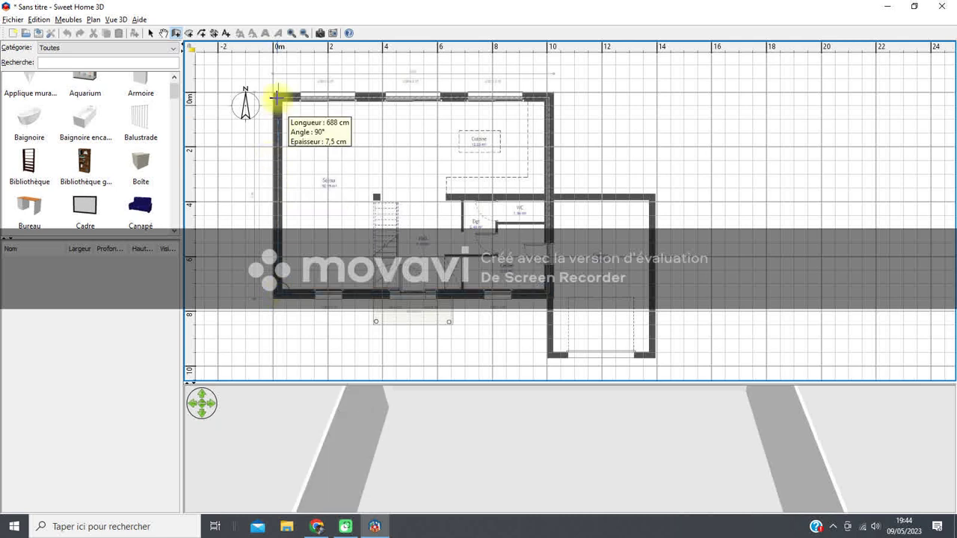
{"action": "double_click", "coordinate": [277, 97]}
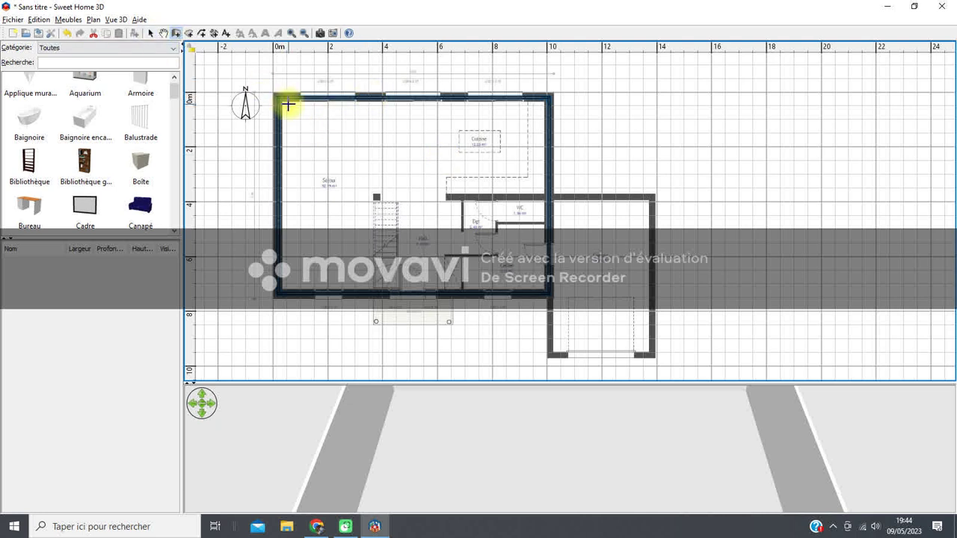
{"action": "left_click", "coordinate": [150, 35]}
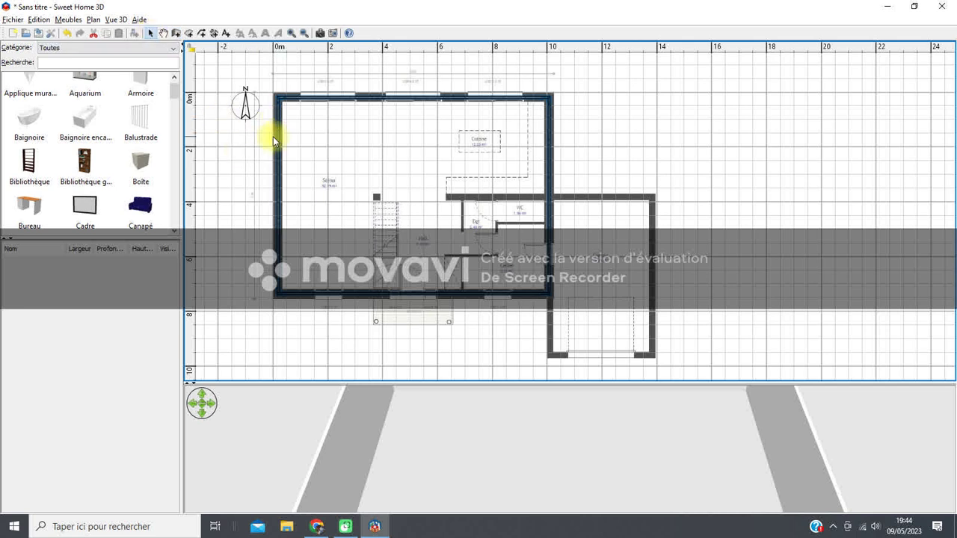
- Look up the required wall thicknesses in instruction 2 of the exercise PDF in Chrome, and return to Sweet Home 3D
{"action": "key", "text": "alt+Tab"}
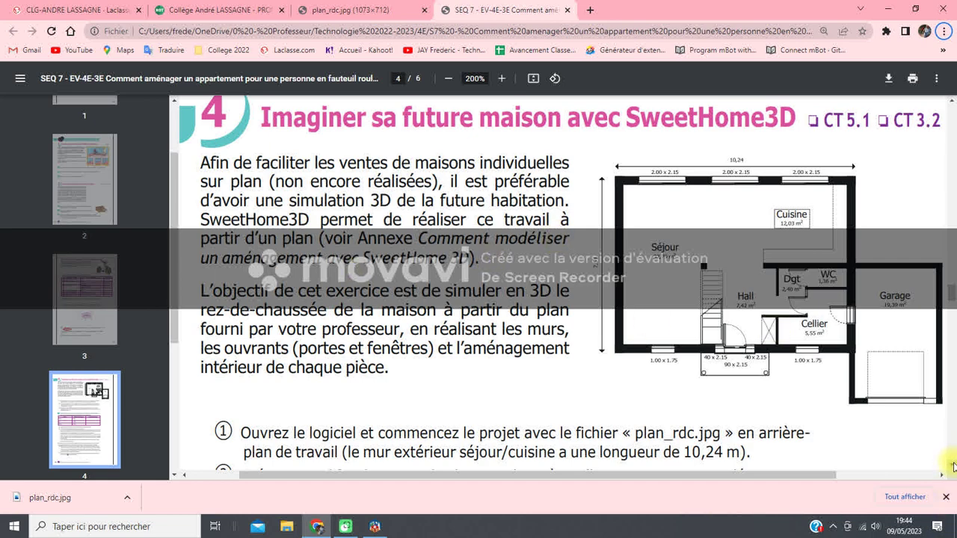
{"action": "scroll", "coordinate": [953, 466], "scroll_direction": "down", "scroll_amount": 3}
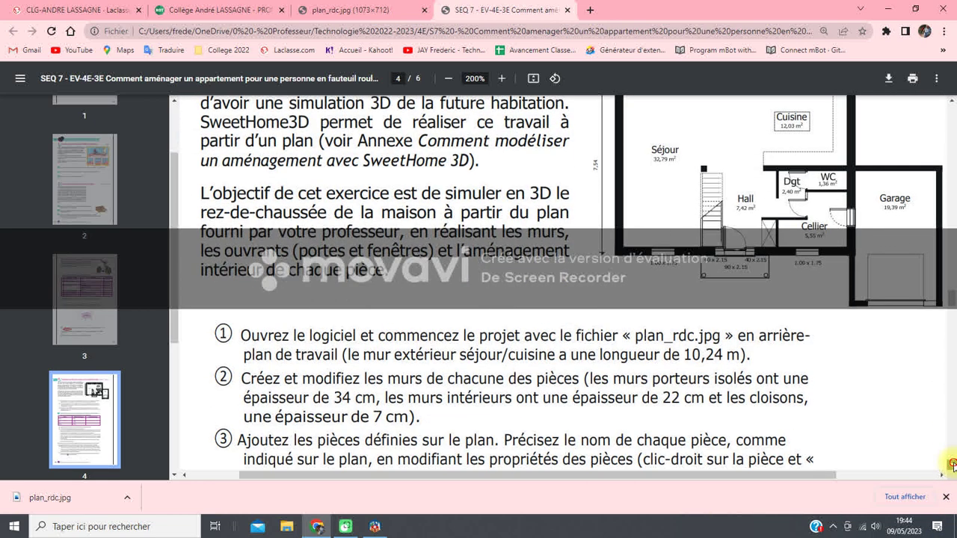
{"action": "scroll", "coordinate": [953, 465], "scroll_direction": "down", "scroll_amount": 1}
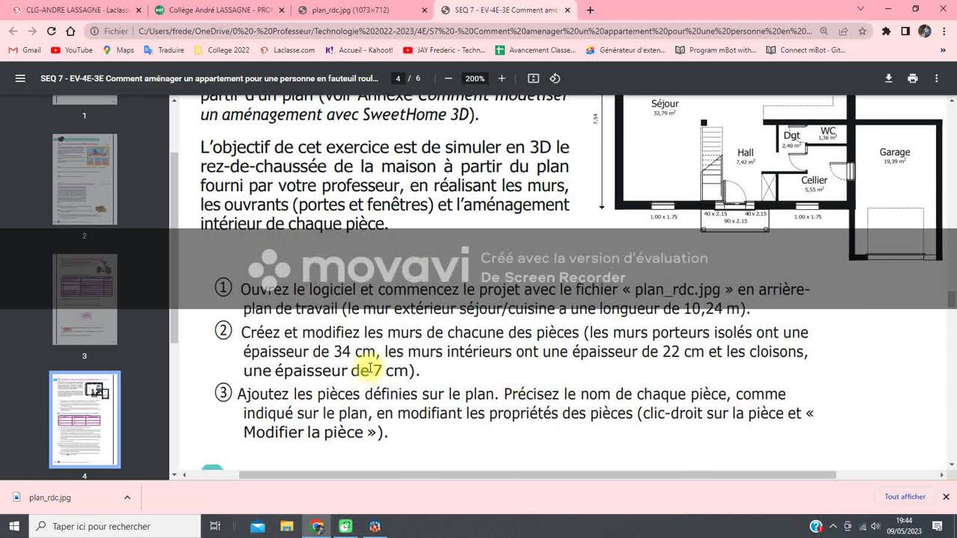
{"action": "left_click_drag", "start_coordinate": [242, 332], "coordinate": [455, 337]}
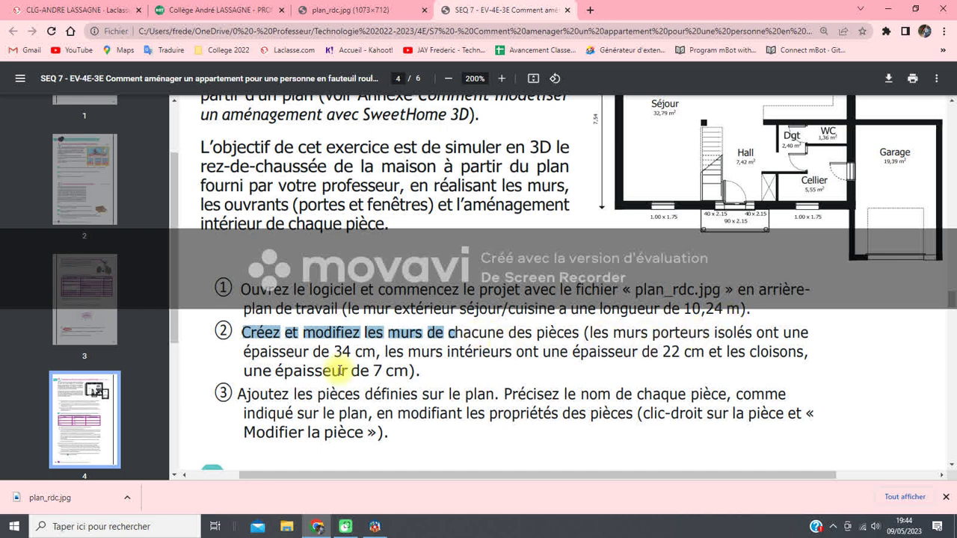
{"action": "left_click_drag", "start_coordinate": [333, 352], "coordinate": [378, 353]}
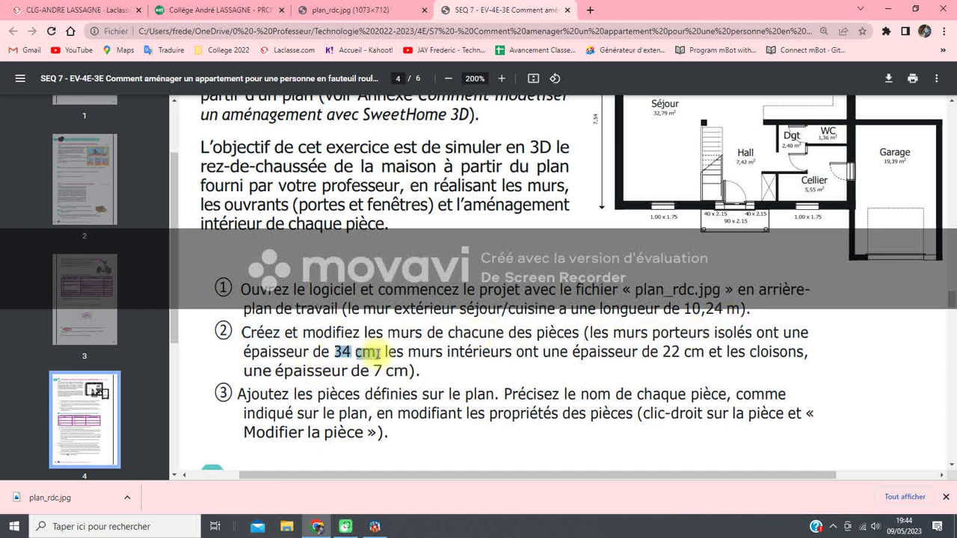
{"action": "key", "text": "alt+Tab"}
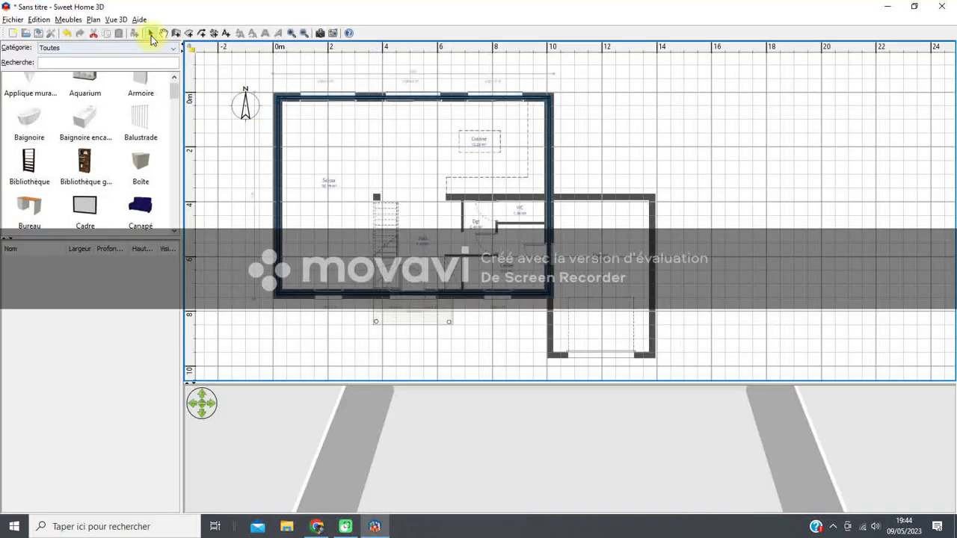
- Set the thickness of all four exterior walls of the main house to 34 cm
{"action": "left_click", "coordinate": [288, 98]}
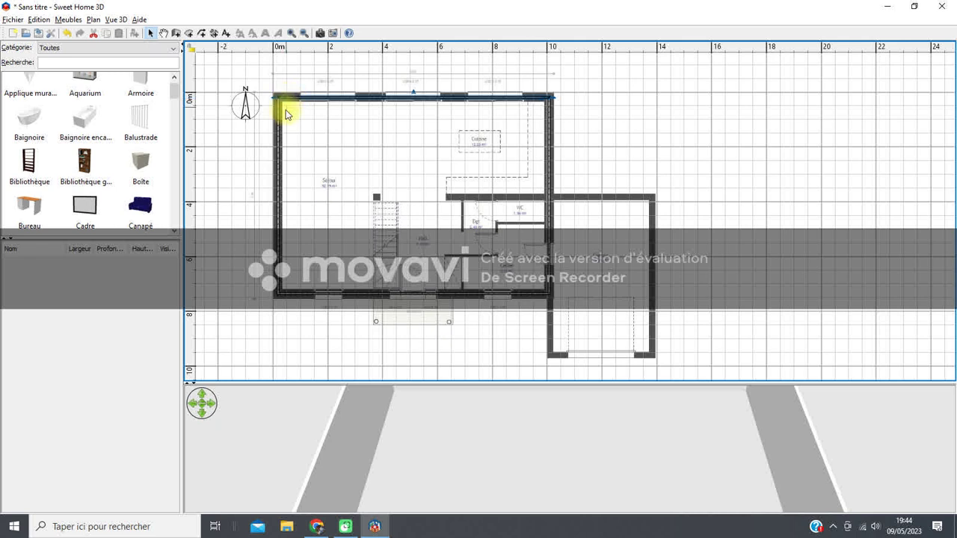
{"action": "left_click", "coordinate": [279, 124], "text": "shift"}
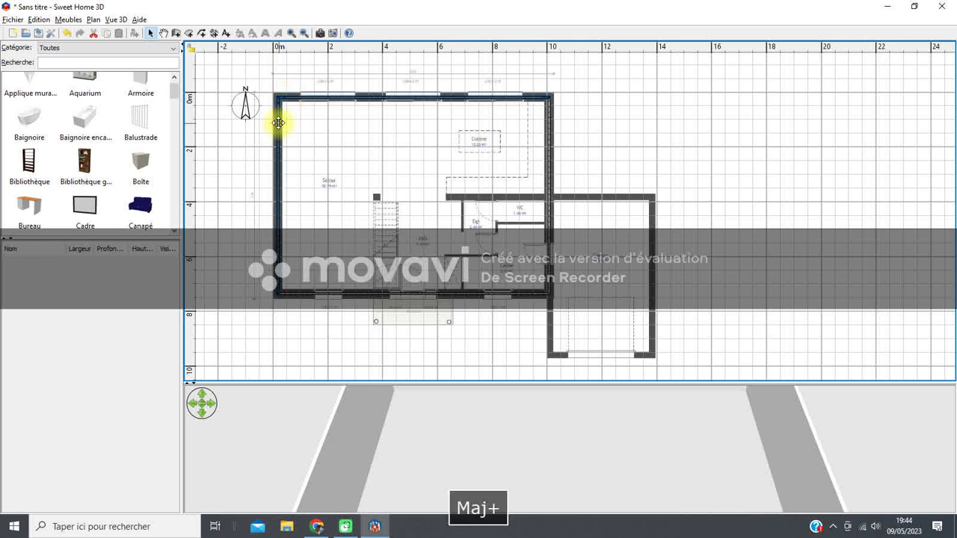
{"action": "left_click", "coordinate": [325, 296], "text": "shift"}
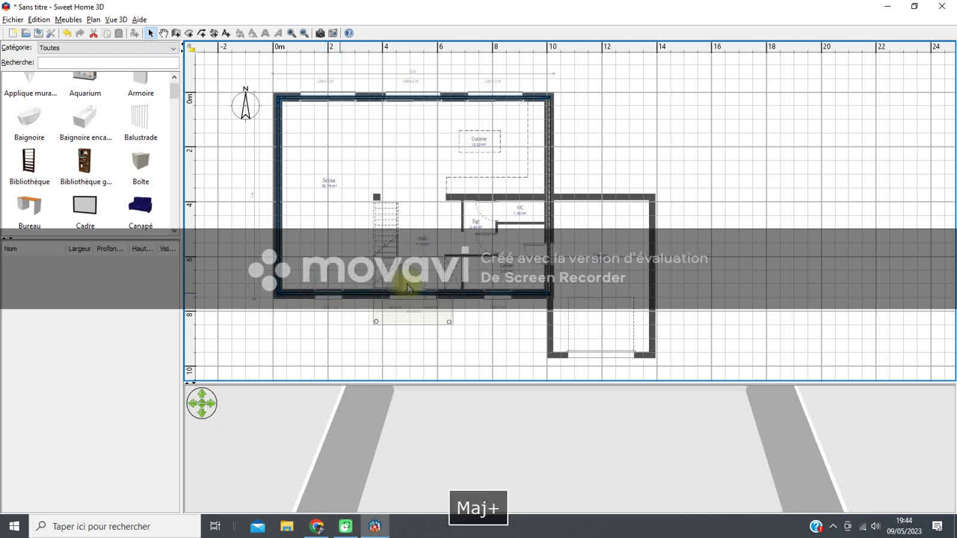
{"action": "left_click", "coordinate": [549, 243], "text": "shift"}
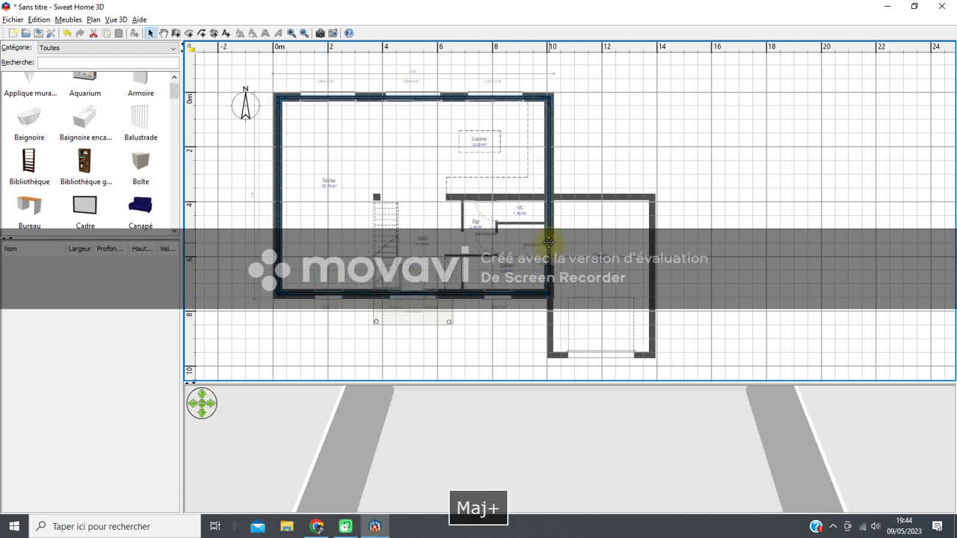
{"action": "right_click", "coordinate": [549, 246]}
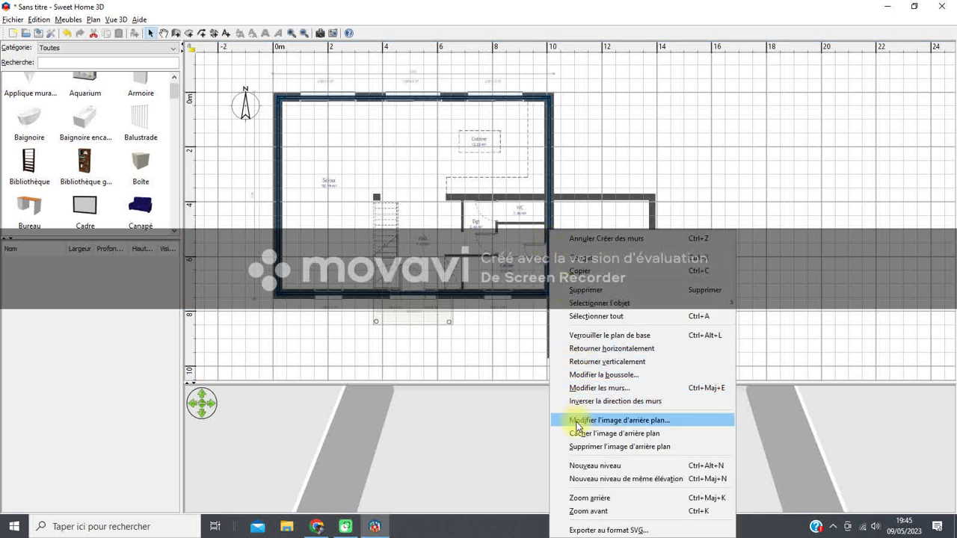
{"action": "left_click", "coordinate": [582, 390]}
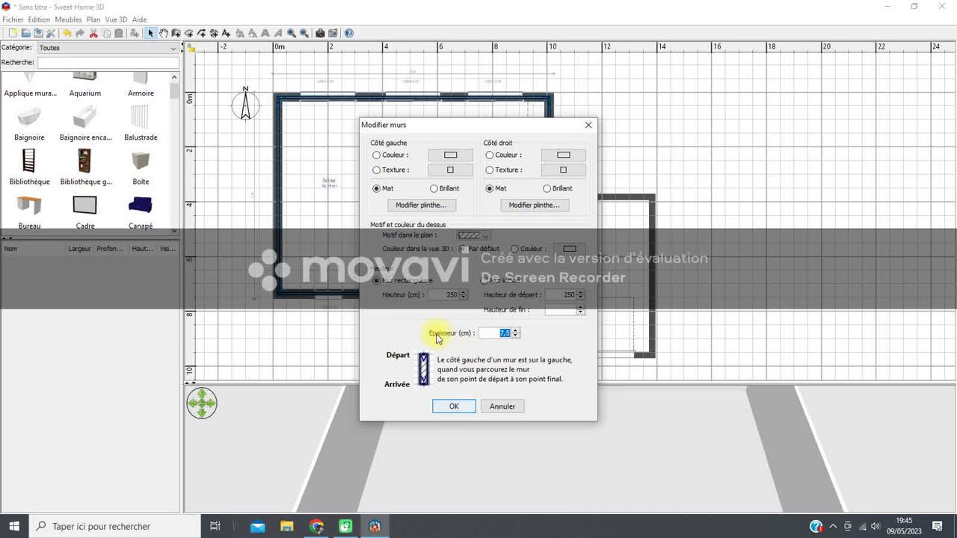
{"action": "type", "text": "34"}
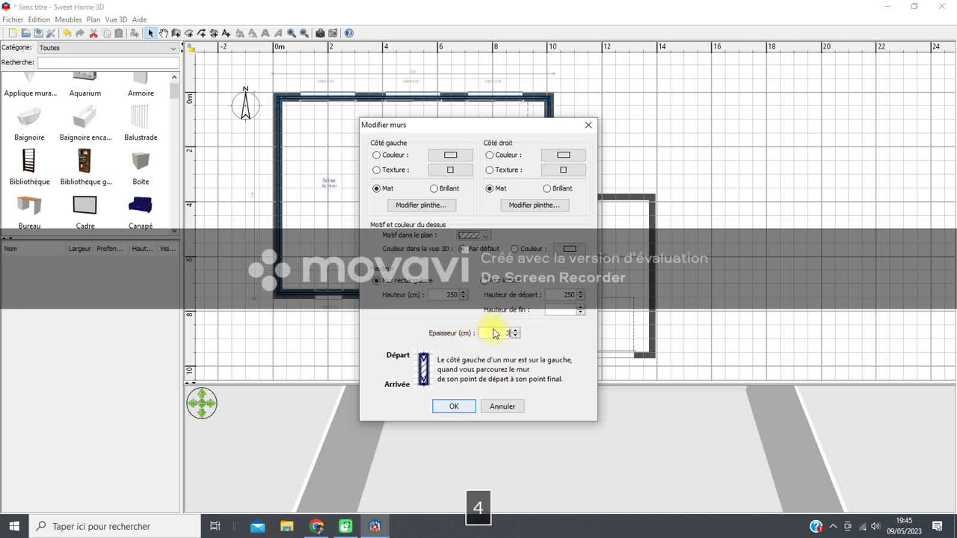
{"action": "left_click", "coordinate": [454, 407]}
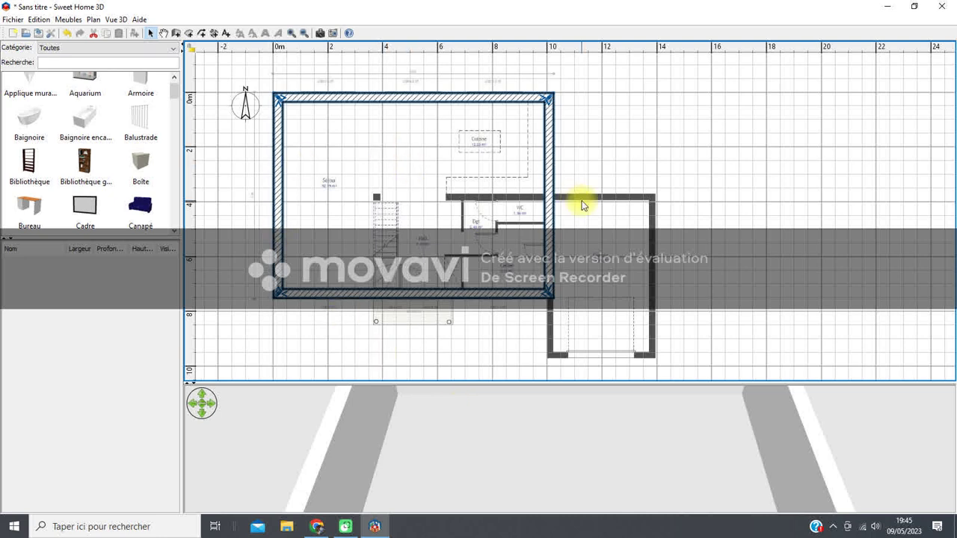
- Nudge the main house's north exterior wall into line with the background plan's upper wall
{"action": "left_click", "coordinate": [290, 33]}
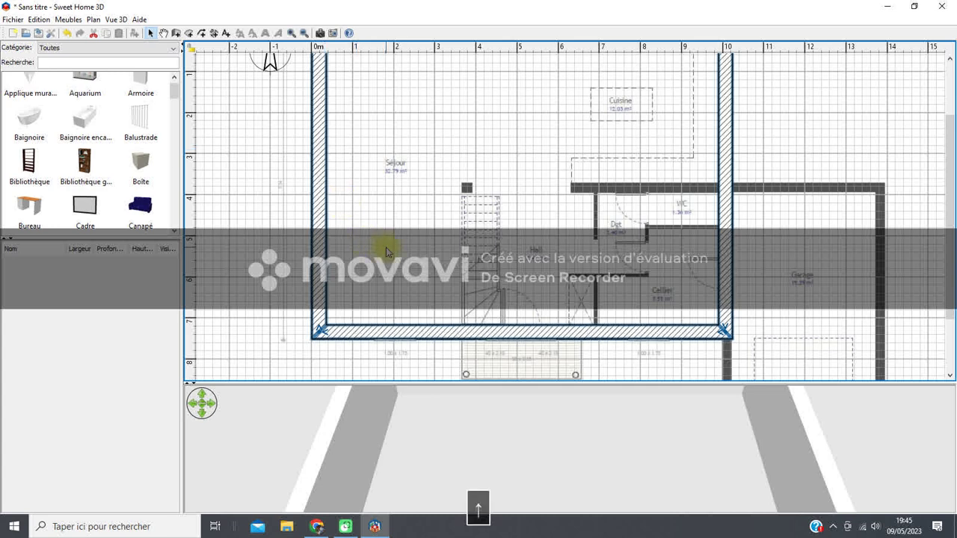
{"action": "left_click", "coordinate": [164, 33]}
{"action": "left_click_drag", "start_coordinate": [242, 120], "coordinate": [242, 202]}
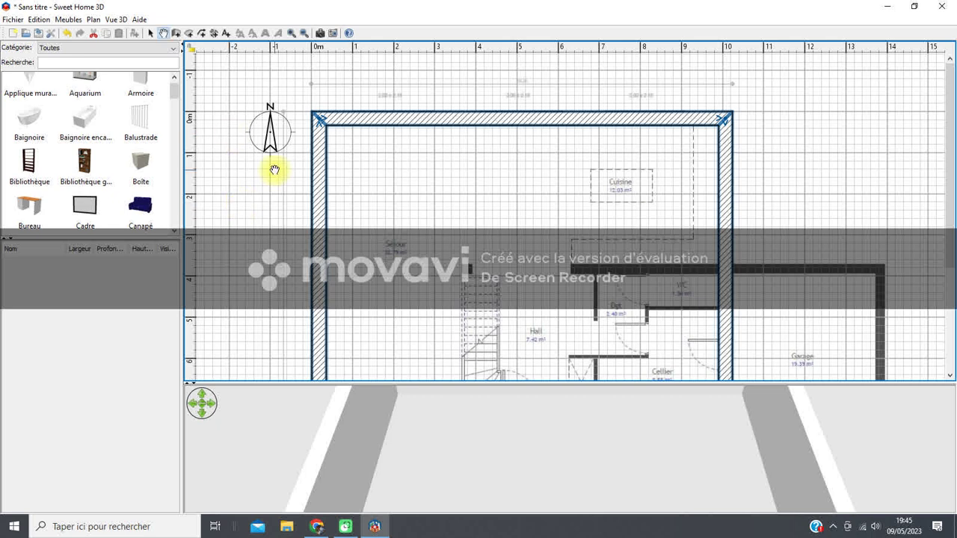
{"action": "left_click", "coordinate": [151, 33]}
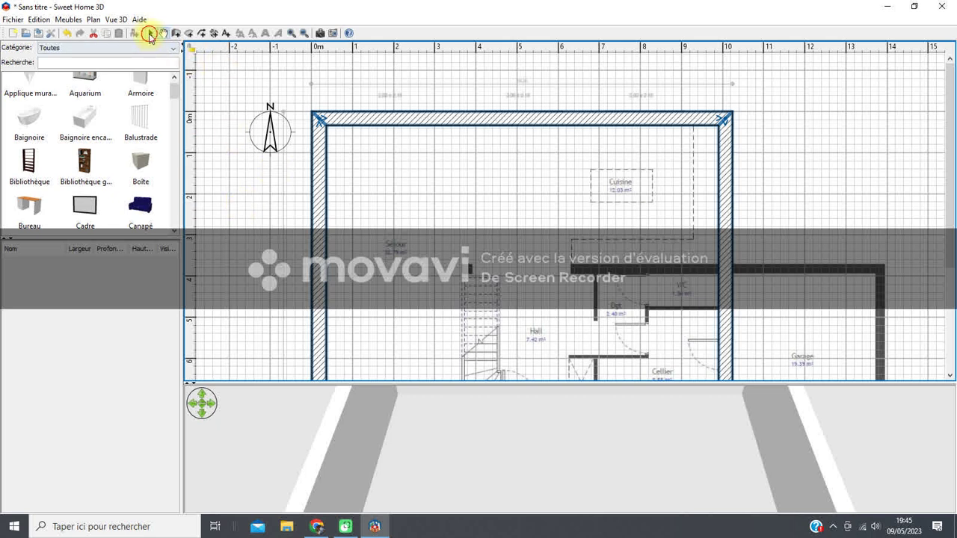
{"action": "left_click", "coordinate": [417, 120]}
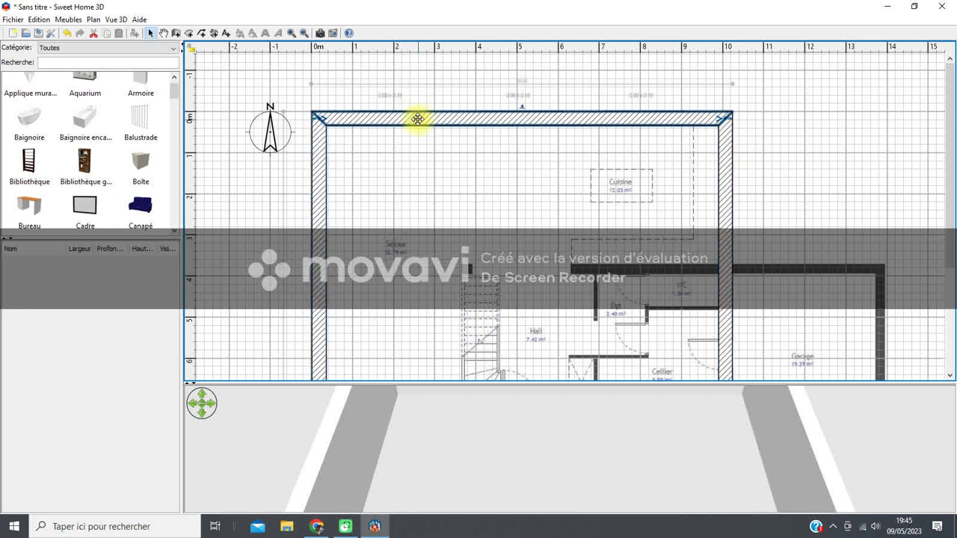
{"action": "key", "text": "Down"}
{"action": "key", "text": "Down"}
{"action": "key", "text": "Down"}
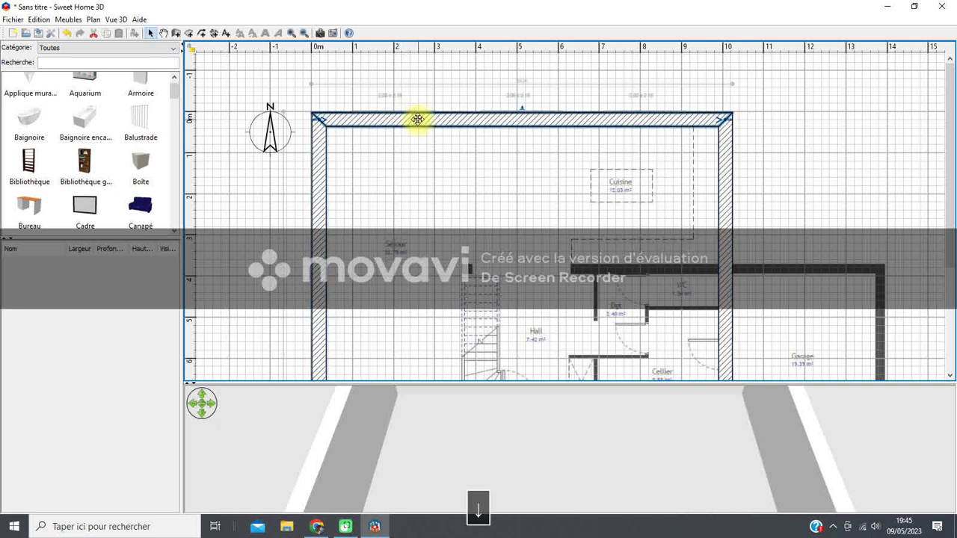
{"action": "key", "text": "Up"}
{"action": "key", "text": "Up"}
{"action": "key", "text": "Up"}
{"action": "key", "text": "Down"}
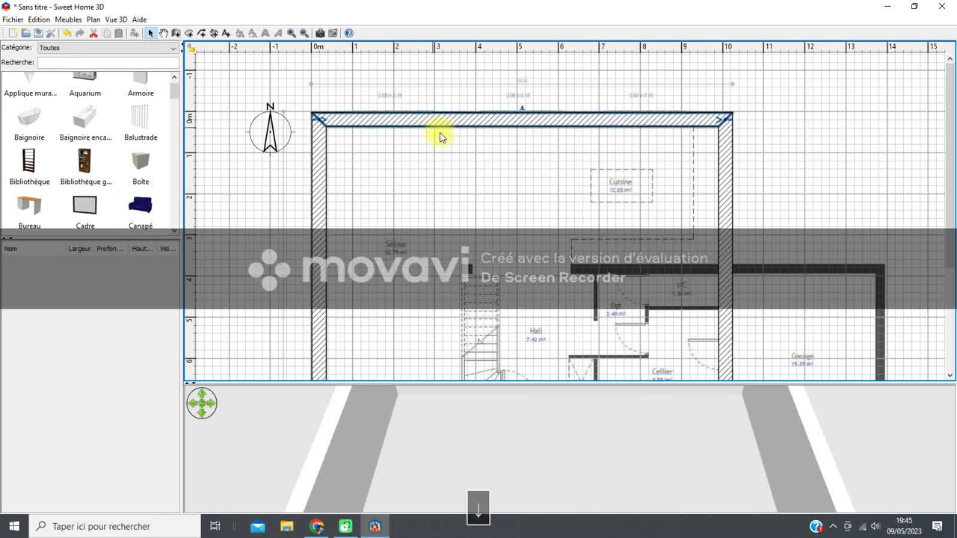
- Nudge the séjour's west exterior wall slightly westward to line it up with the background plan
{"action": "left_click", "coordinate": [318, 193]}
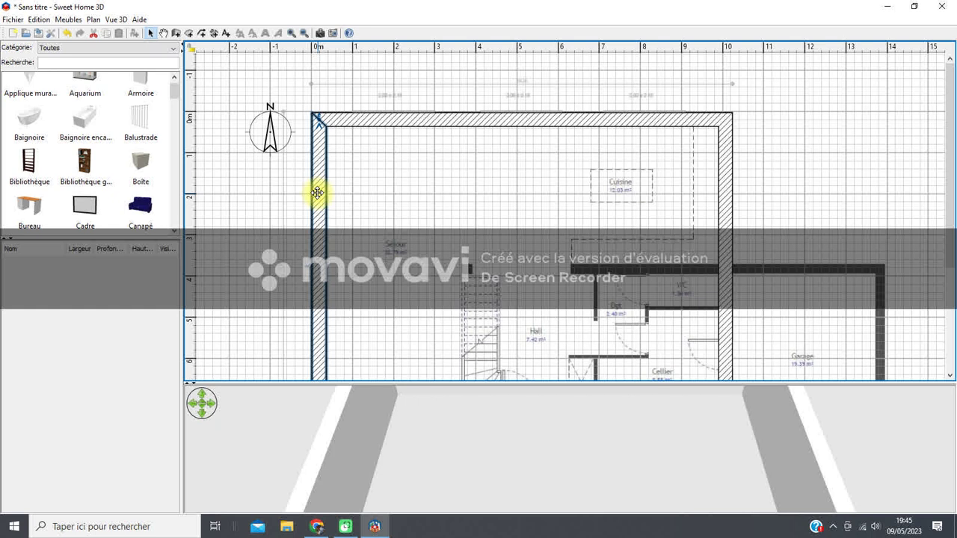
{"action": "key", "text": "Left"}
{"action": "key", "text": "Left"}
{"action": "key", "text": "Left"}
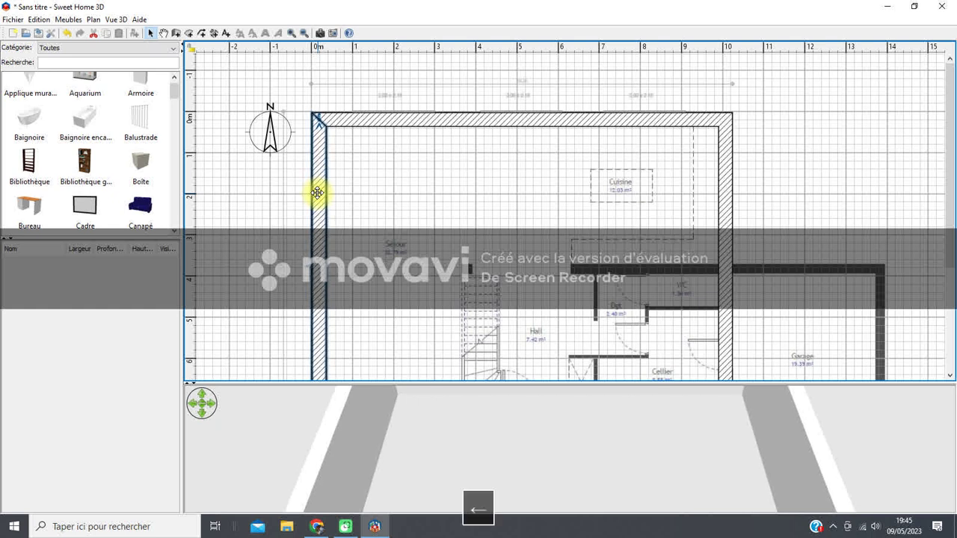
- Fine-tune the east exterior wall's position between the house and the garage so it matches the background plan
{"action": "left_click", "coordinate": [729, 224]}
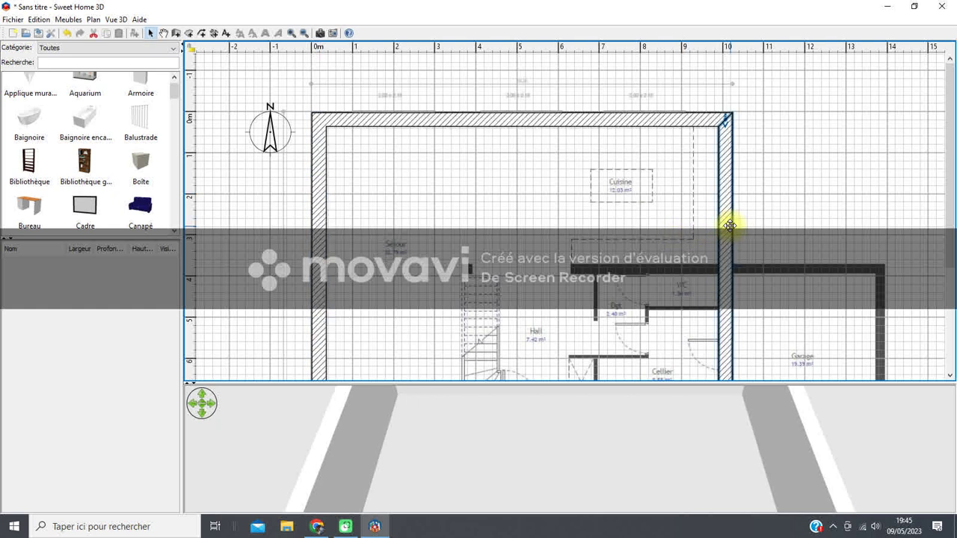
{"action": "key", "text": "Left"}
{"action": "key", "text": "Left"}
{"action": "key", "text": "Right"}
{"action": "key", "text": "Right"}
{"action": "key", "text": "Right"}
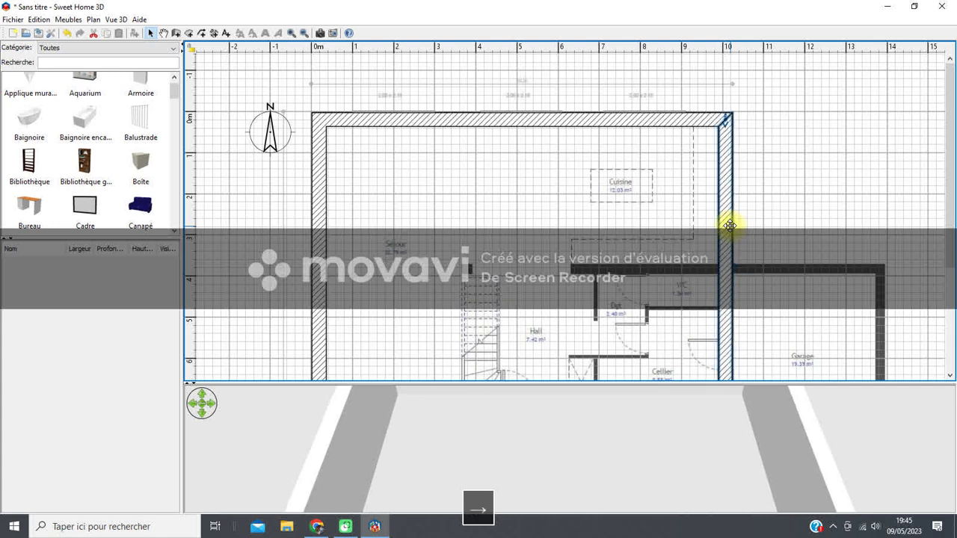
{"action": "key", "text": "Left"}
{"action": "key", "text": "Left"}
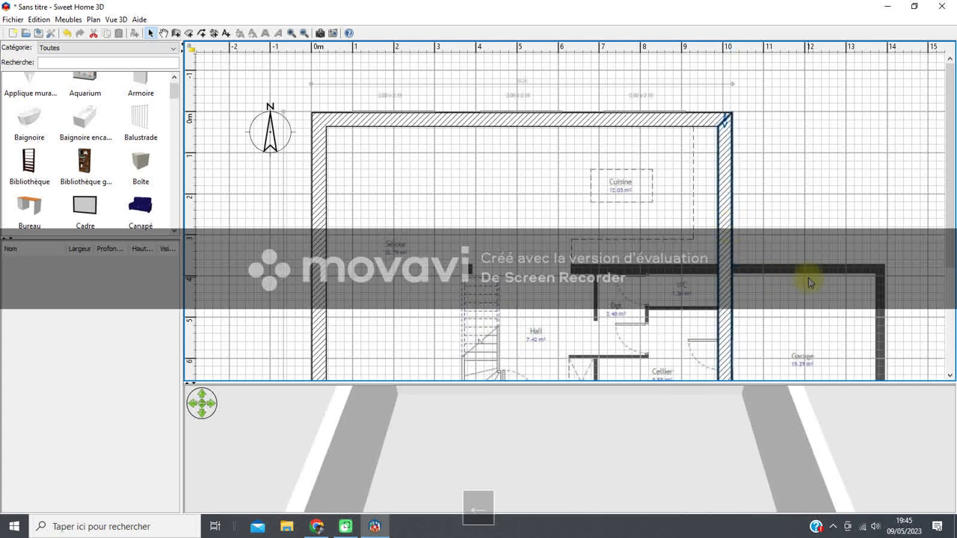
{"action": "scroll", "coordinate": [948, 306], "scroll_direction": "down", "scroll_amount": 2}
{"action": "scroll", "coordinate": [948, 307], "scroll_direction": "down", "scroll_amount": 3}
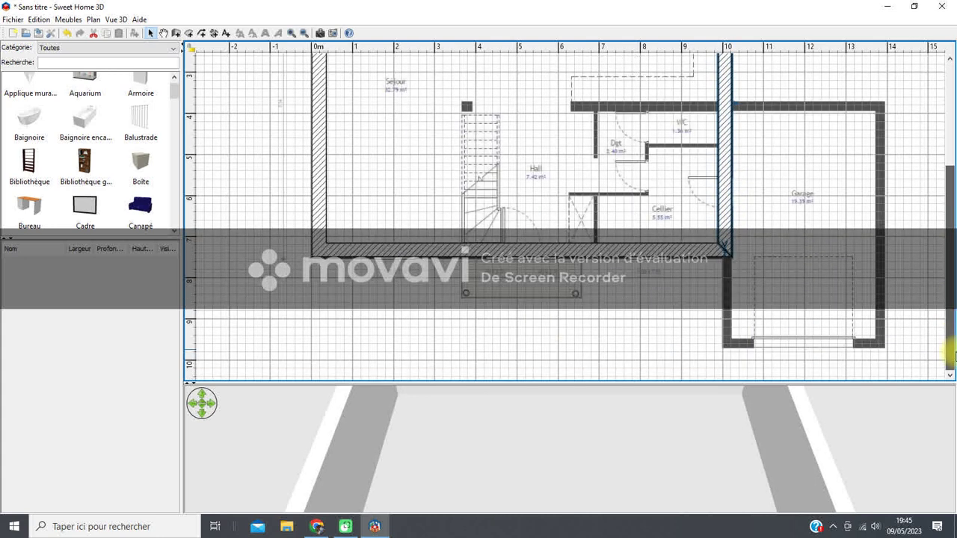
- Nudge the main house's south exterior wall slightly southward to line it up with the background plan
{"action": "left_click", "coordinate": [554, 249]}
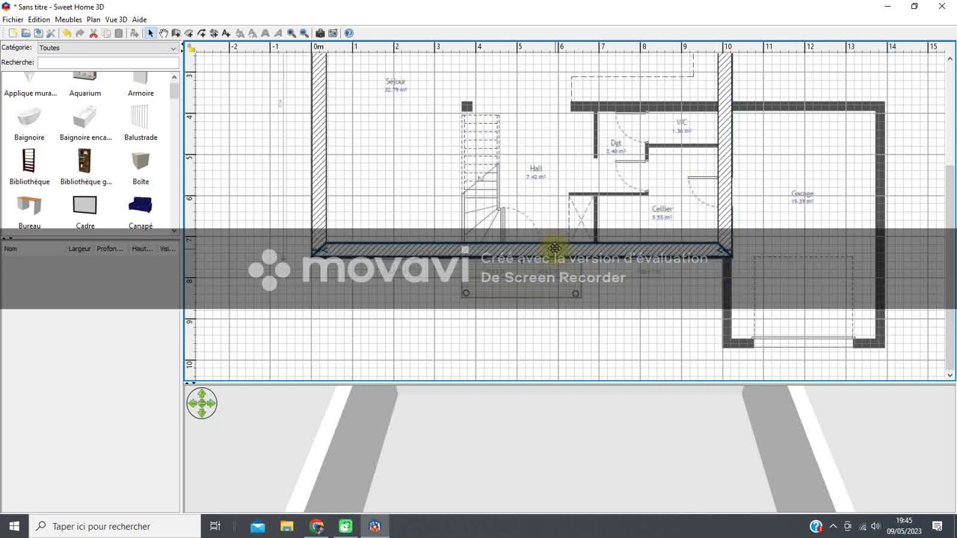
{"action": "key", "text": "Down"}
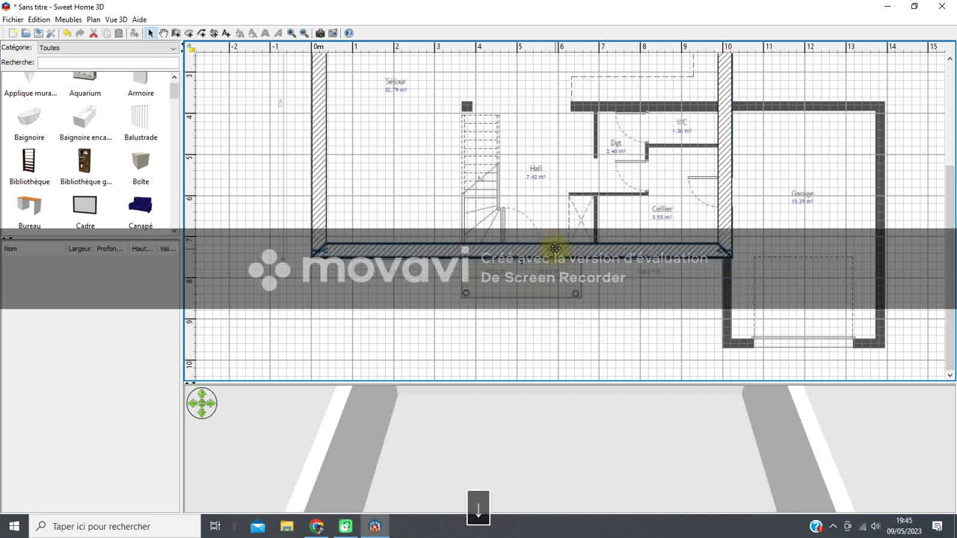
{"action": "key", "text": "Up"}
{"action": "key", "text": "Down"}
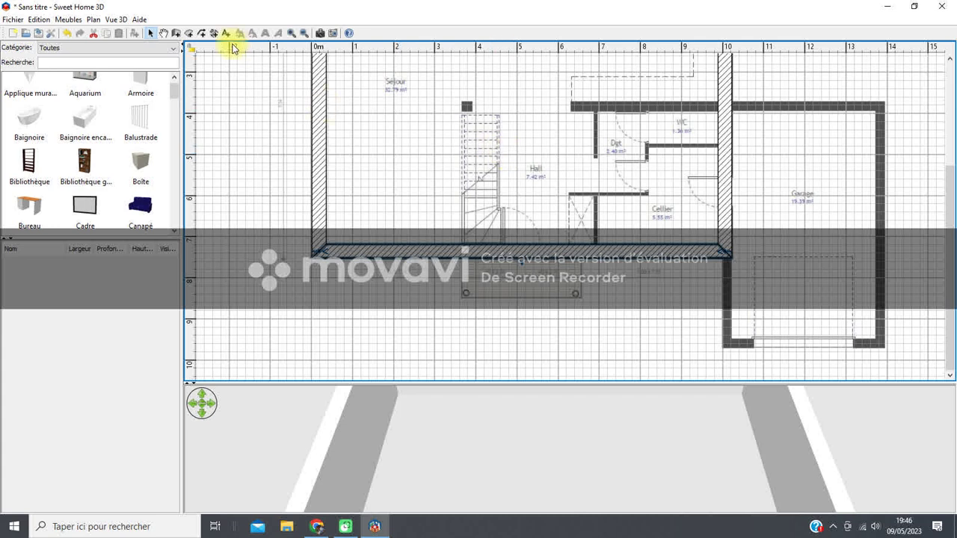
- Trace connected walls from the west end of the wall above Dgt and WC around the garage's north, east, south and west sides
{"action": "left_click", "coordinate": [175, 33]}
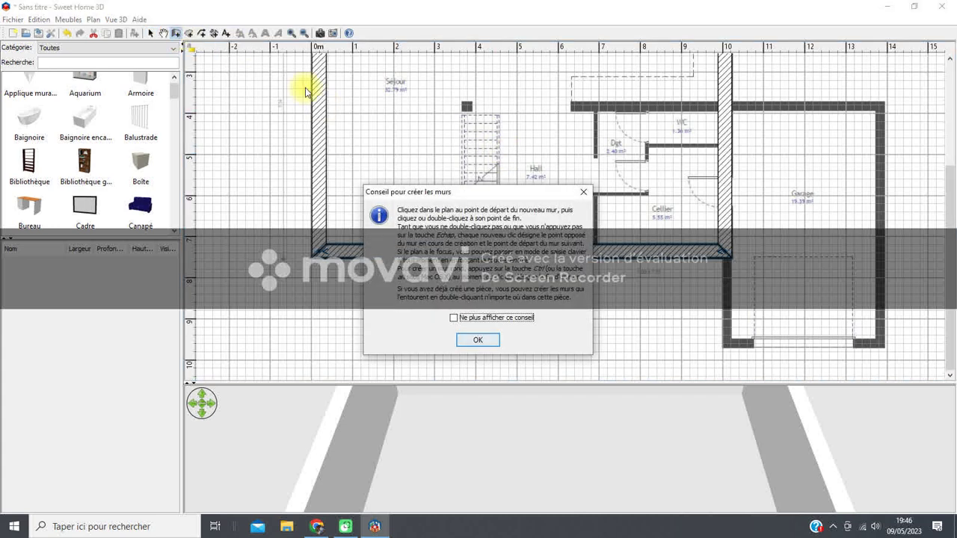
{"action": "left_click", "coordinate": [483, 341]}
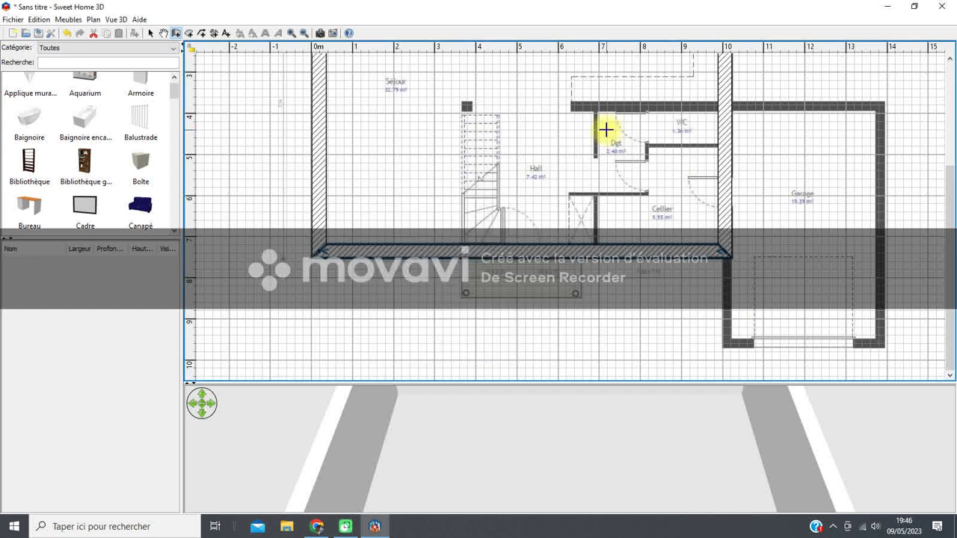
{"action": "left_click", "coordinate": [570, 106]}
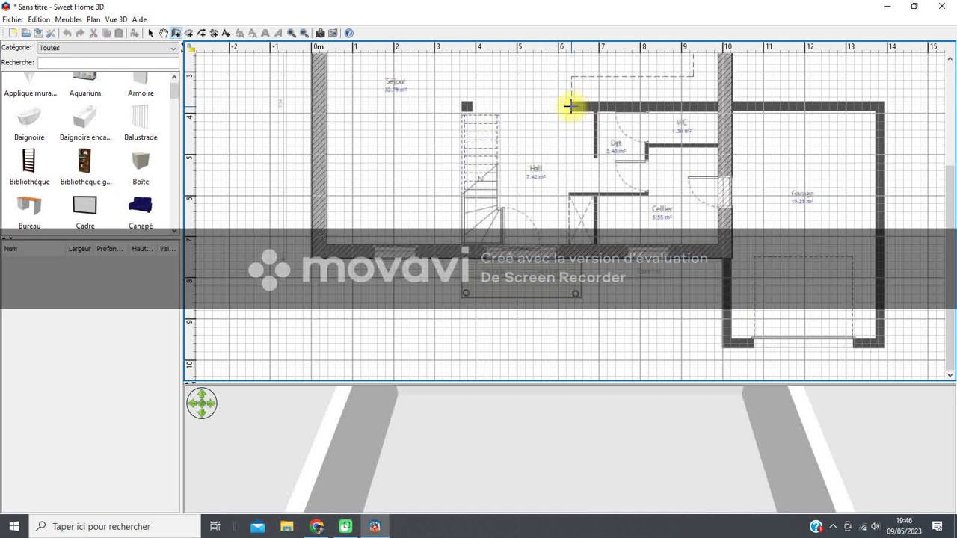
{"action": "double_click", "coordinate": [881, 106]}
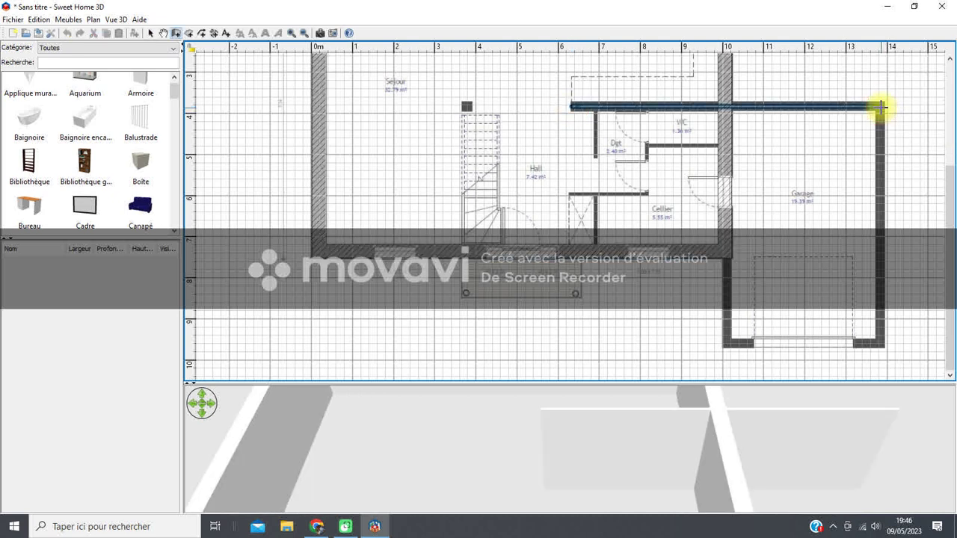
{"action": "left_click", "coordinate": [889, 278]}
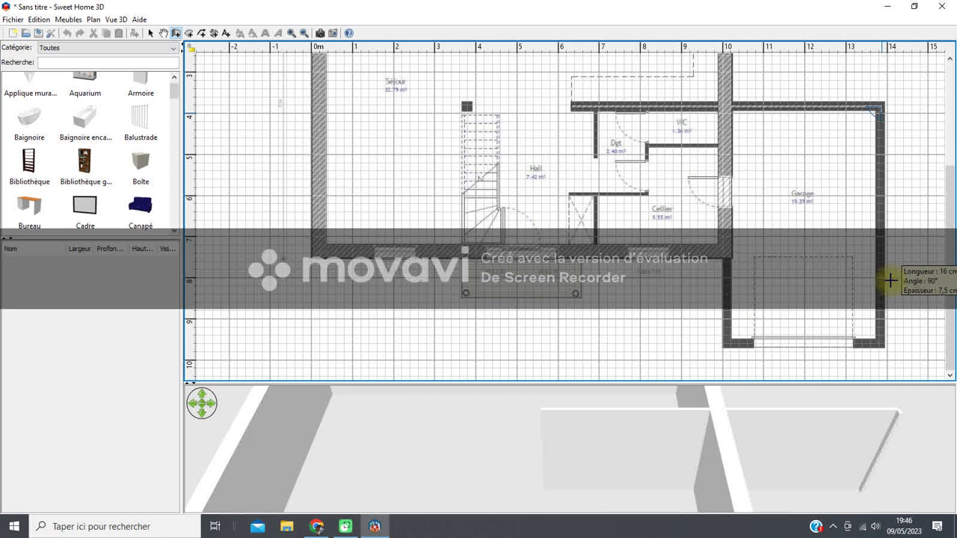
{"action": "double_click", "coordinate": [882, 342]}
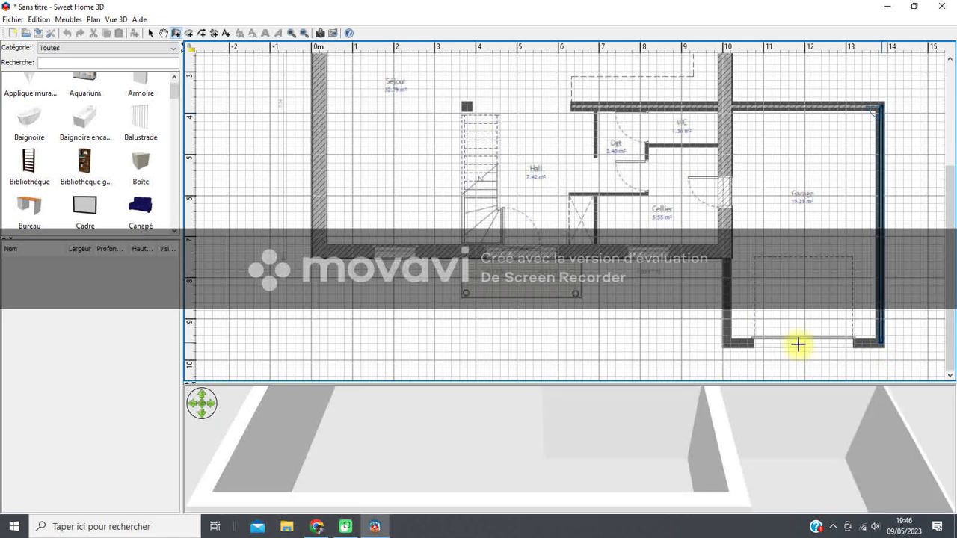
{"action": "double_click", "coordinate": [727, 343]}
{"action": "left_click", "coordinate": [722, 323]}
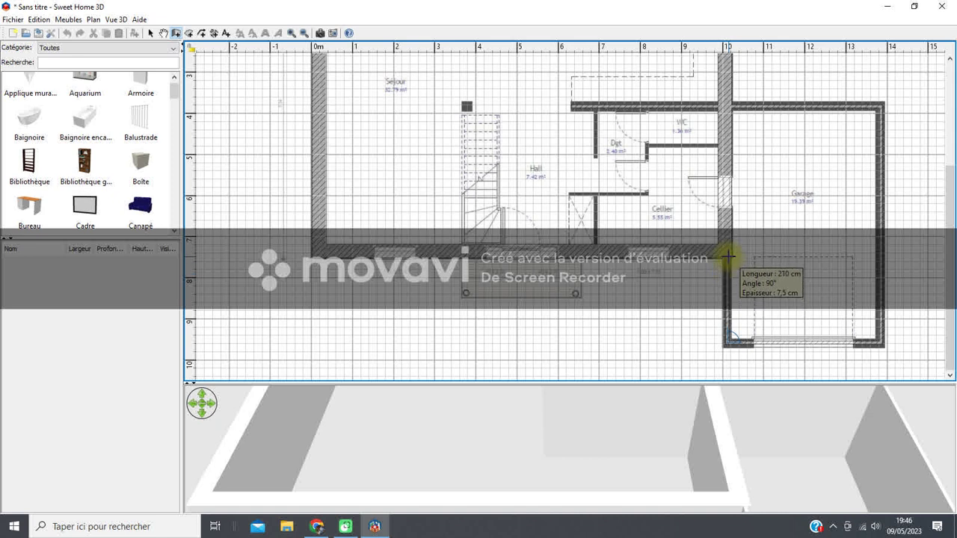
{"action": "double_click", "coordinate": [729, 255]}
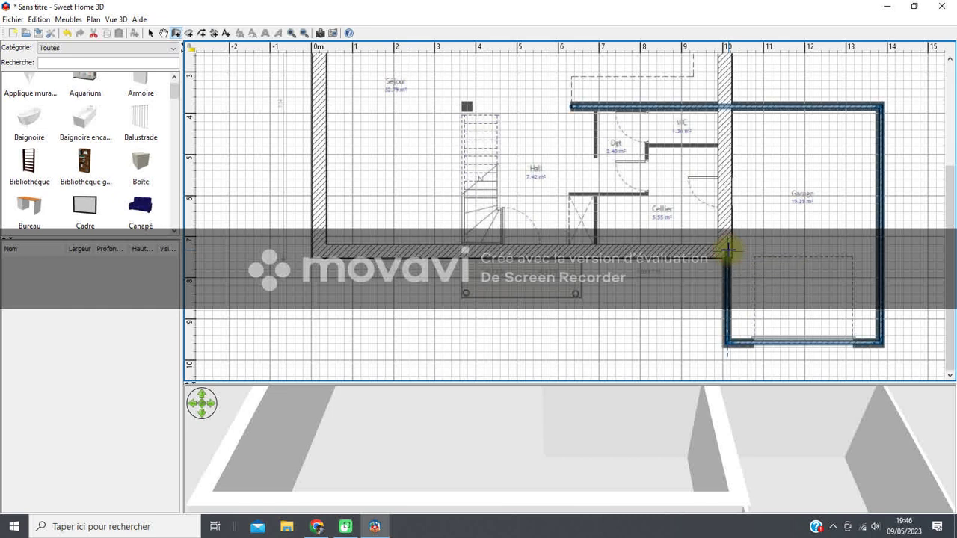
{"action": "left_click", "coordinate": [829, 309]}
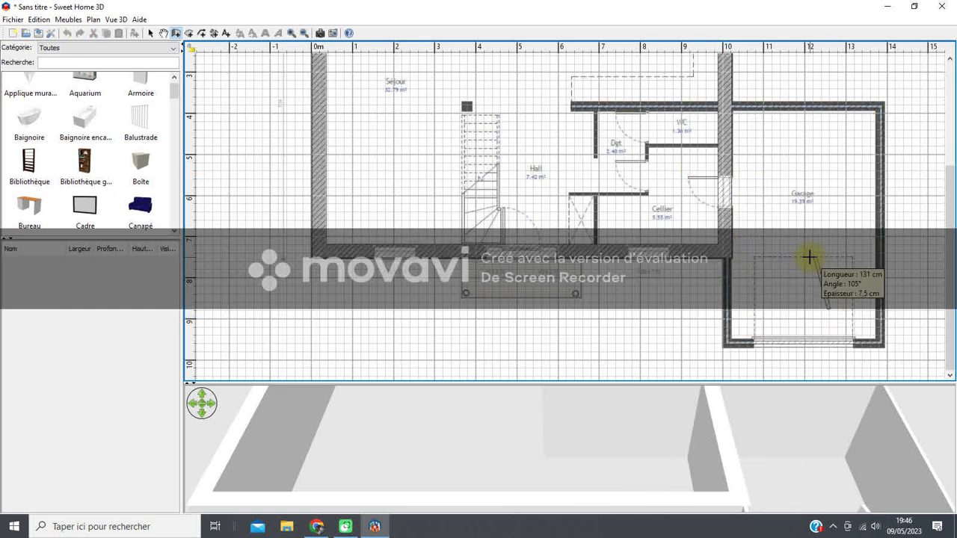
{"action": "key", "text": "Escape"}
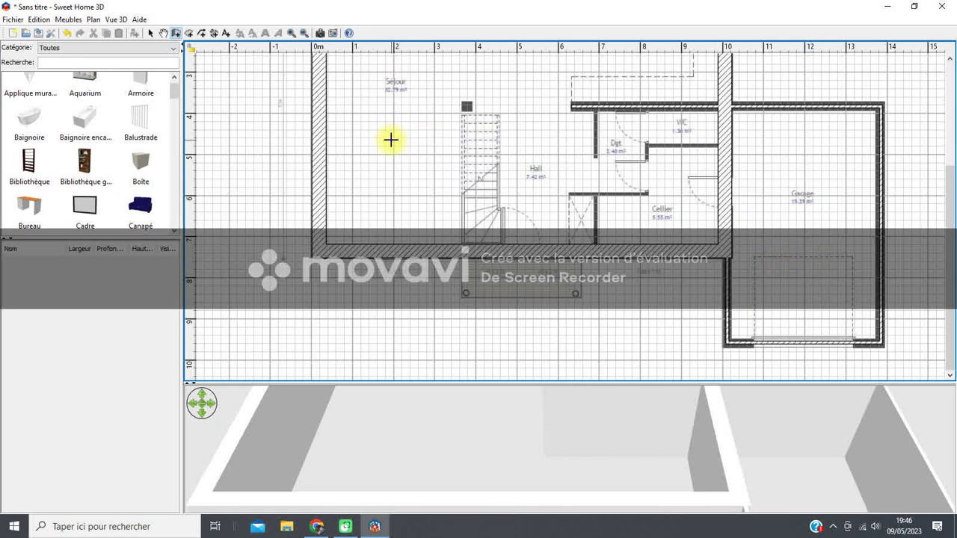
- Set the thickness of the four newly traced walls around the garage to 22 cm
{"action": "left_click", "coordinate": [152, 34]}
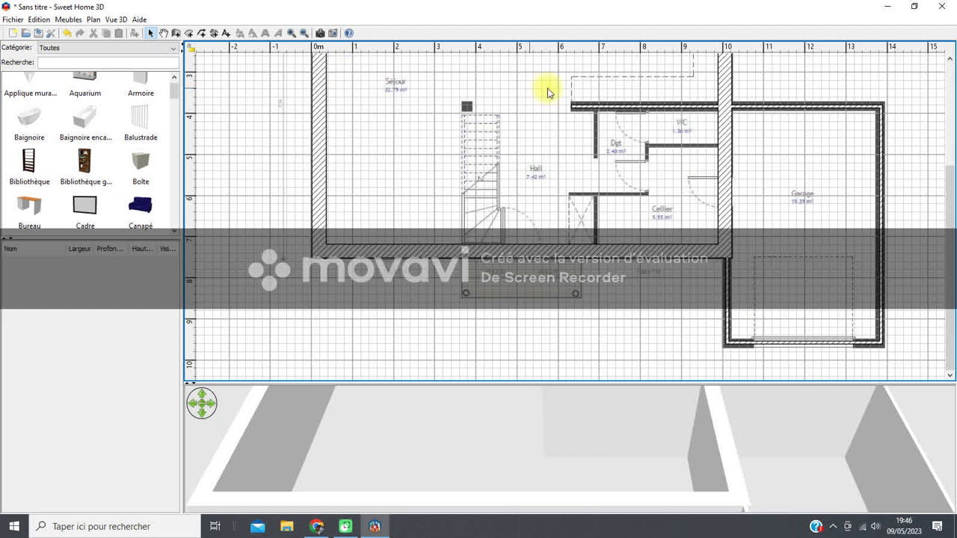
{"action": "left_click", "coordinate": [596, 105]}
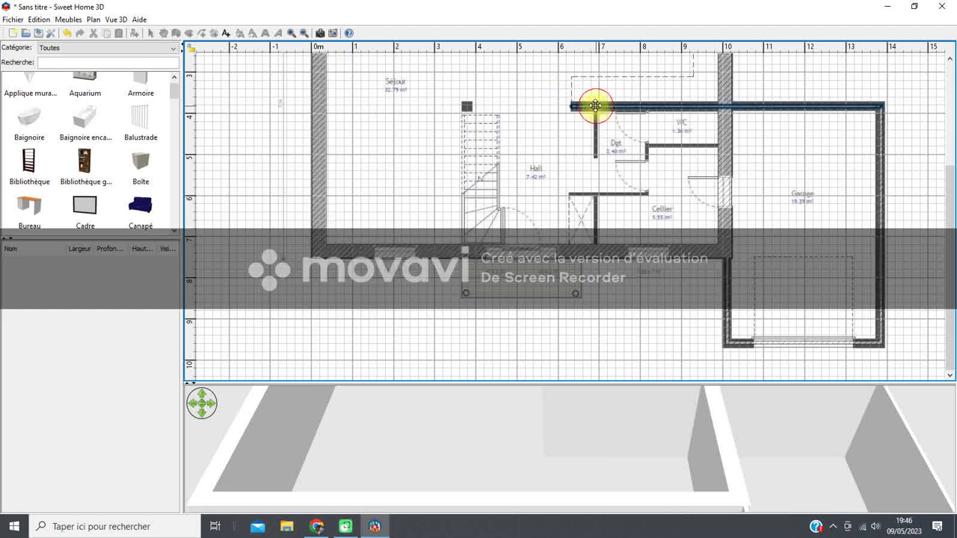
{"action": "left_click", "coordinate": [881, 170], "text": "shift"}
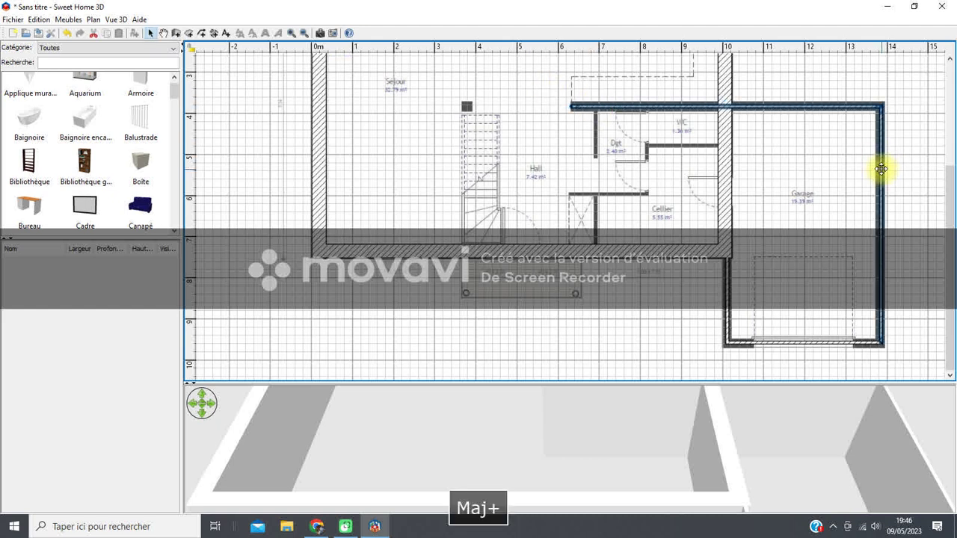
{"action": "left_click", "coordinate": [860, 342], "text": "shift"}
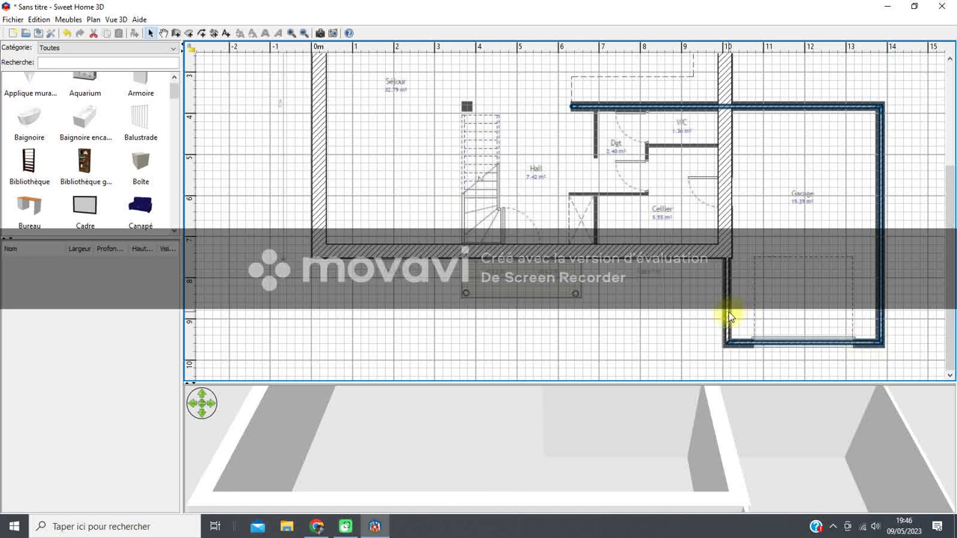
{"action": "left_click", "coordinate": [728, 312], "text": "shift"}
{"action": "right_click", "coordinate": [728, 315]}
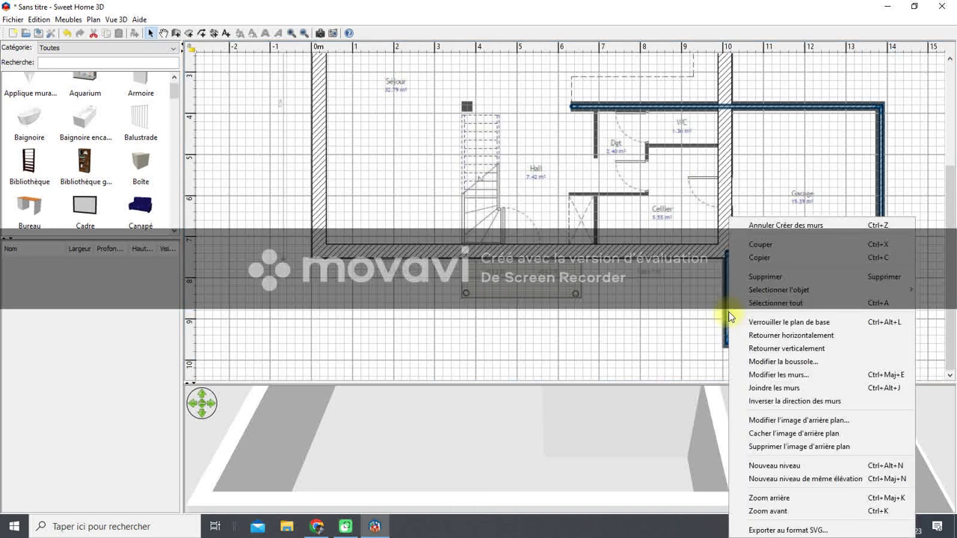
{"action": "left_click", "coordinate": [752, 379]}
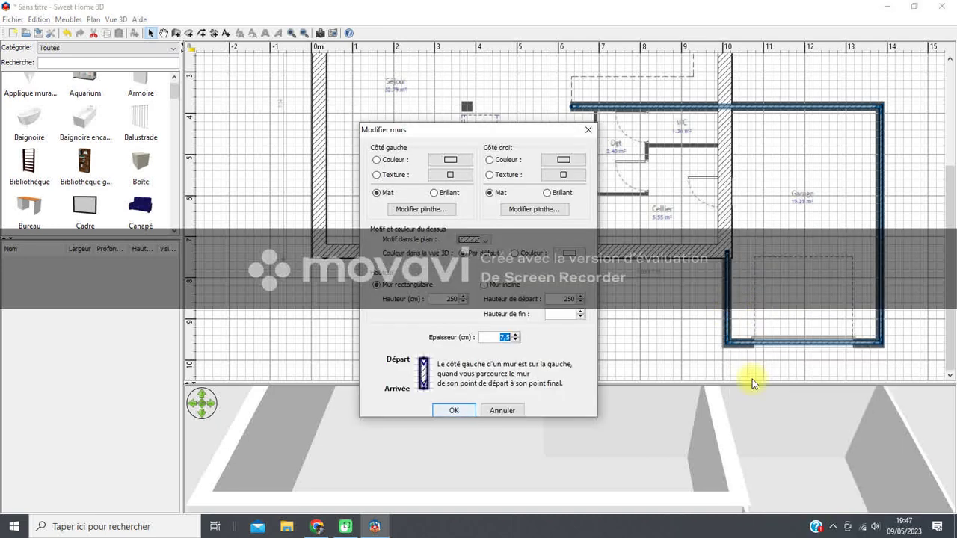
{"action": "type", "text": "22"}
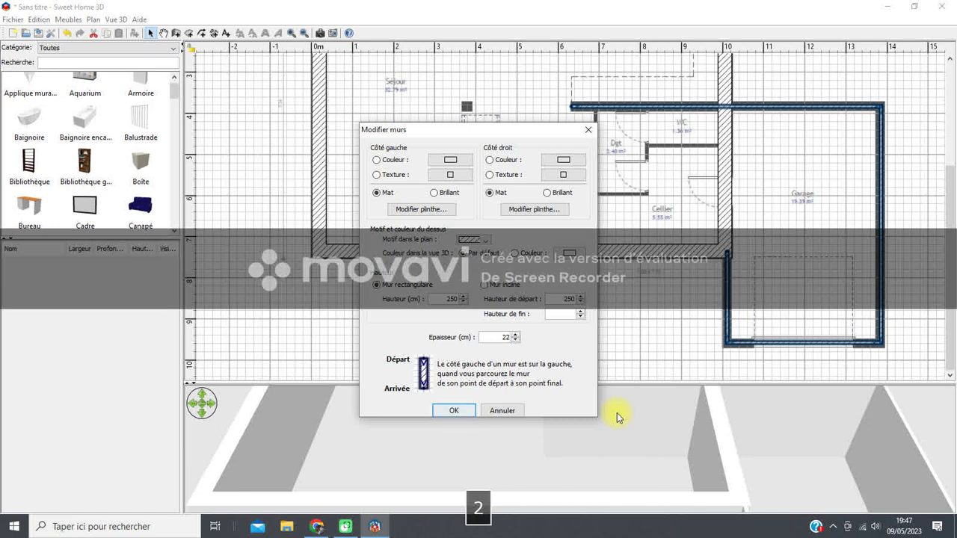
{"action": "left_click", "coordinate": [454, 410]}
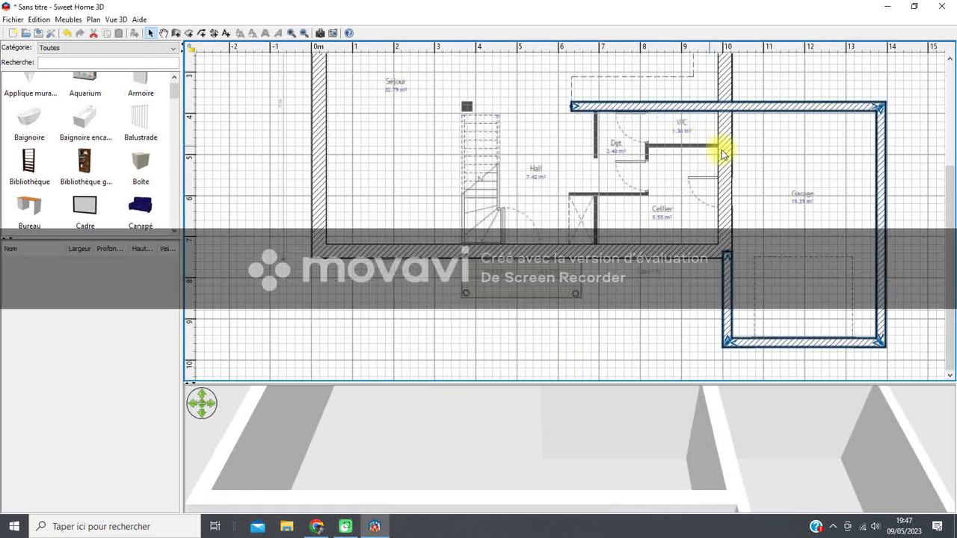
{"action": "left_click", "coordinate": [768, 158]}
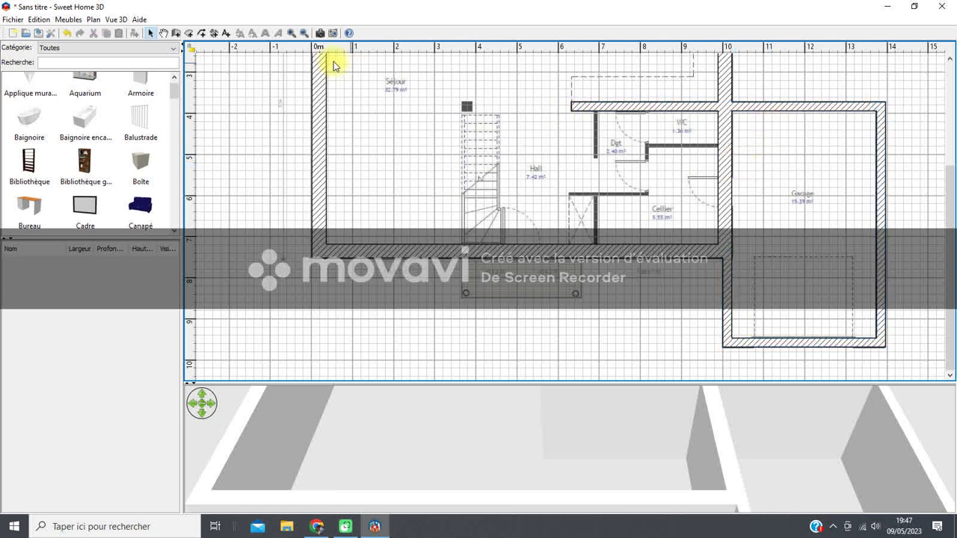
- Nudge the long wall above the WC and garage slightly northward into line with the background plan
{"action": "left_click", "coordinate": [291, 33]}
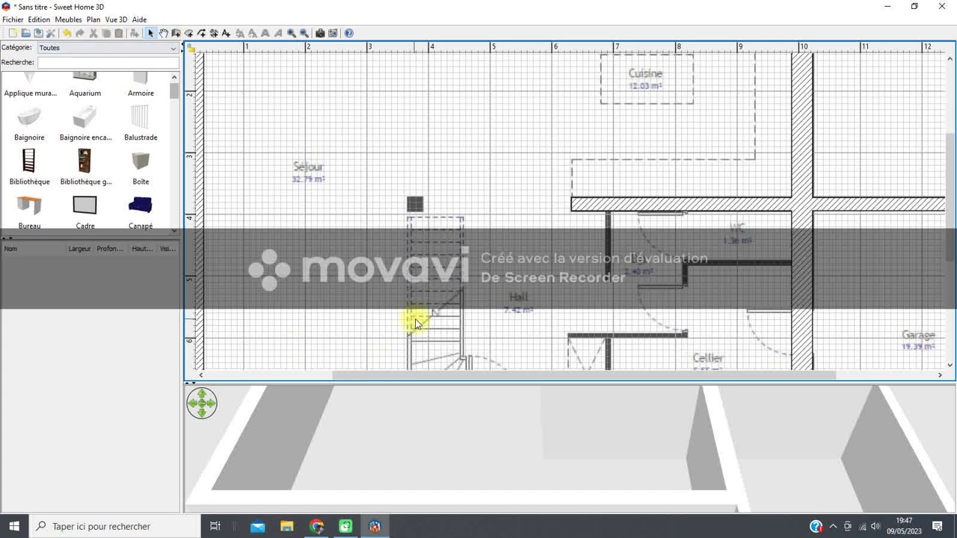
{"action": "left_click_drag", "start_coordinate": [427, 374], "coordinate": [604, 395]}
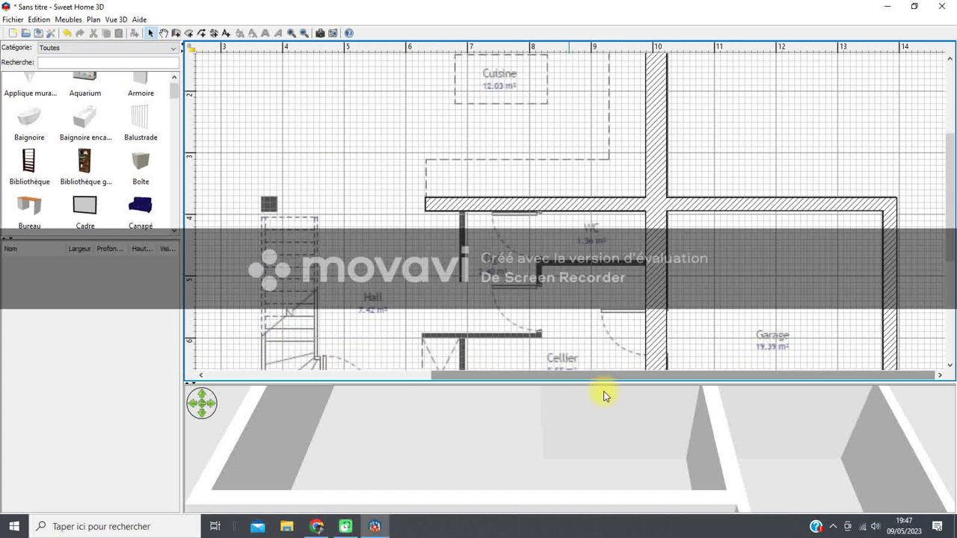
{"action": "left_click", "coordinate": [689, 205]}
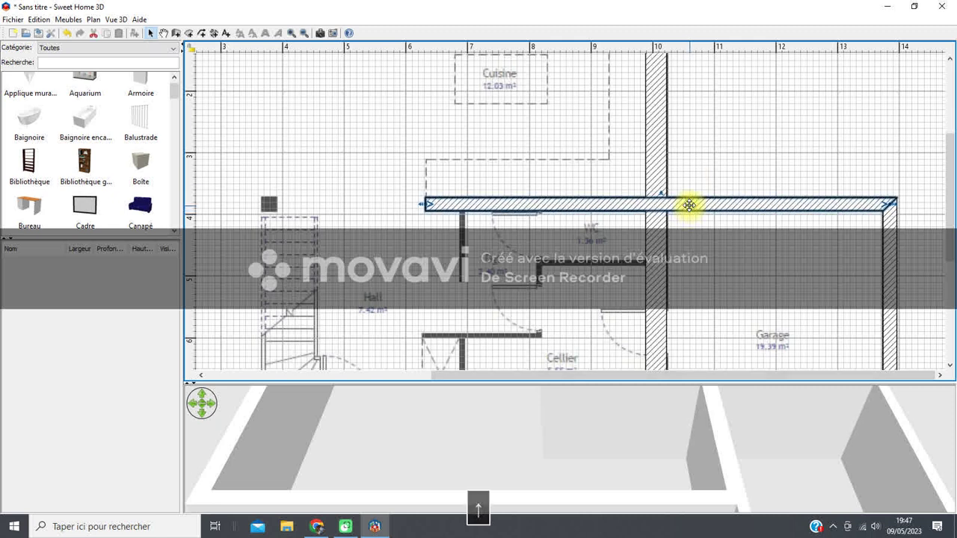
- Nudge the garage's east wall slightly westward to line it up with the background plan
{"action": "left_click", "coordinate": [888, 243]}
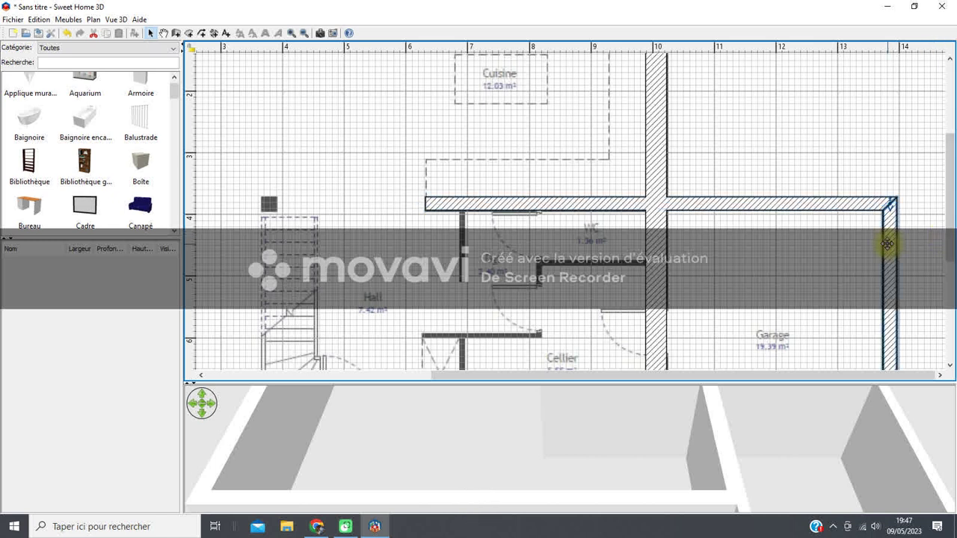
{"action": "key", "text": "Left"}
{"action": "key", "text": "Left"}
{"action": "key", "text": "Left"}
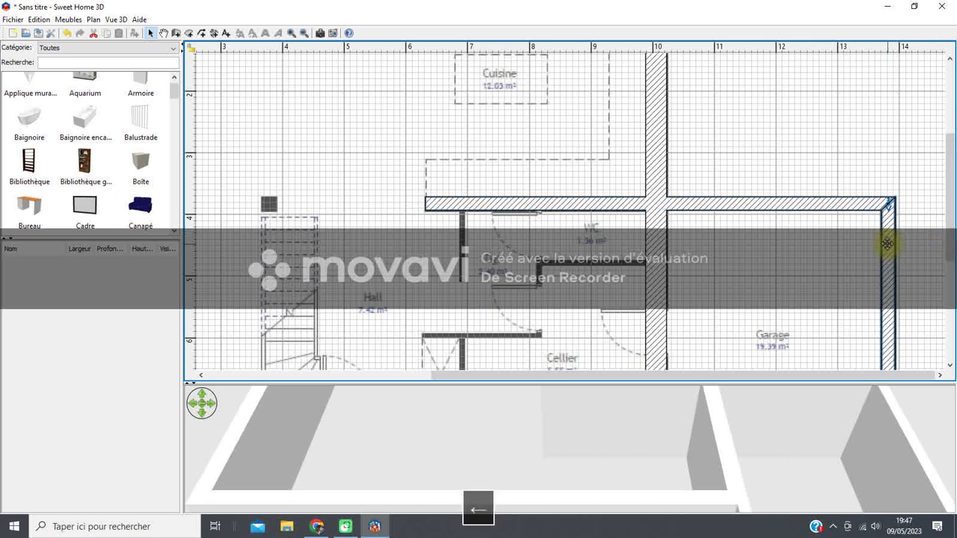
{"action": "key", "text": "Left"}
{"action": "key", "text": "Left"}
{"action": "key", "text": "Left"}
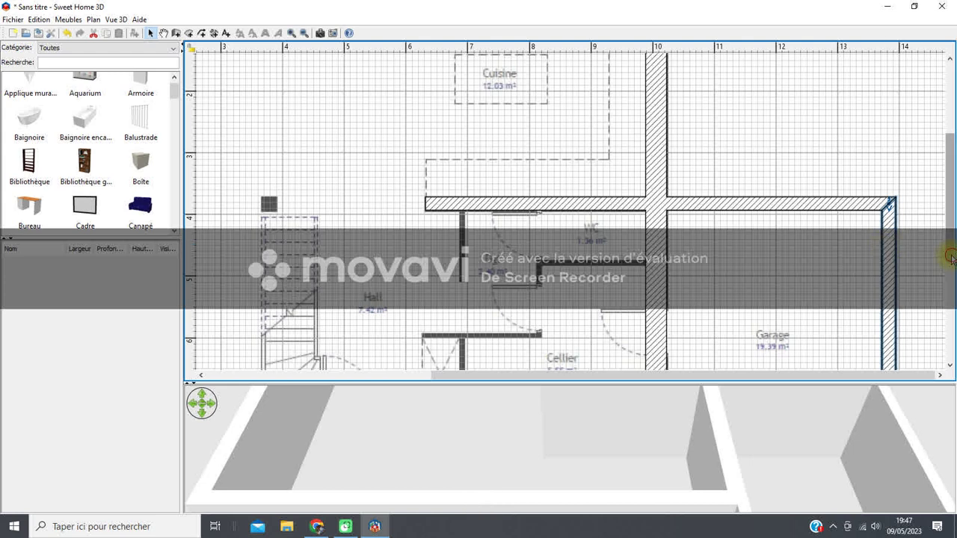
- Fine-tune the position of the garage's south wall so it matches the background plan
{"action": "scroll", "coordinate": [949, 340], "scroll_direction": "down", "scroll_amount": 3}
{"action": "scroll", "coordinate": [950, 340], "scroll_direction": "down", "scroll_amount": 2}
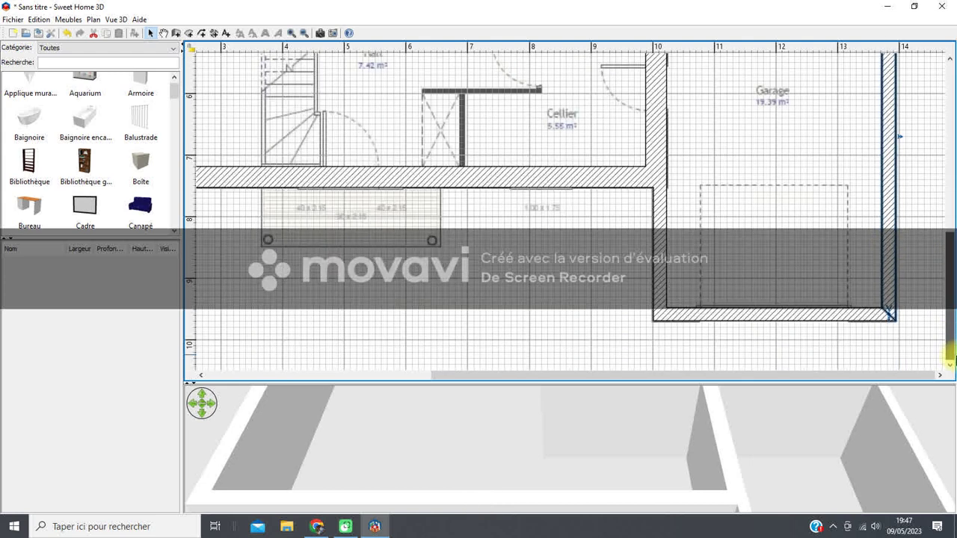
{"action": "left_click", "coordinate": [799, 317]}
{"action": "key", "text": "Down"}
{"action": "key", "text": "Down"}
{"action": "key", "text": "Down"}
{"action": "key", "text": "Down"}
{"action": "key", "text": "Down"}
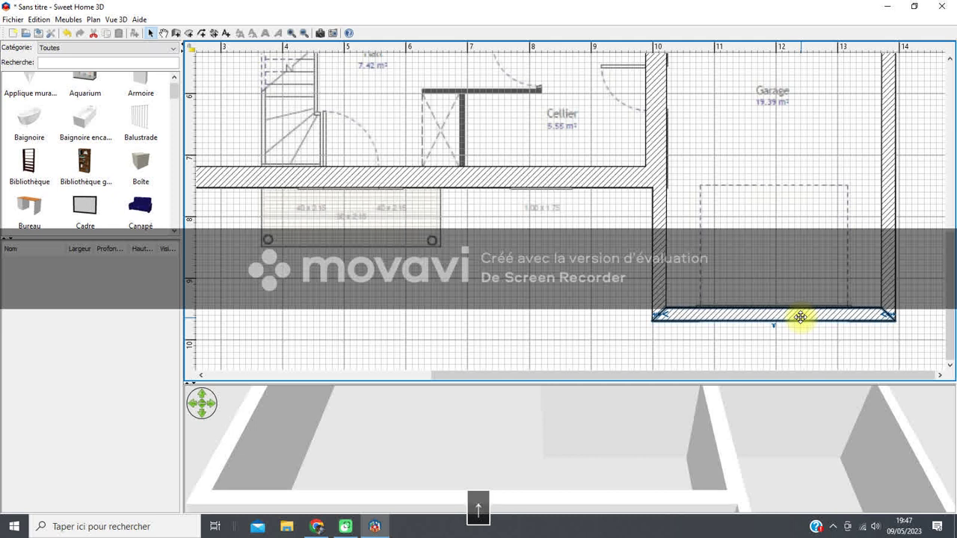
{"action": "key", "text": "Down"}
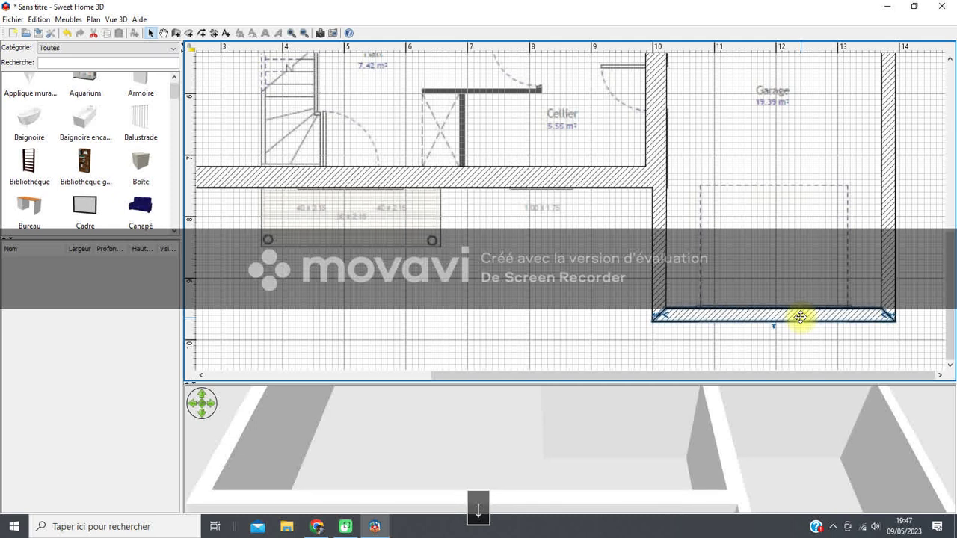
{"action": "left_click", "coordinate": [654, 247]}
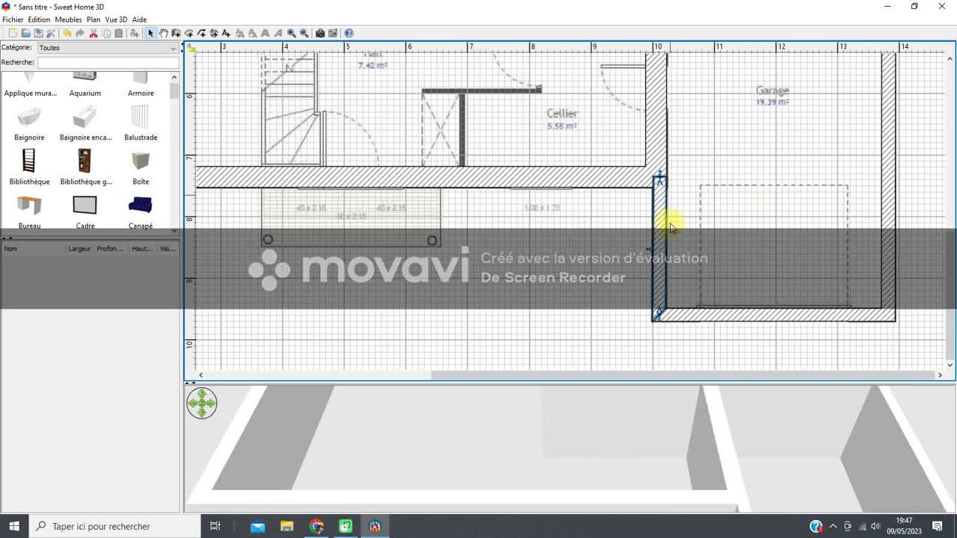
{"action": "left_click", "coordinate": [622, 256]}
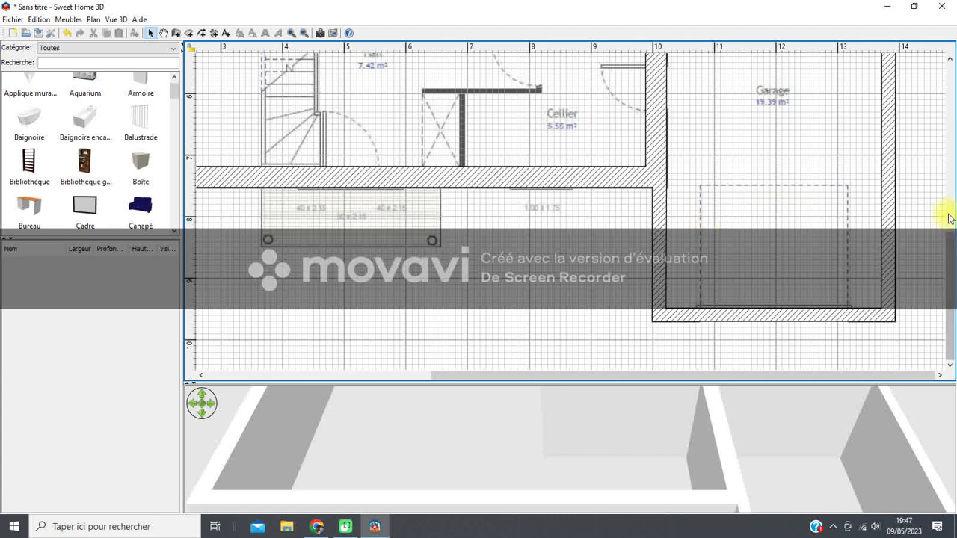
- Trace a straight vertical partition between the Hall and the Dgt/Cellier, from the wall above the Dgt down to the south exterior wall
{"action": "left_click_drag", "start_coordinate": [948, 258], "coordinate": [943, 200]}
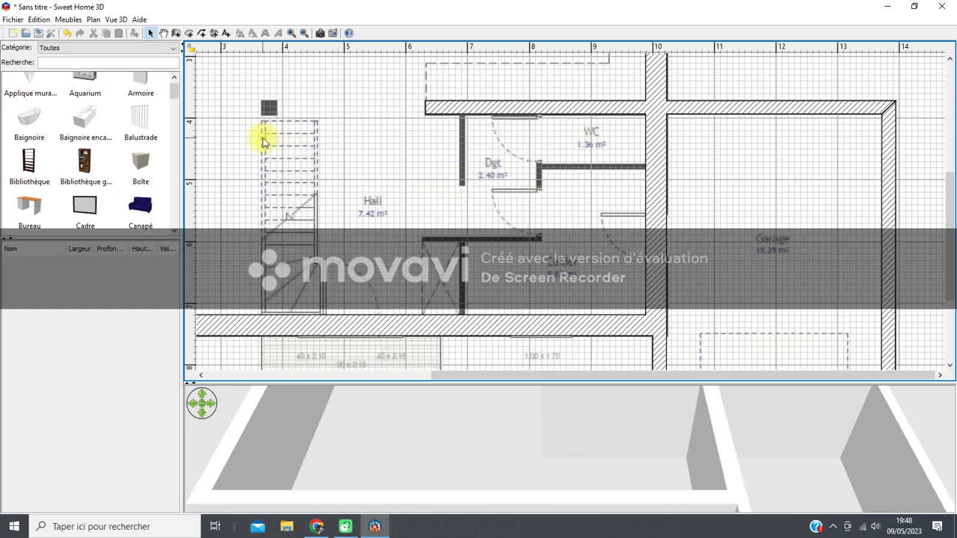
{"action": "left_click", "coordinate": [175, 33]}
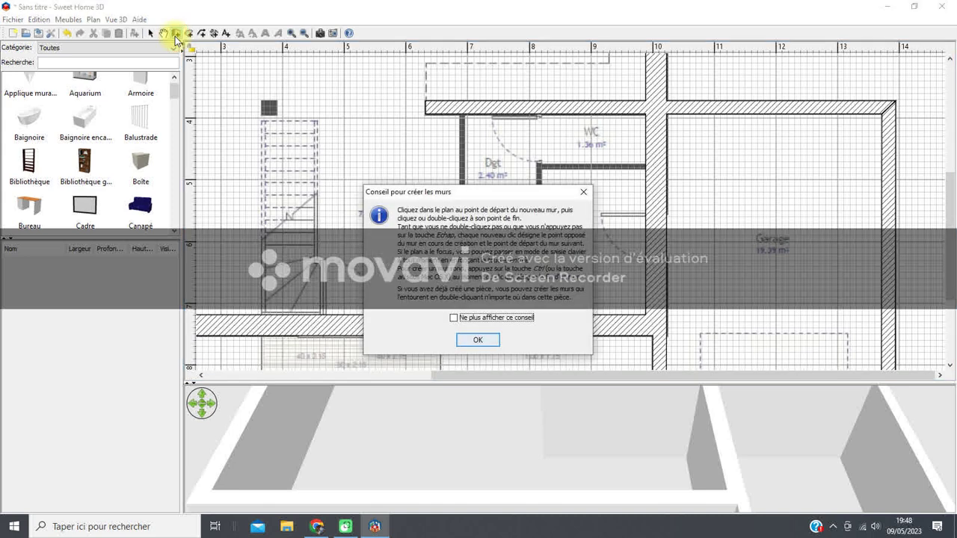
{"action": "left_click", "coordinate": [481, 339]}
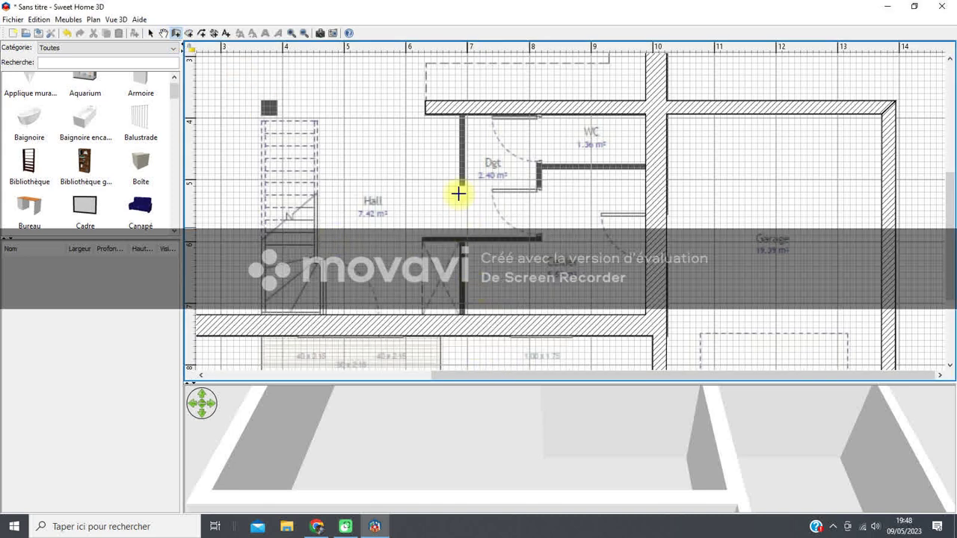
{"action": "left_click", "coordinate": [462, 113]}
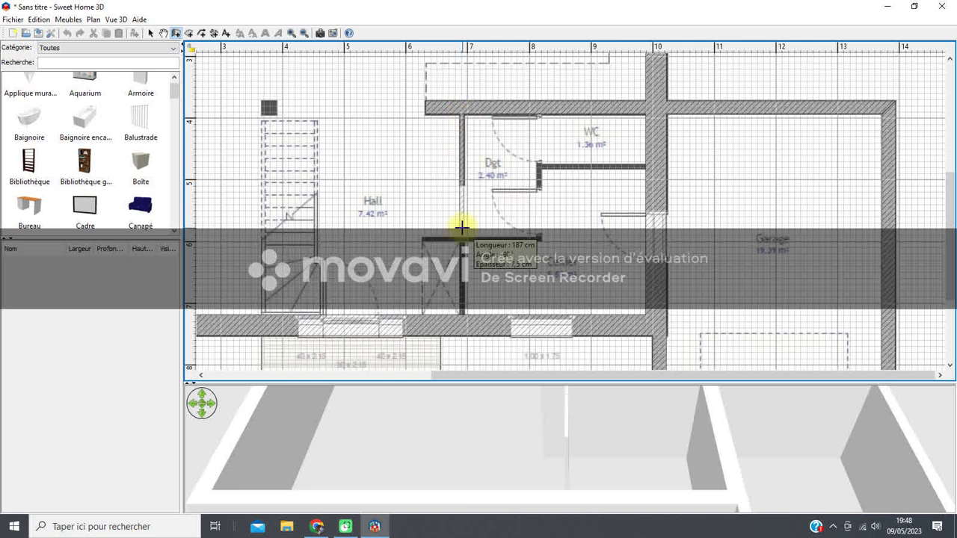
{"action": "double_click", "coordinate": [463, 314]}
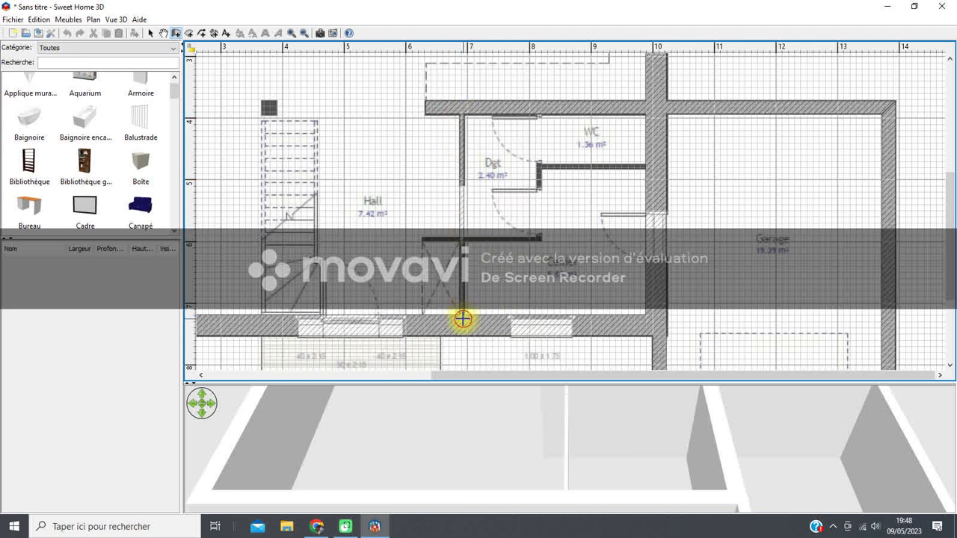
{"action": "left_click", "coordinate": [464, 317]}
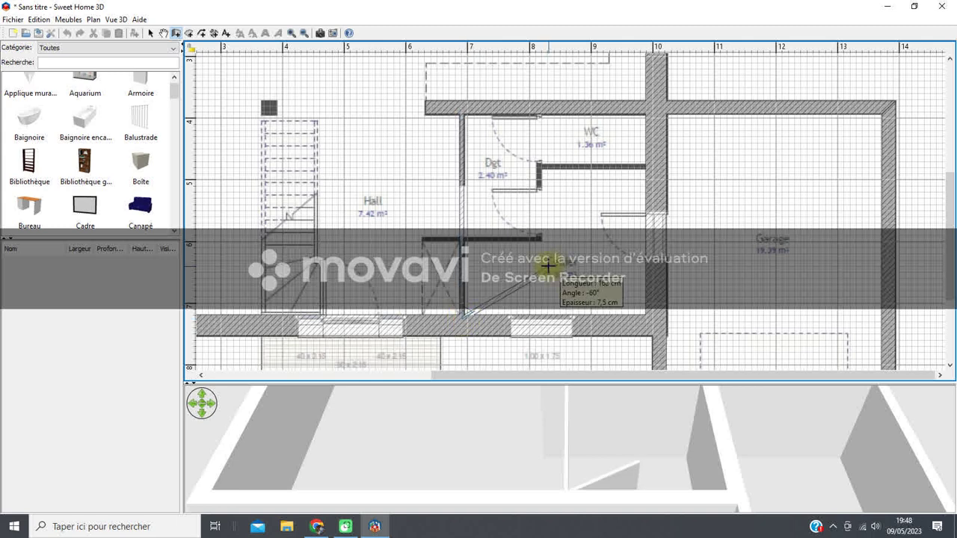
{"action": "key", "text": "Escape"}
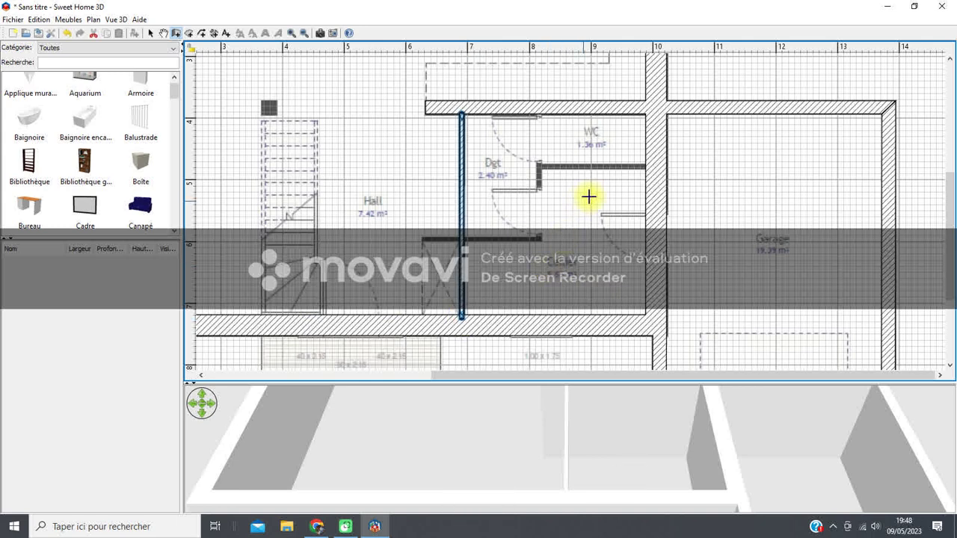
- Trace the horizontal partition between the WC and the Cellier, about 175 cm long, from the garage wall west to the Dgt
{"action": "left_click", "coordinate": [647, 167]}
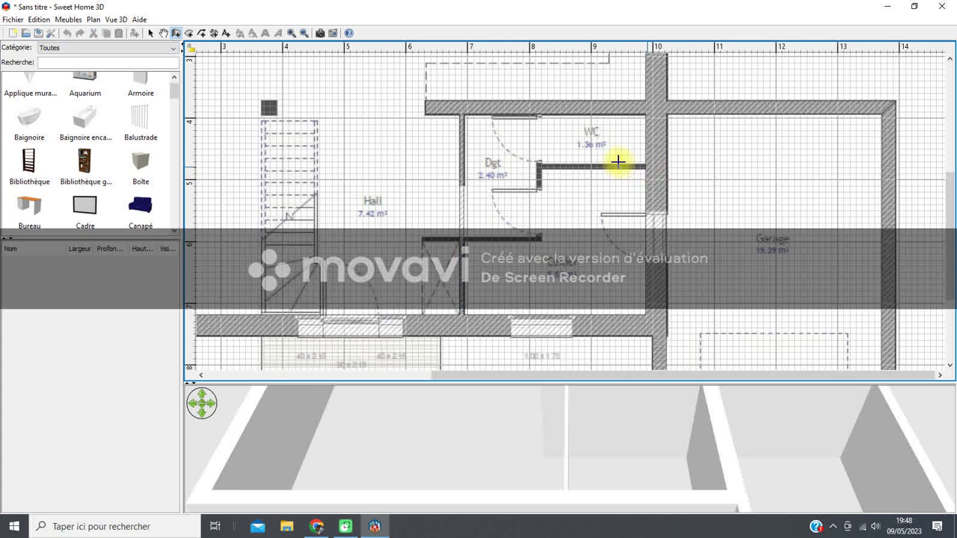
{"action": "left_click", "coordinate": [538, 163]}
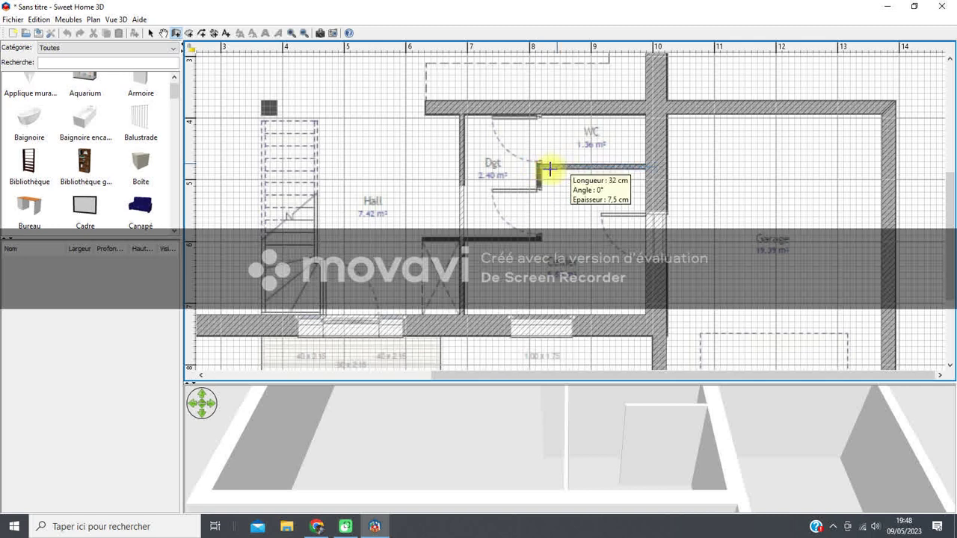
{"action": "key", "text": "Escape"}
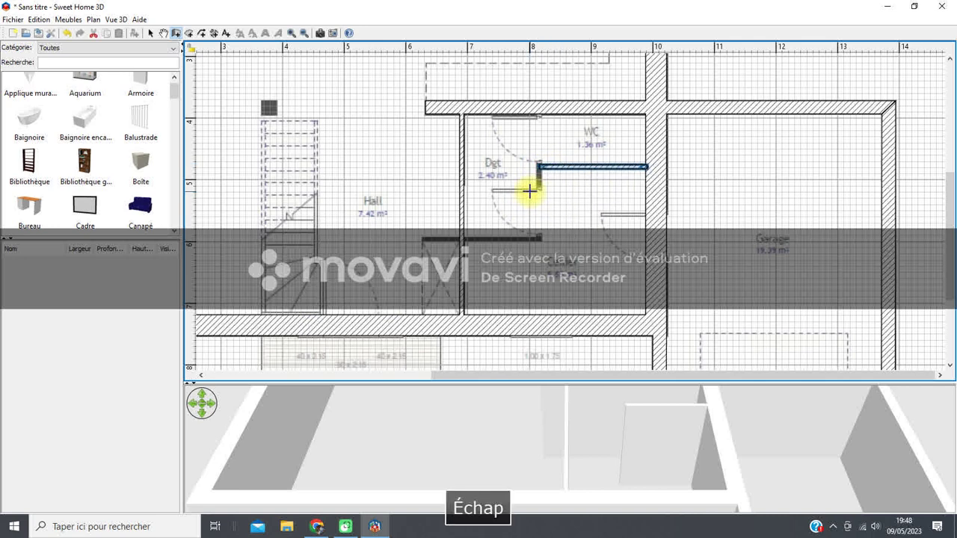
- Trace the vertical partition on the Dgt's east side, from the Cellier's inner corner up to the wall above the WC
{"action": "left_click", "coordinate": [538, 237]}
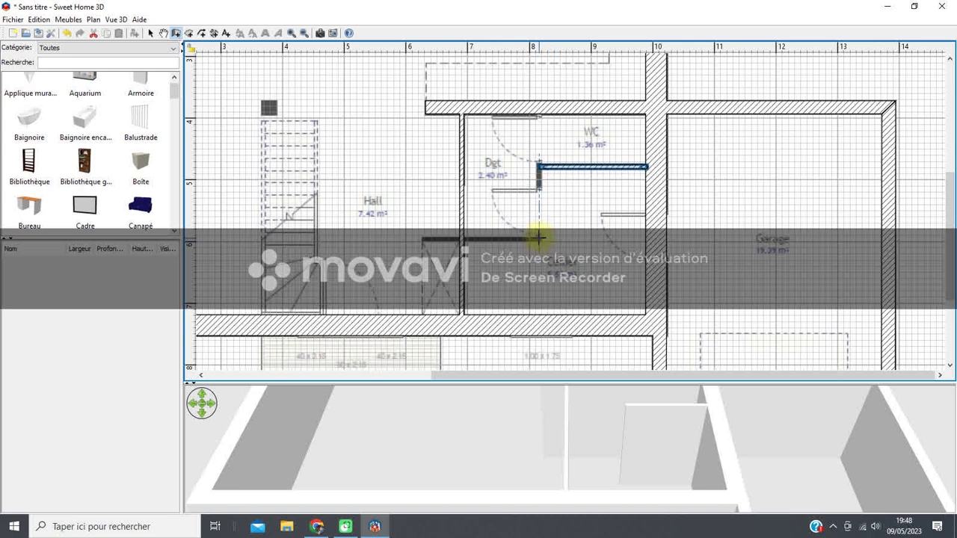
{"action": "double_click", "coordinate": [538, 238]}
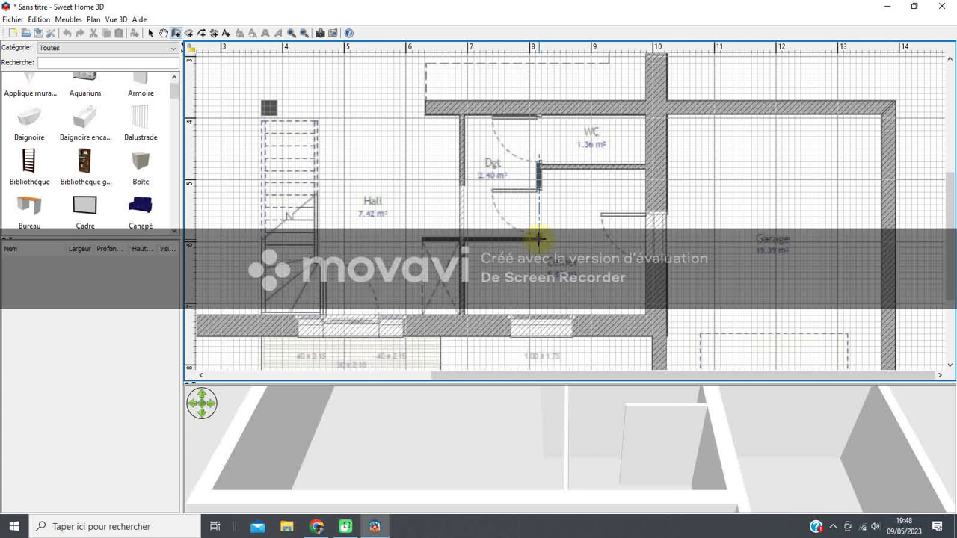
{"action": "left_click", "coordinate": [538, 239]}
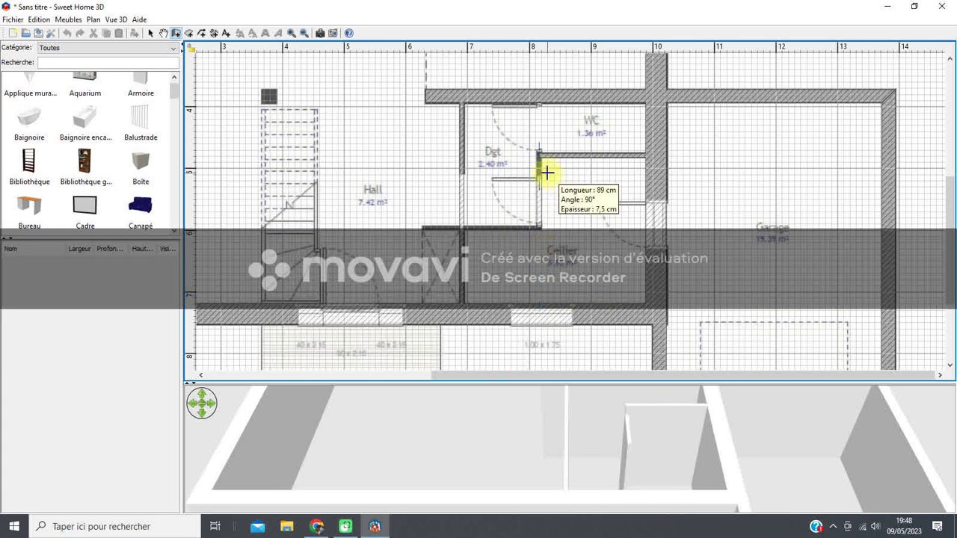
{"action": "double_click", "coordinate": [538, 97]}
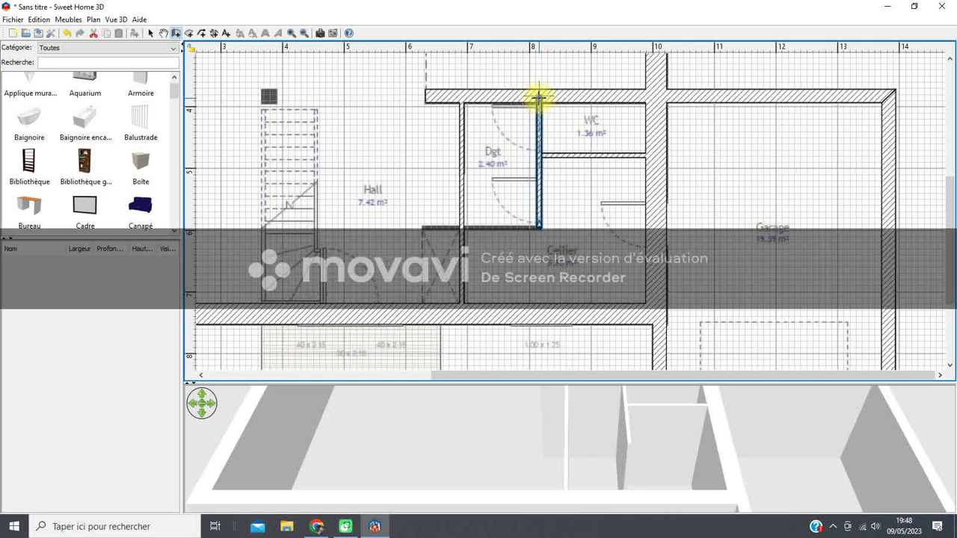
- Trace the horizontal partition between the Dgt and Cellier, about 184 cm long, from the Dgt's southeast corner west to the closet's far edge
{"action": "left_click", "coordinate": [539, 227]}
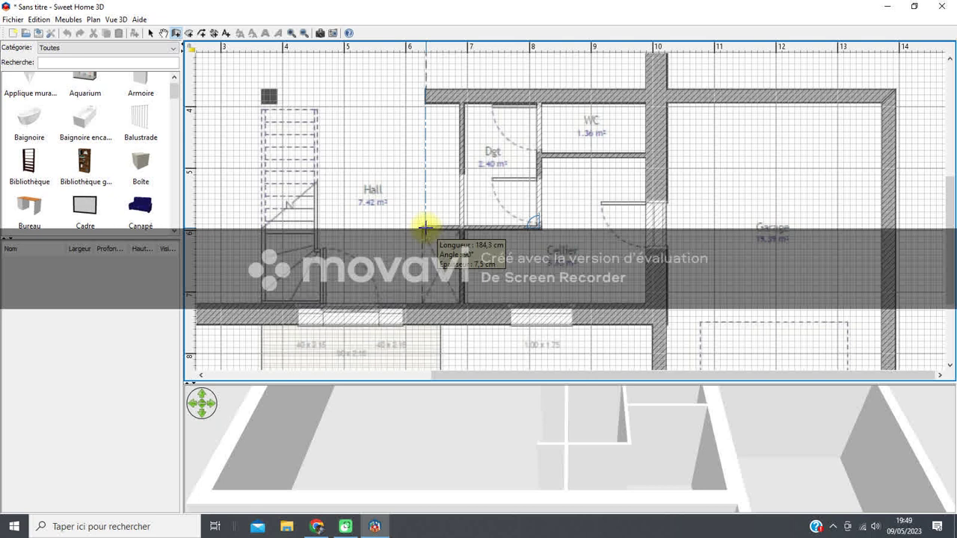
{"action": "double_click", "coordinate": [425, 226]}
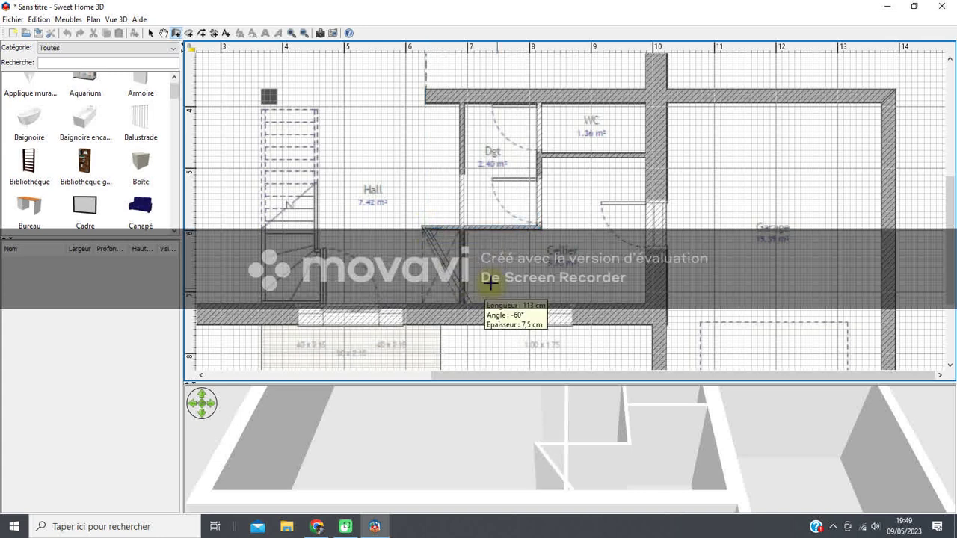
{"action": "key", "text": "Escape"}
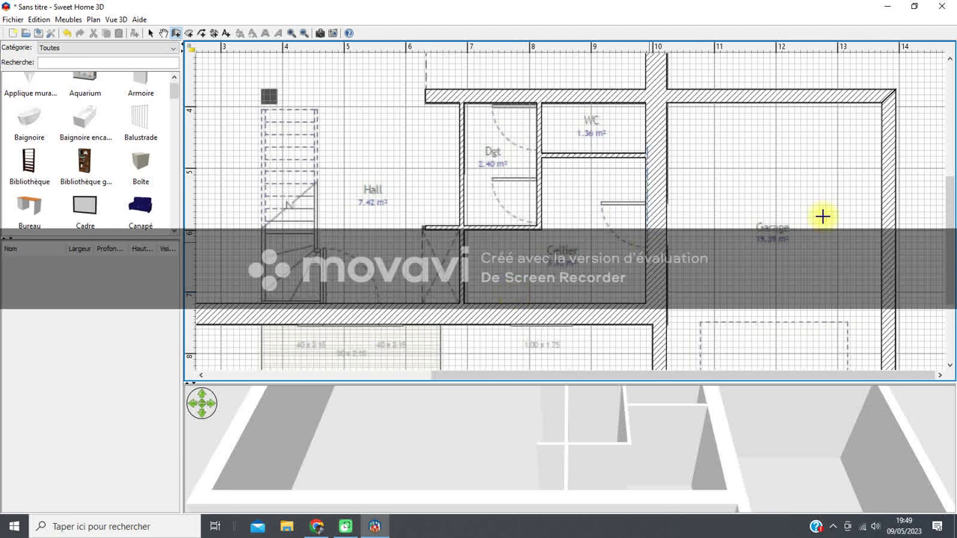
- Begin saving the home as a new file in the Technologie folder inside Documents > DEVOIRS
{"action": "left_click_drag", "start_coordinate": [952, 256], "coordinate": [952, 186]}
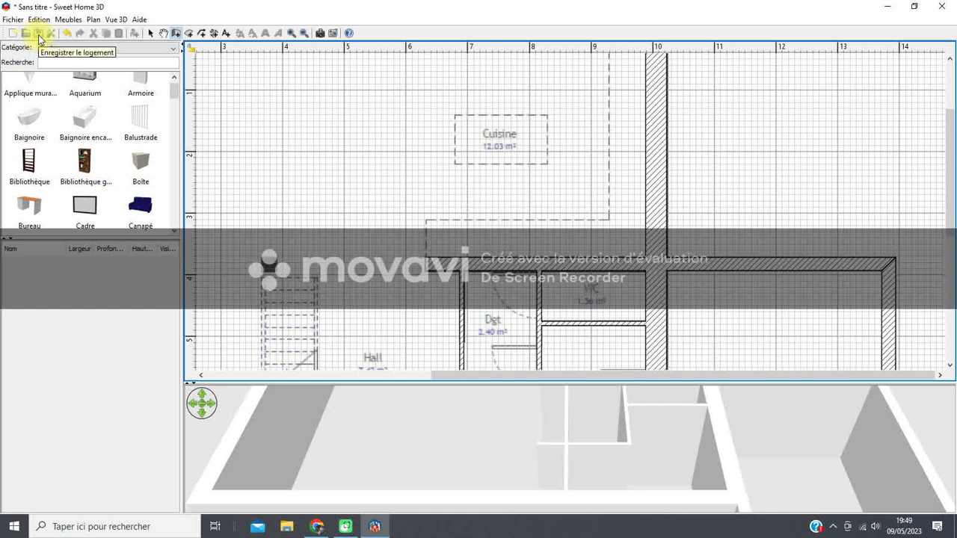
{"action": "left_click", "coordinate": [10, 20]}
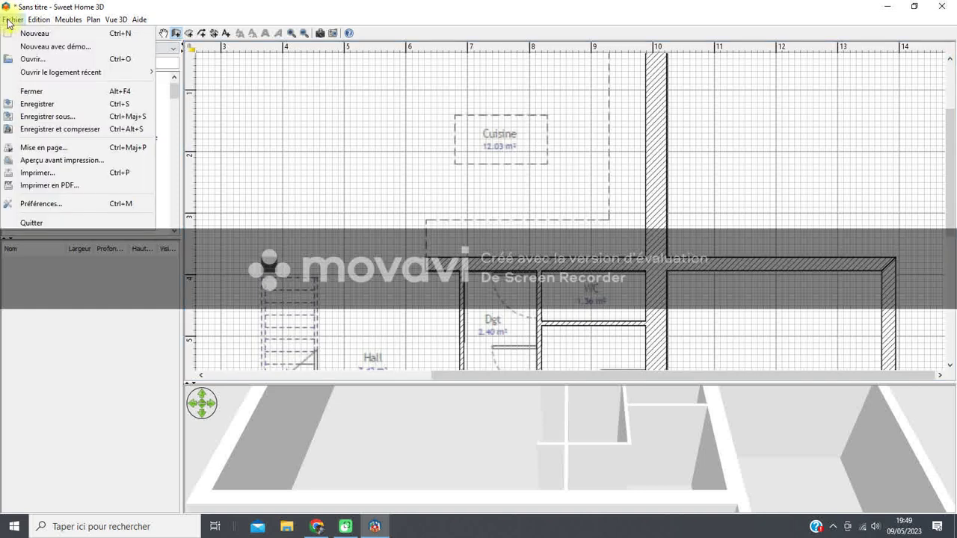
{"action": "left_click", "coordinate": [23, 119]}
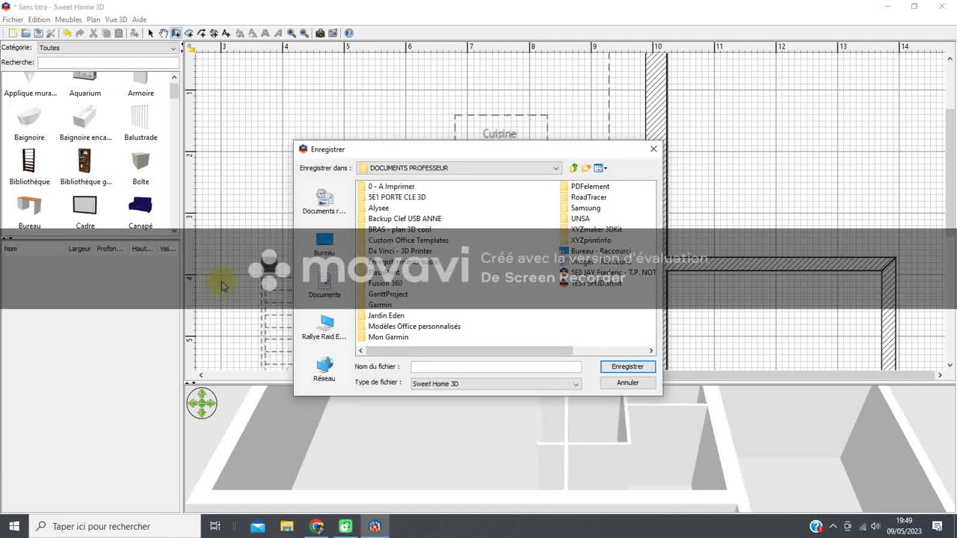
{"action": "left_click", "coordinate": [326, 287]}
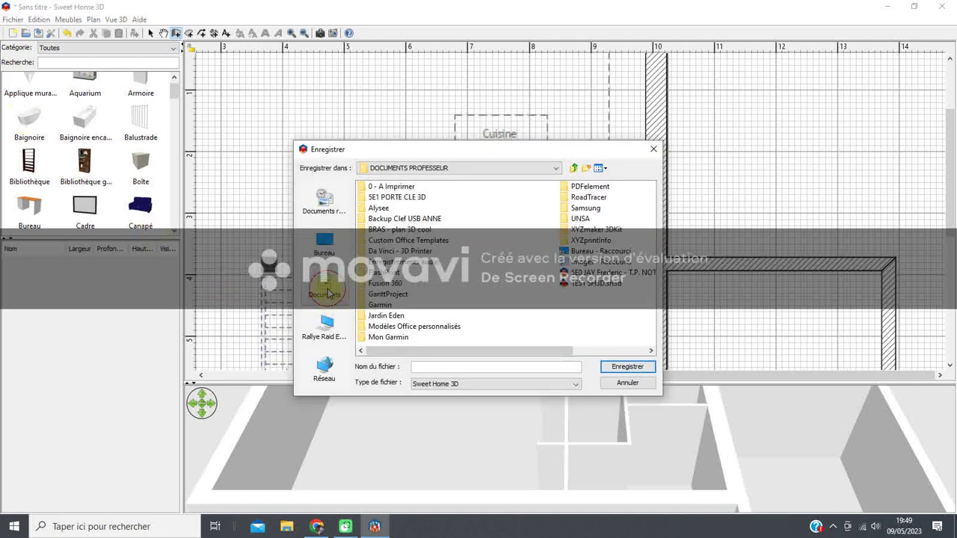
{"action": "left_click", "coordinate": [328, 289]}
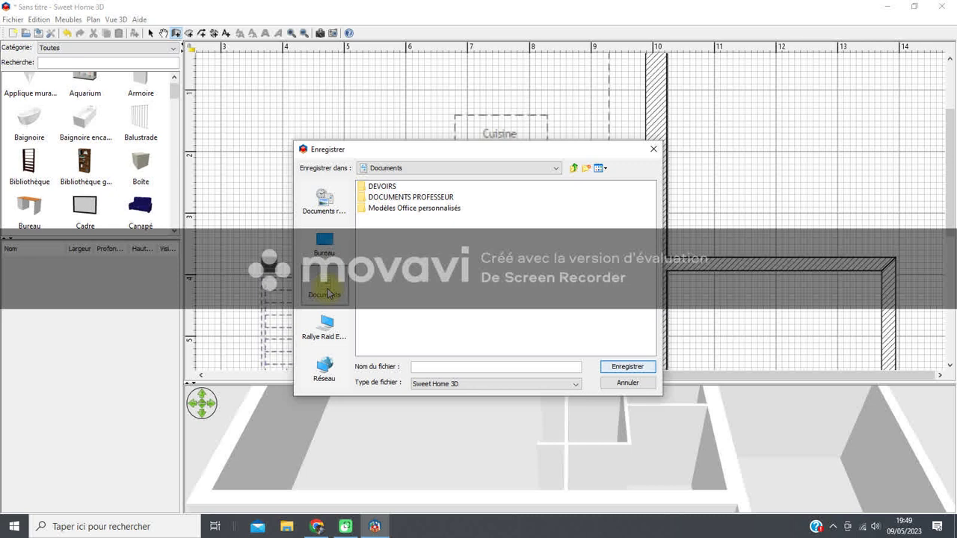
{"action": "left_click", "coordinate": [382, 186]}
{"action": "left_click", "coordinate": [382, 245]}
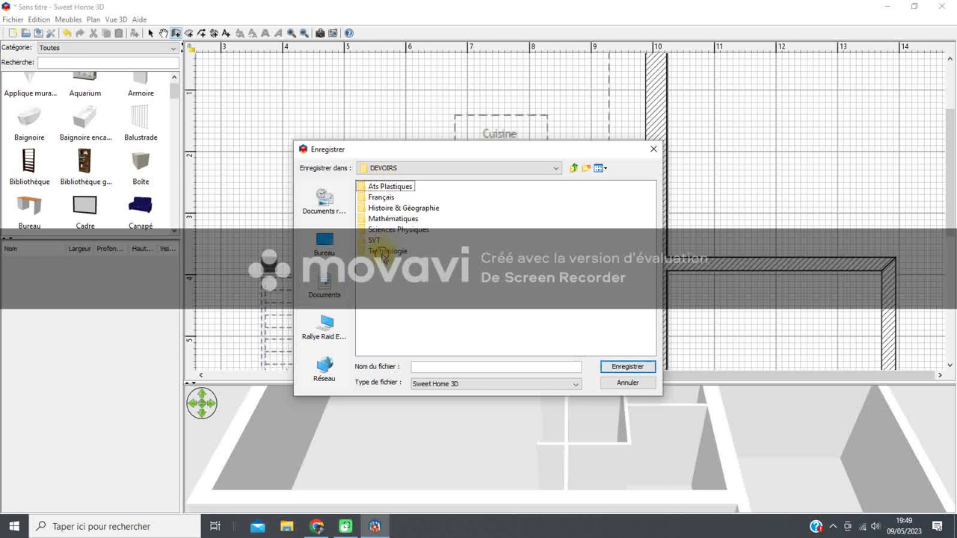
{"action": "double_click", "coordinate": [380, 251]}
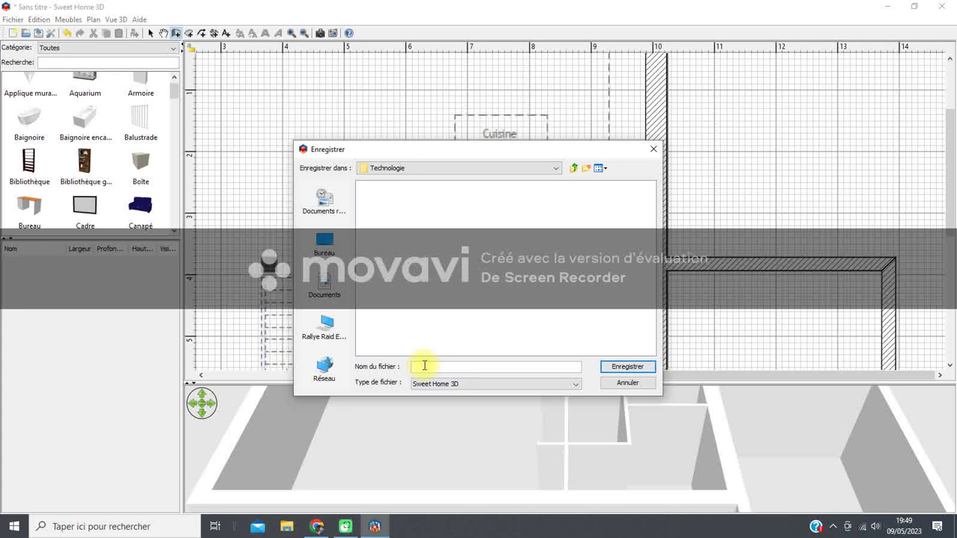
{"action": "left_click", "coordinate": [424, 366]}
- Switch to Chrome, check the assignment reference in the PRONOTE homework entry, and return to the Sweet Home 3D save dialog
{"action": "key", "text": "alt+Tab"}
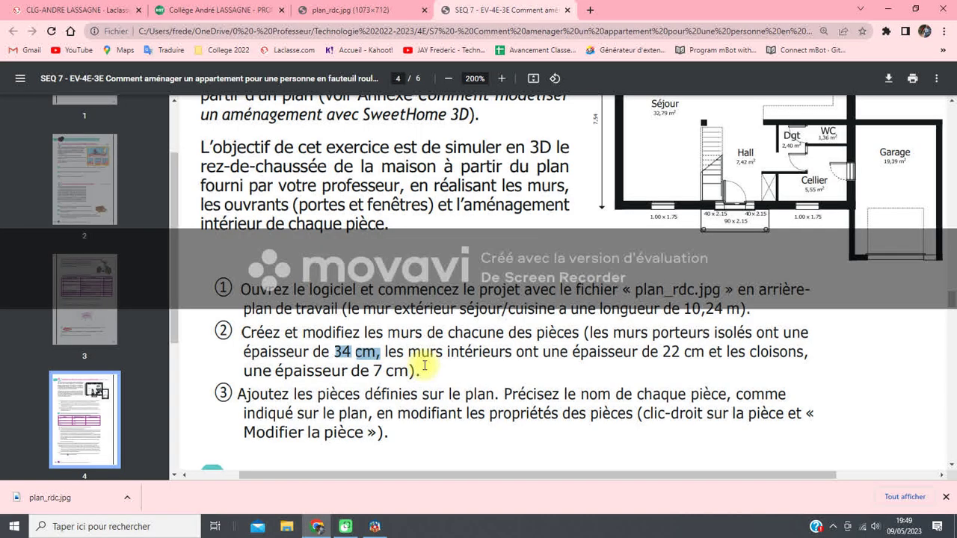
{"action": "left_click", "coordinate": [231, 11]}
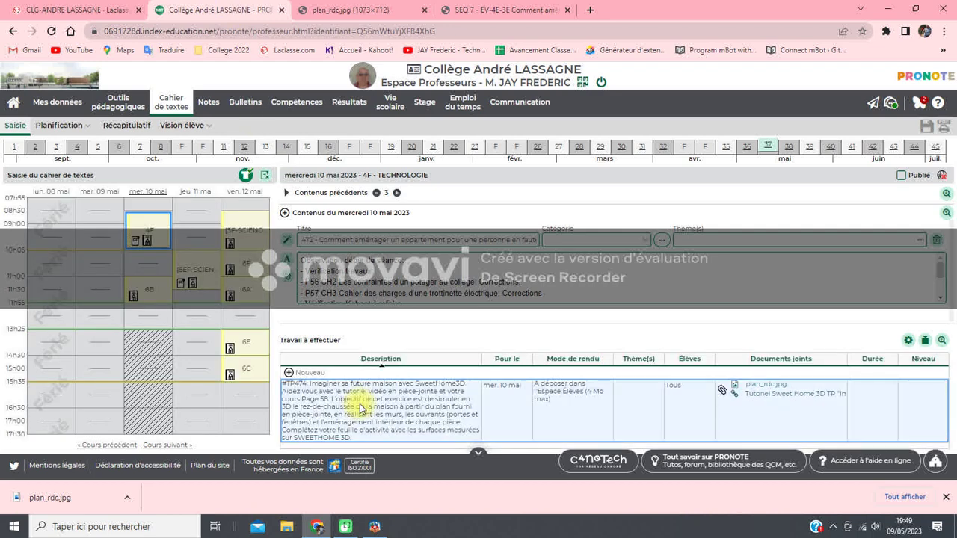
{"action": "key", "text": "alt+Tab"}
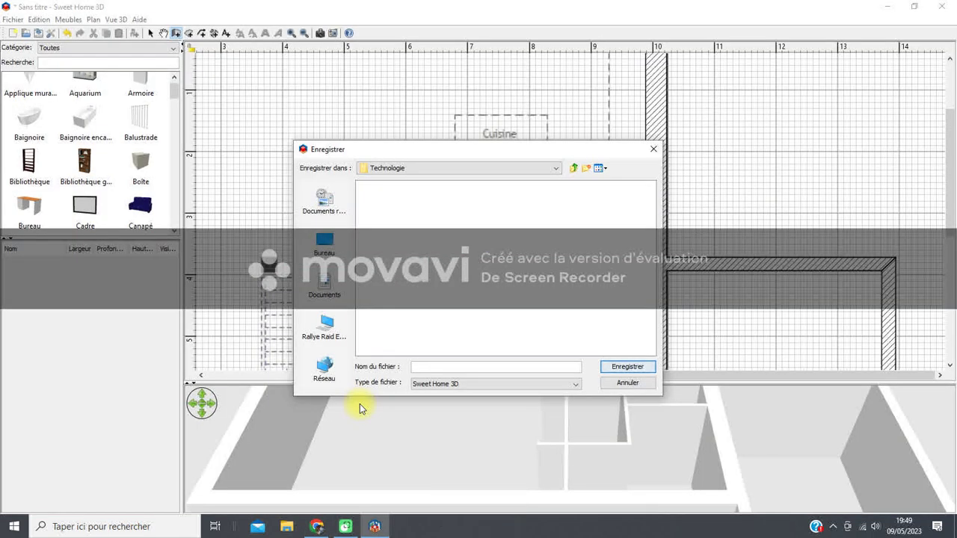
- Name the file TP474 Sweet Home 3D and save it in the Technologie folder
{"action": "type", "text": "TP474 Sweet"}
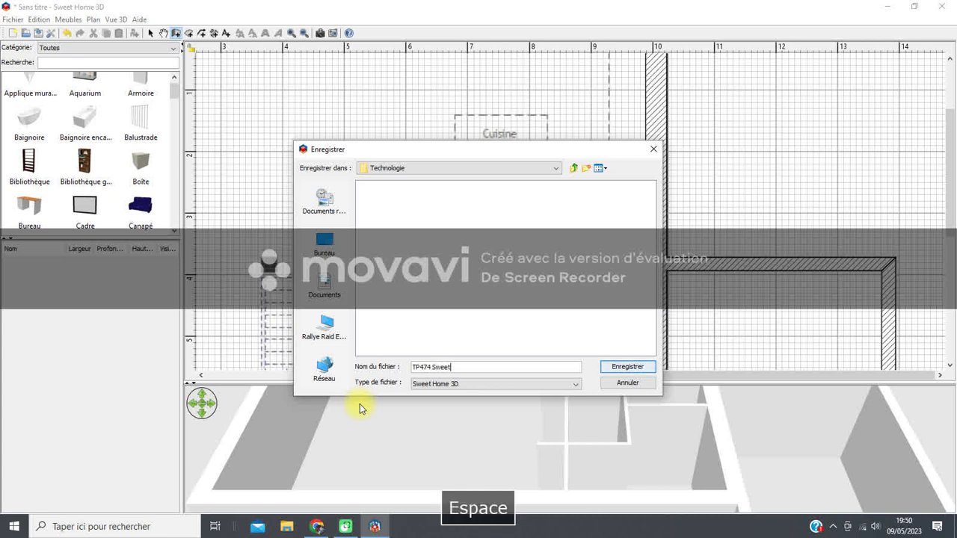
{"action": "type", "text": " Home 3D"}
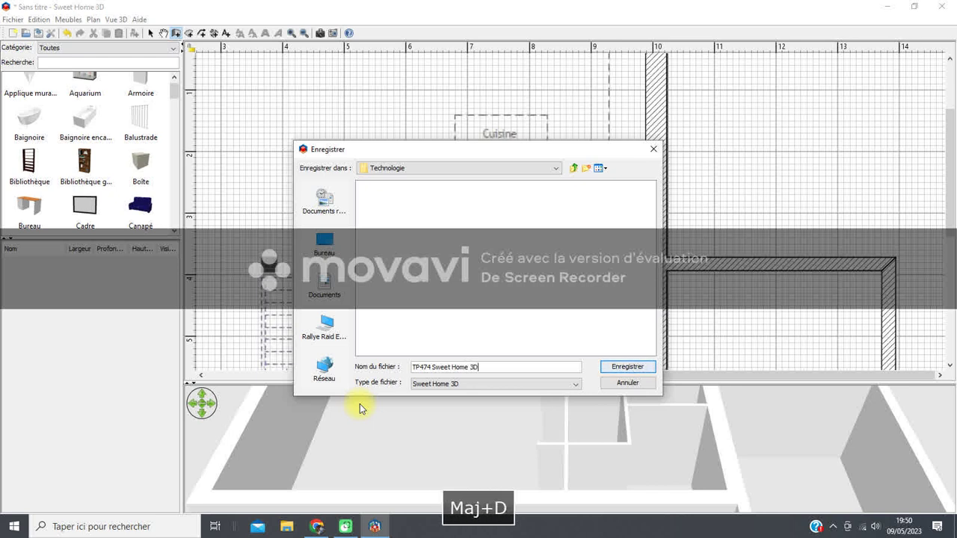
{"action": "left_click", "coordinate": [628, 367]}
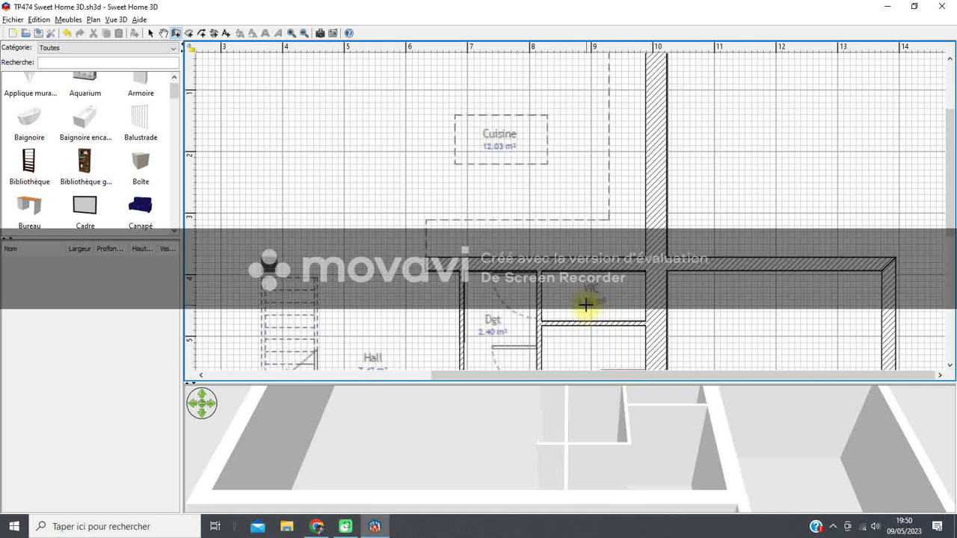
- Check the thickness of the partition wall between the WC and the Cellier in its properties, leaving without changes
{"action": "left_click", "coordinate": [953, 204]}
{"action": "left_click_drag", "start_coordinate": [951, 204], "coordinate": [949, 281]}
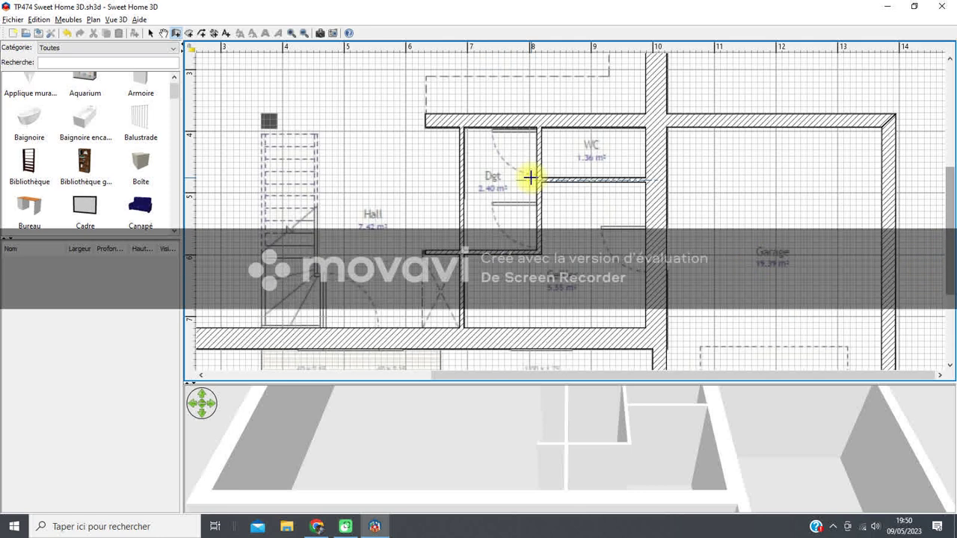
{"action": "left_click", "coordinate": [151, 33]}
{"action": "left_click", "coordinate": [551, 182]}
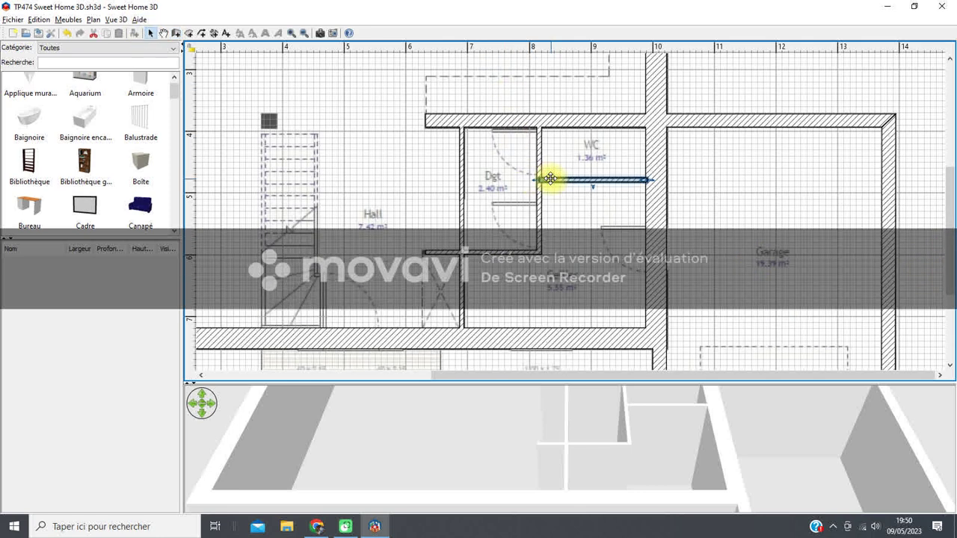
{"action": "right_click", "coordinate": [551, 181]}
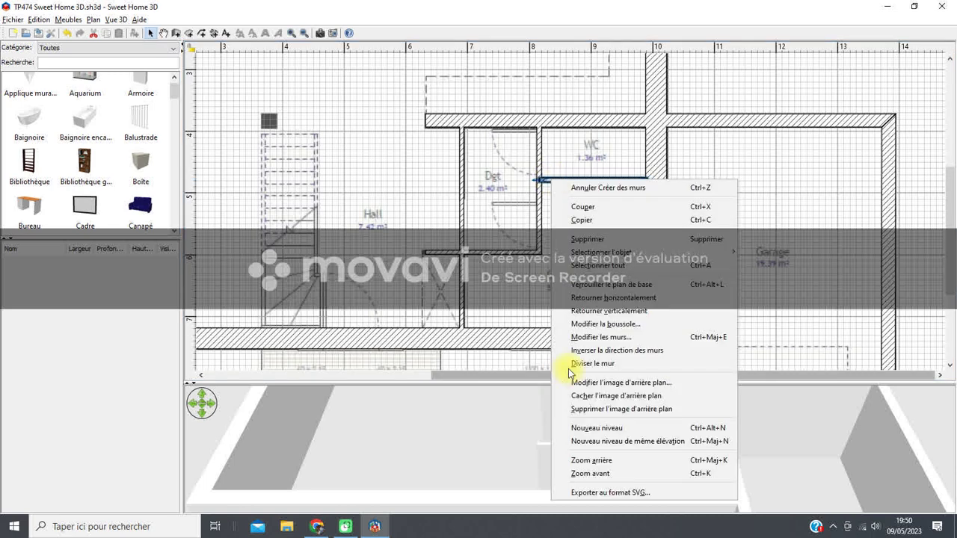
{"action": "left_click", "coordinate": [587, 337]}
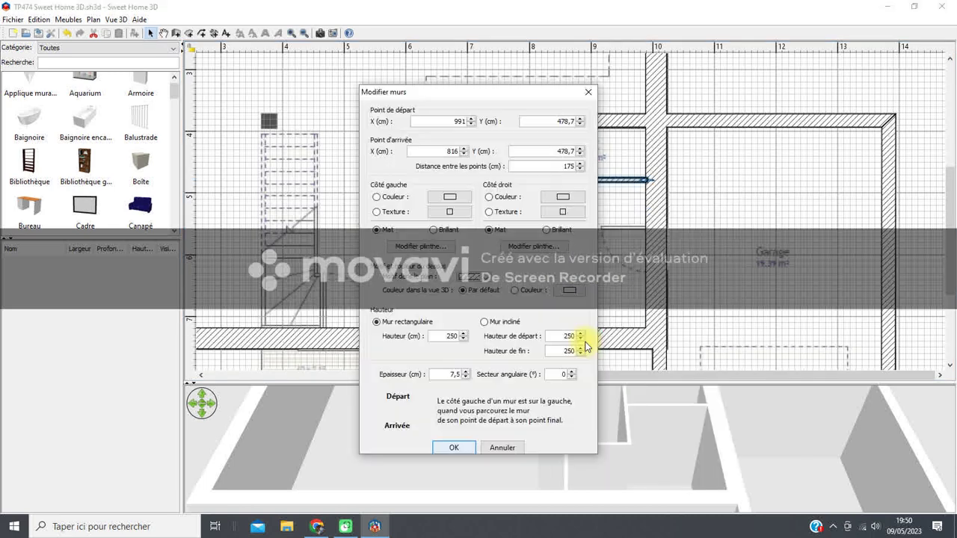
{"action": "left_click", "coordinate": [451, 375]}
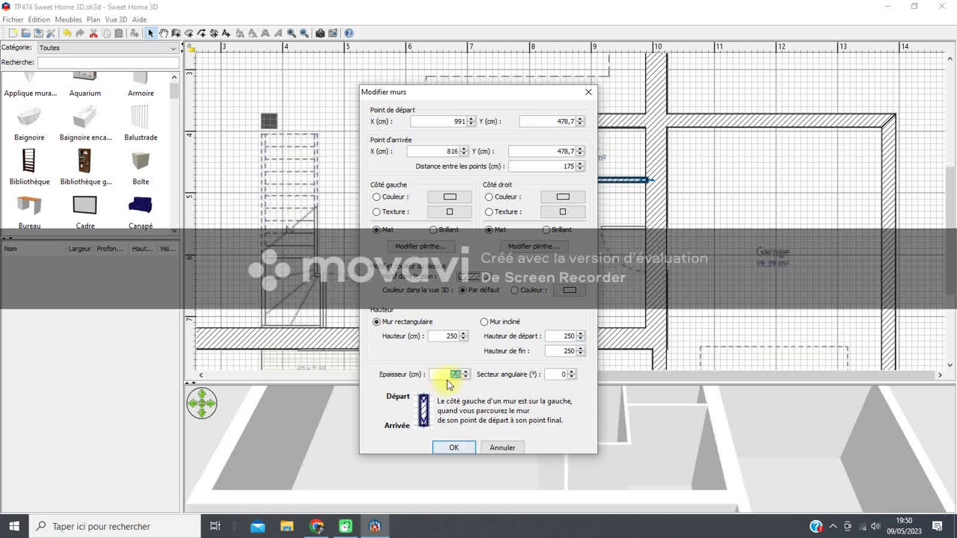
{"action": "left_click", "coordinate": [500, 448]}
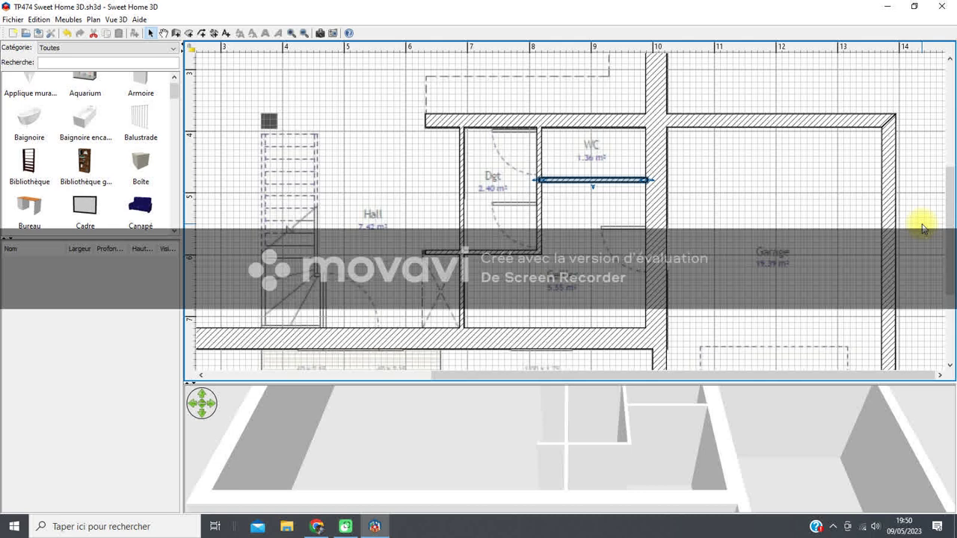
- Create a room filling the enclosed WC area and name it WC
{"action": "left_click_drag", "start_coordinate": [943, 195], "coordinate": [952, 166]}
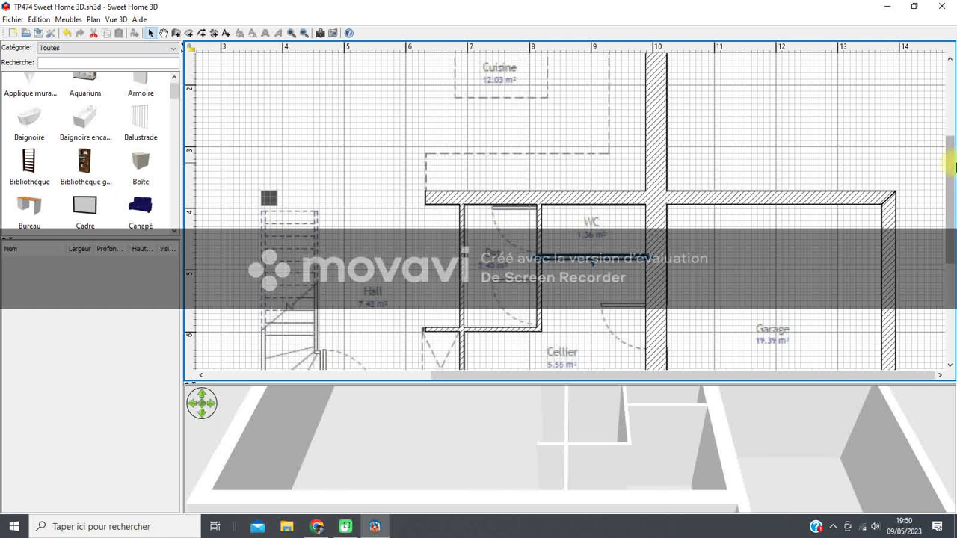
{"action": "left_click", "coordinate": [188, 35]}
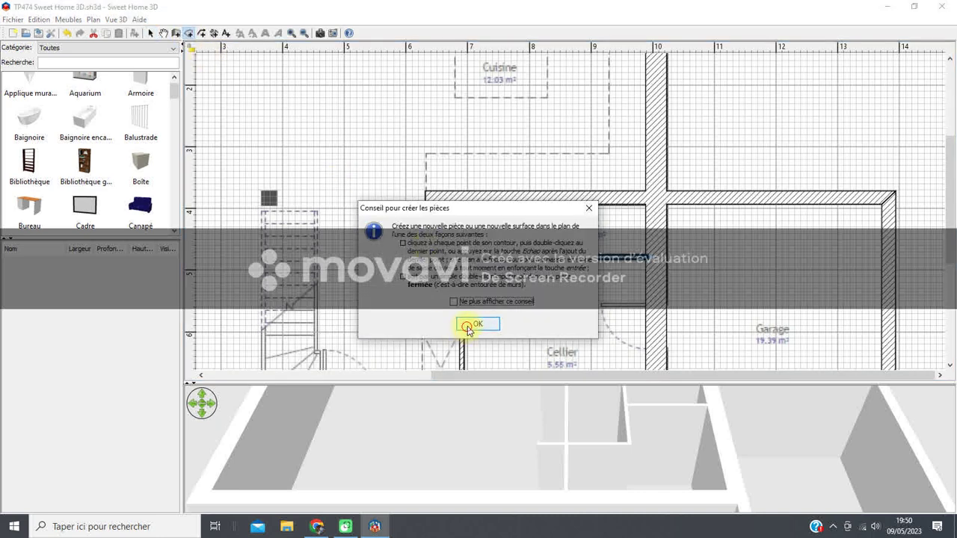
{"action": "left_click", "coordinate": [478, 324]}
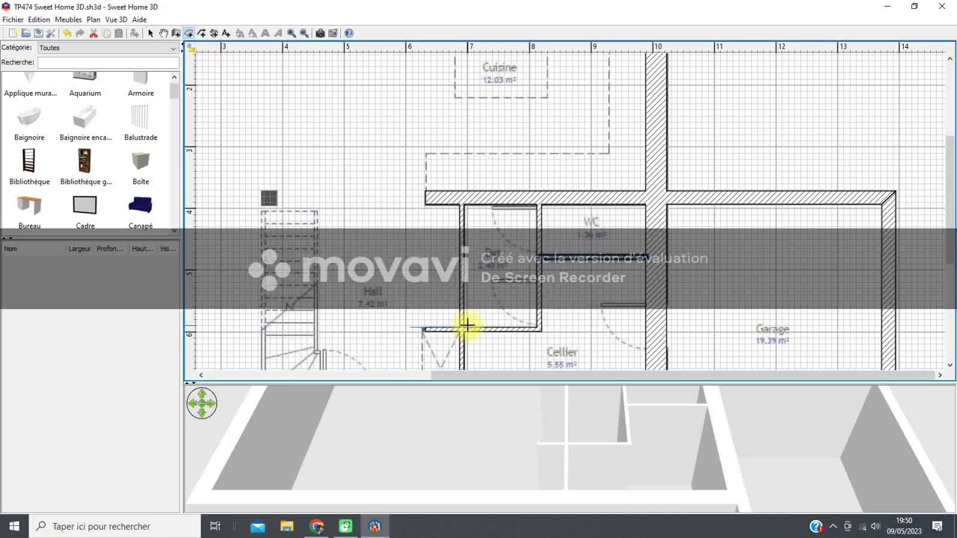
{"action": "double_click", "coordinate": [556, 228]}
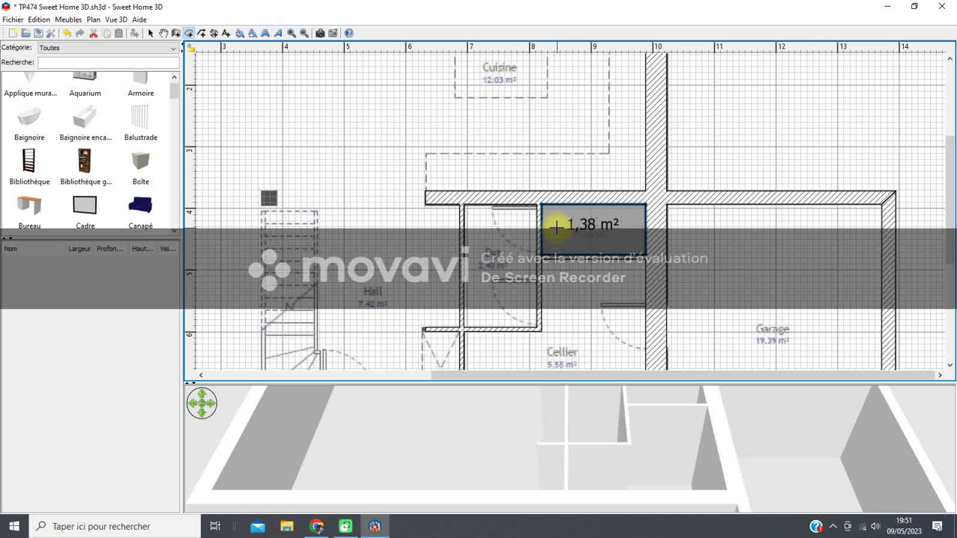
{"action": "right_click", "coordinate": [557, 227]}
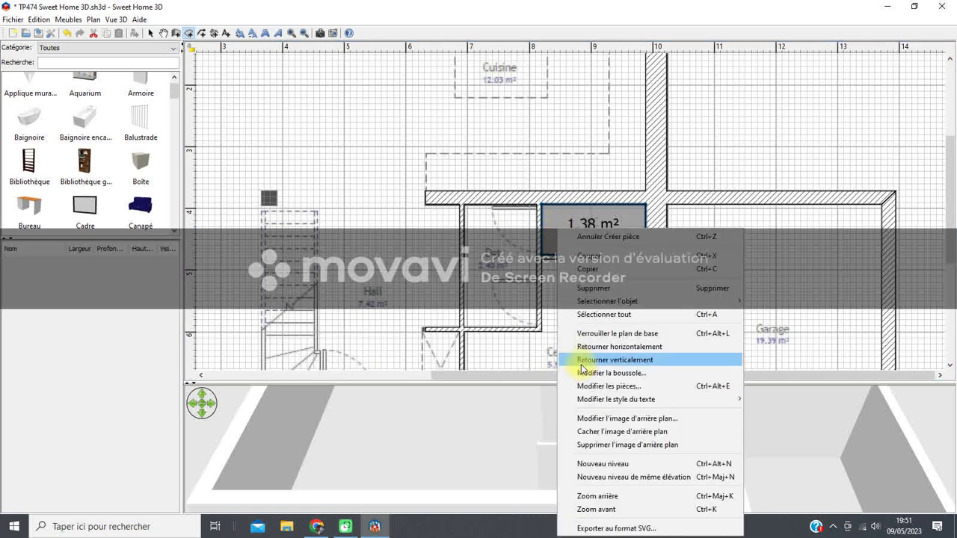
{"action": "left_click", "coordinate": [586, 387]}
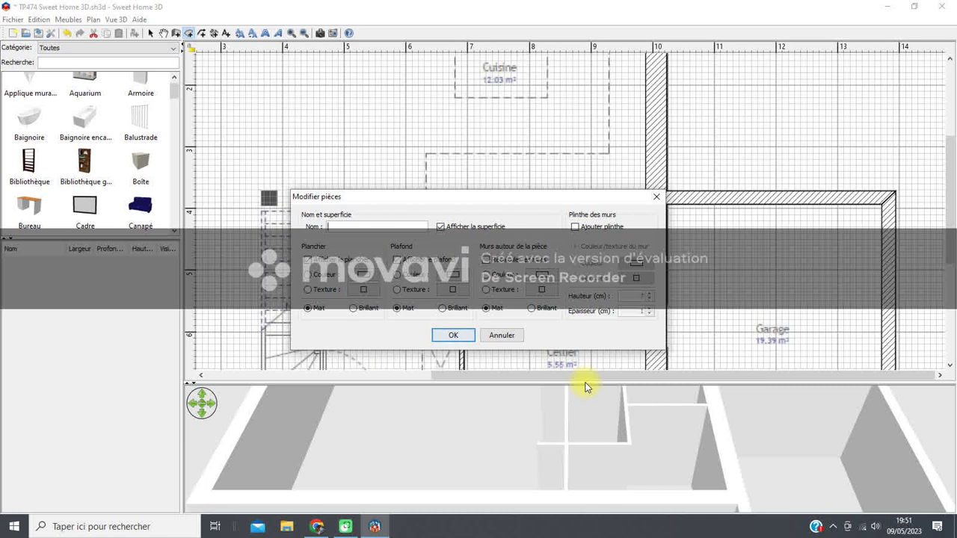
{"action": "type", "text": "WC"}
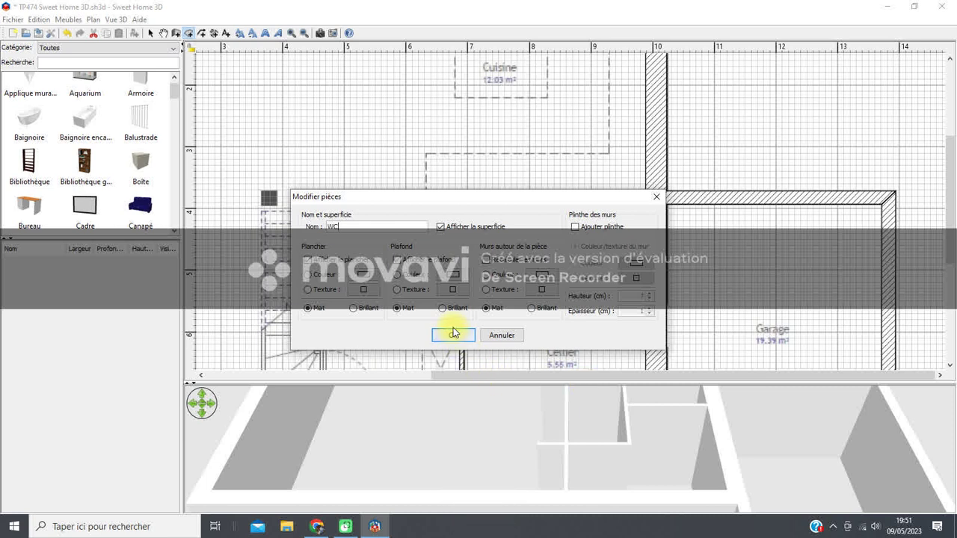
{"action": "left_click", "coordinate": [453, 331]}
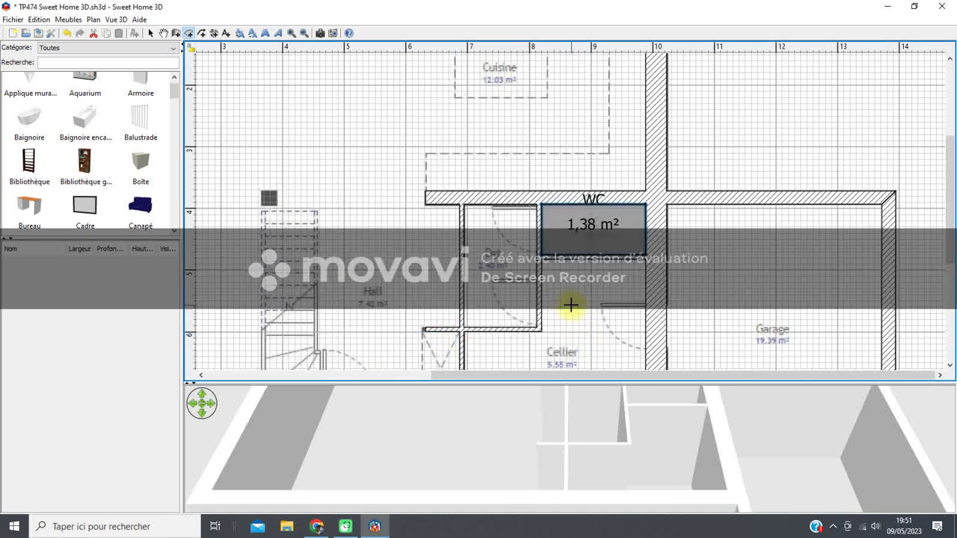
- Create a room filling the enclosed area south of the WC and name it Cellier
{"action": "double_click", "coordinate": [570, 305]}
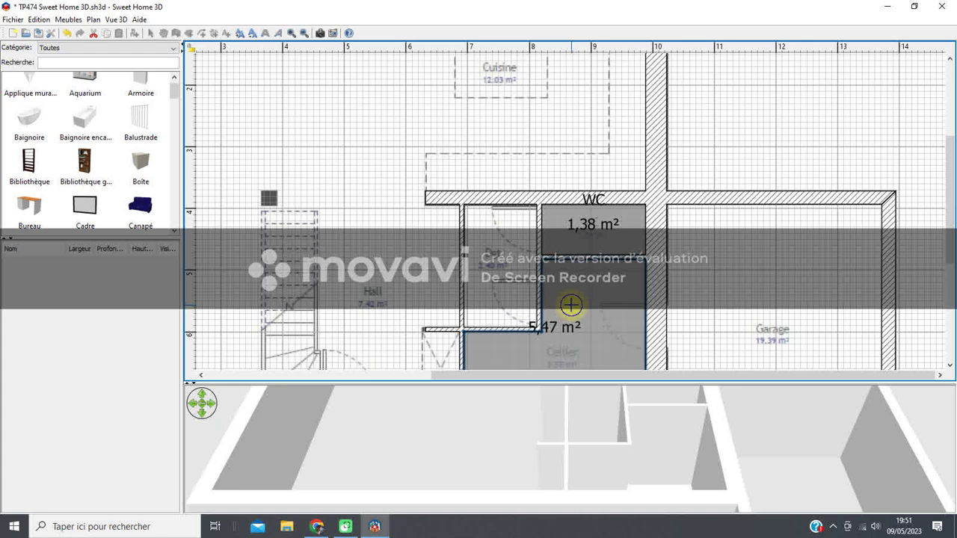
{"action": "right_click", "coordinate": [572, 305]}
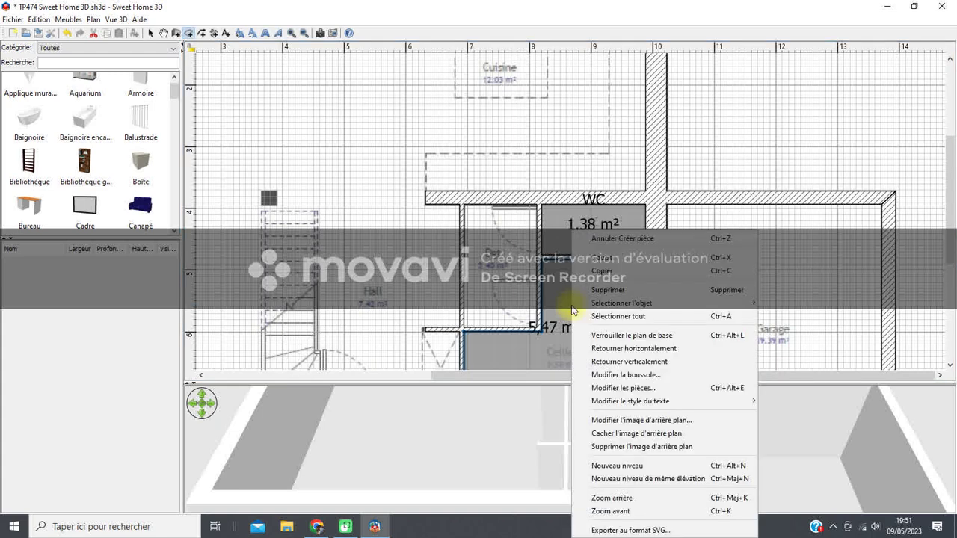
{"action": "left_click", "coordinate": [598, 388]}
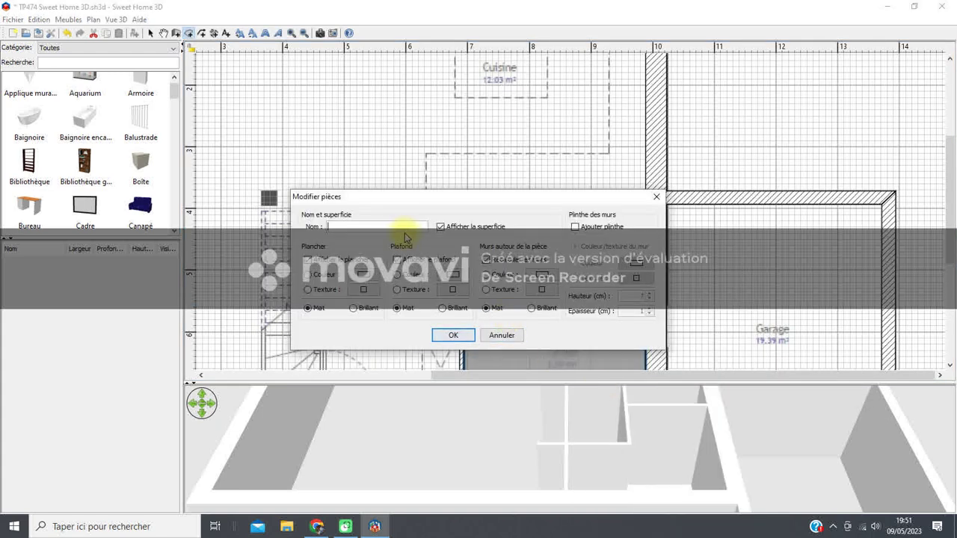
{"action": "type", "text": "Cellier"}
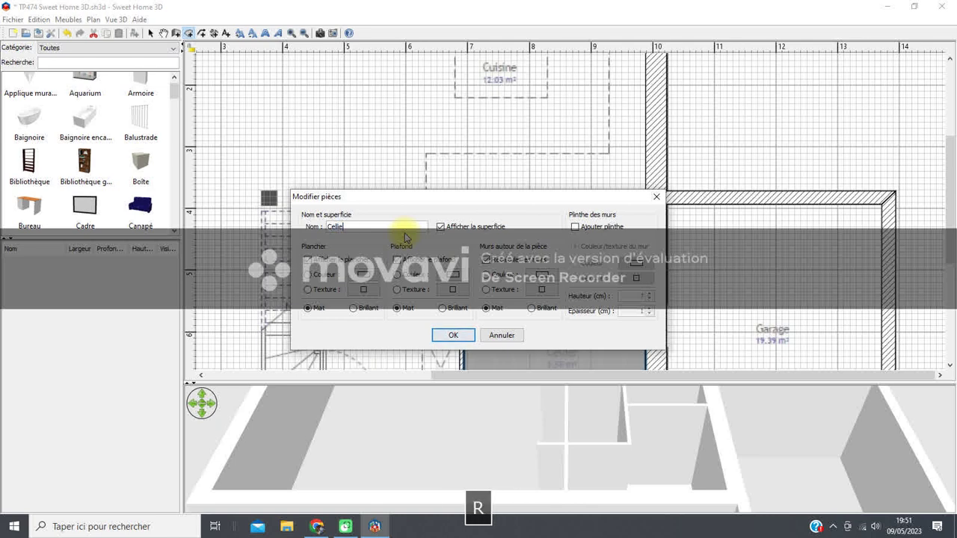
{"action": "left_click", "coordinate": [443, 333]}
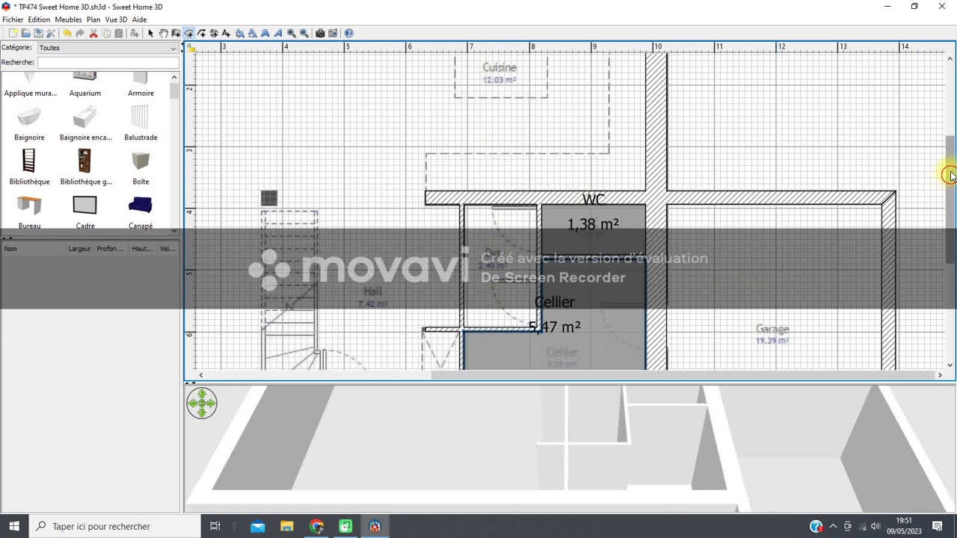
- Outline the open kitchen as a rectangular room of about 11.9 m², from the WC wall's free end up to the north wall and across to the garage-side wall
{"action": "left_click_drag", "start_coordinate": [949, 173], "coordinate": [940, 121]}
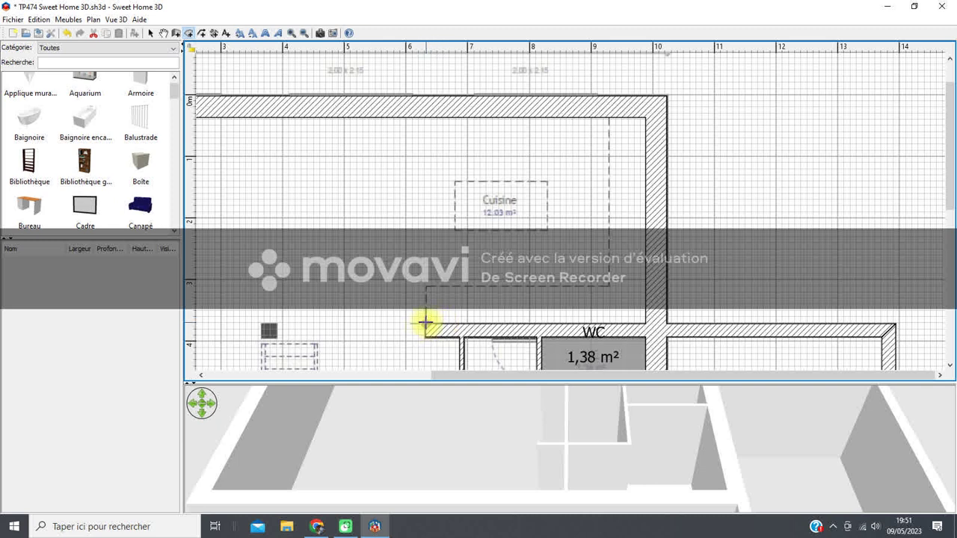
{"action": "double_click", "coordinate": [425, 323]}
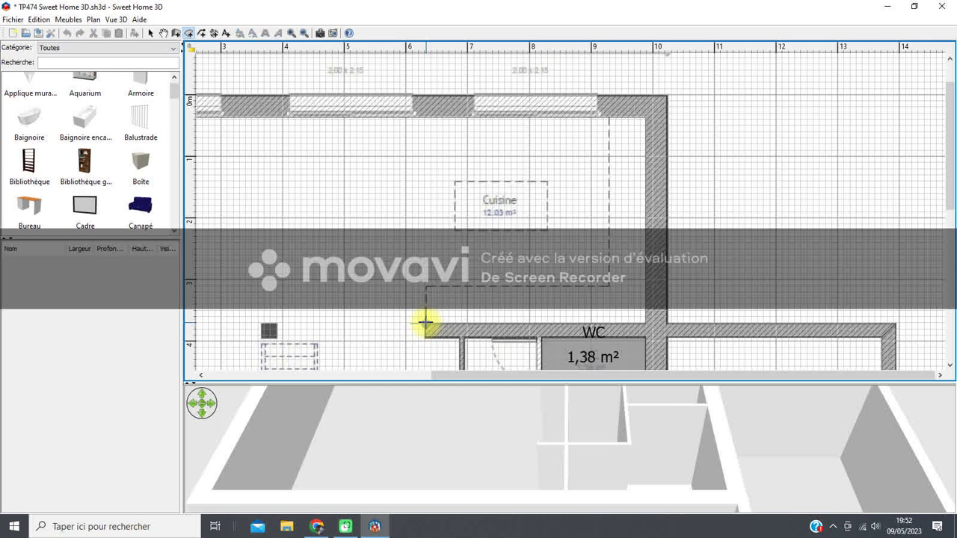
{"action": "left_click", "coordinate": [425, 323]}
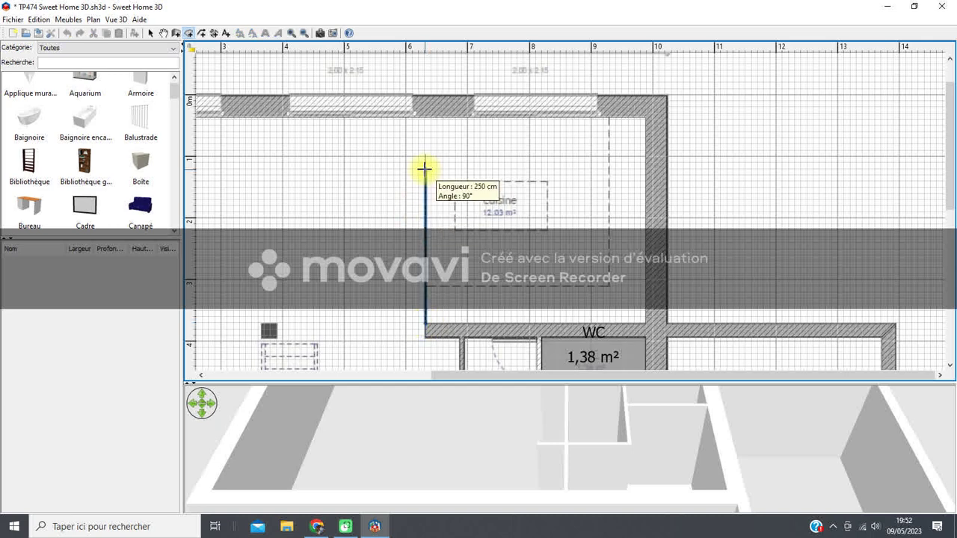
{"action": "left_click", "coordinate": [425, 117]}
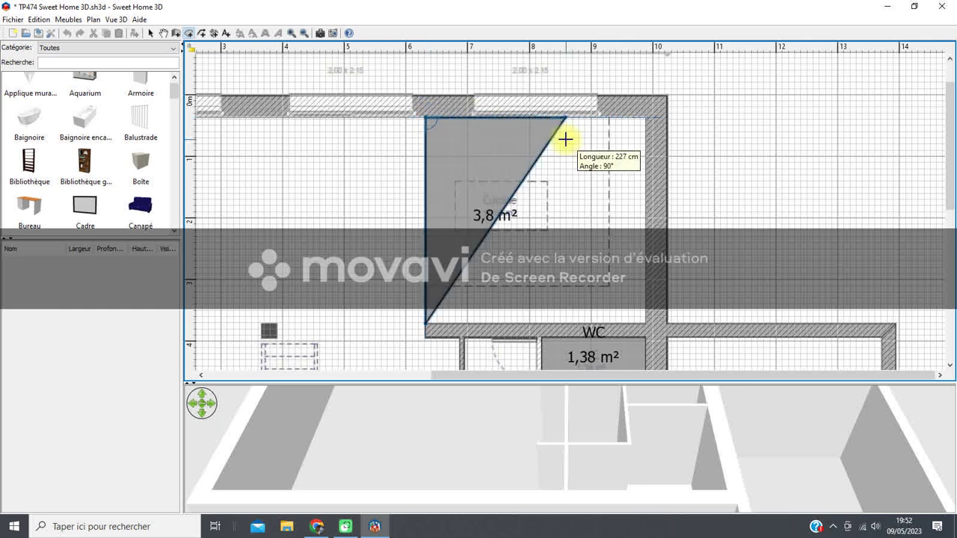
{"action": "left_click", "coordinate": [643, 132]}
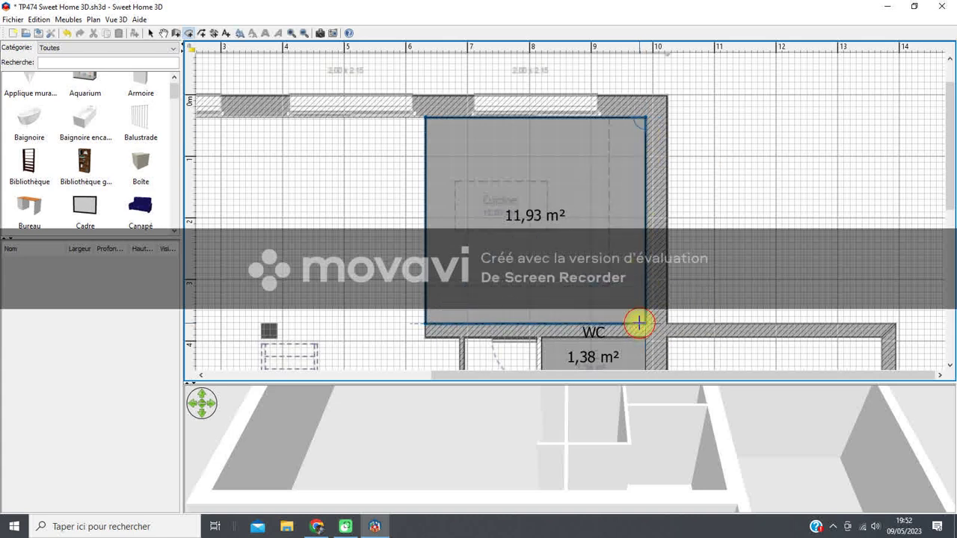
{"action": "double_click", "coordinate": [640, 323]}
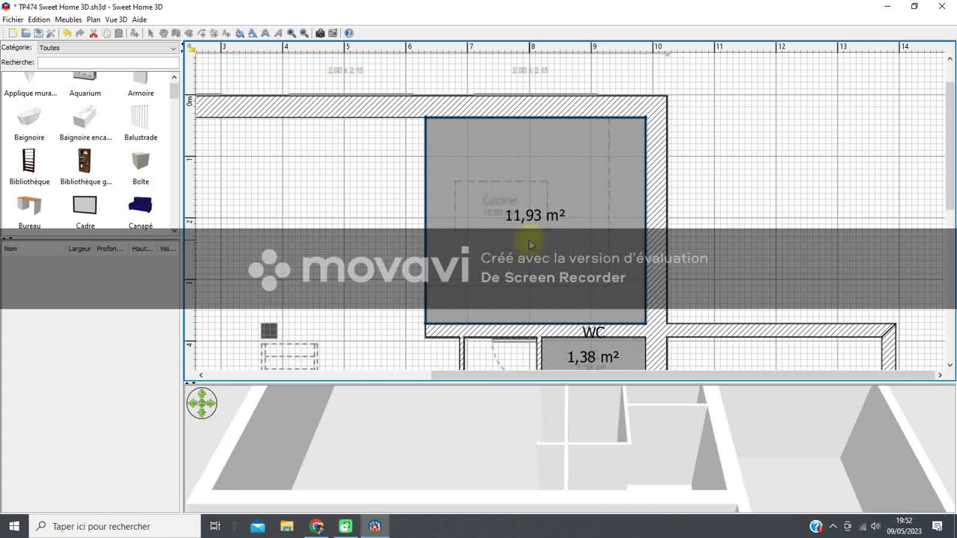
- Name the new kitchen room Cuisine
{"action": "right_click", "coordinate": [531, 241]}
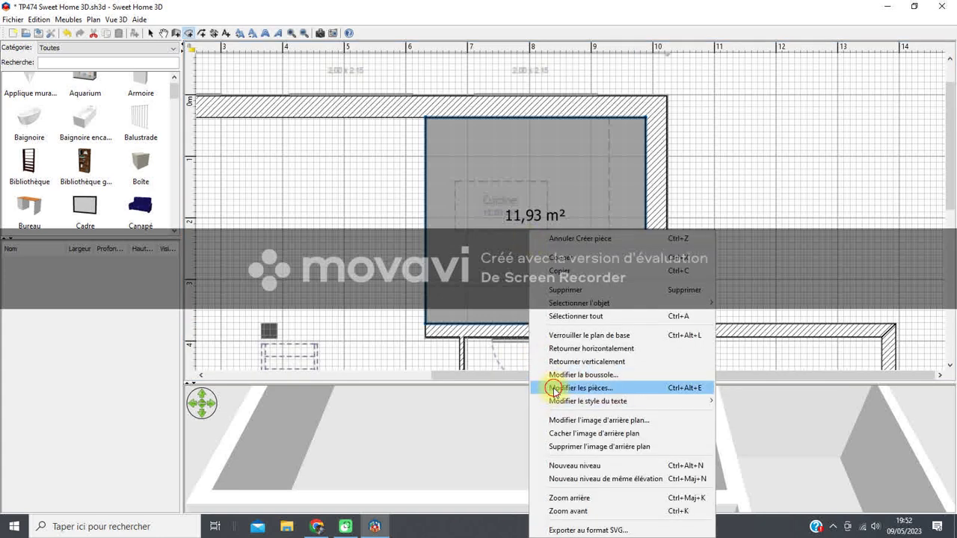
{"action": "left_click", "coordinate": [551, 388]}
{"action": "type", "text": "Cuisine"}
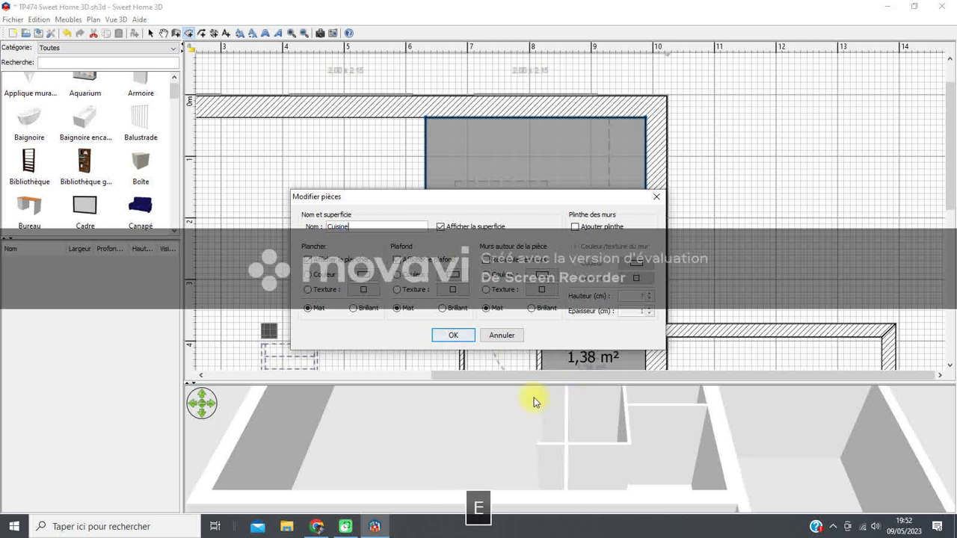
{"action": "left_click", "coordinate": [456, 336]}
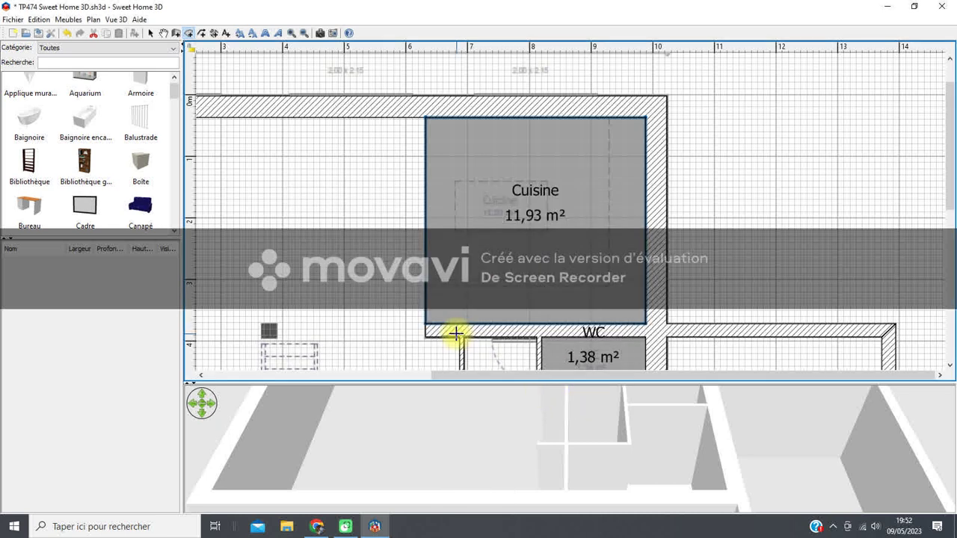
- Outline the Hall as a rectangular room about 325 cm deep and 10.4 m², from the Dgt partition to the stair's outer edge
{"action": "left_click_drag", "start_coordinate": [951, 185], "coordinate": [953, 281]}
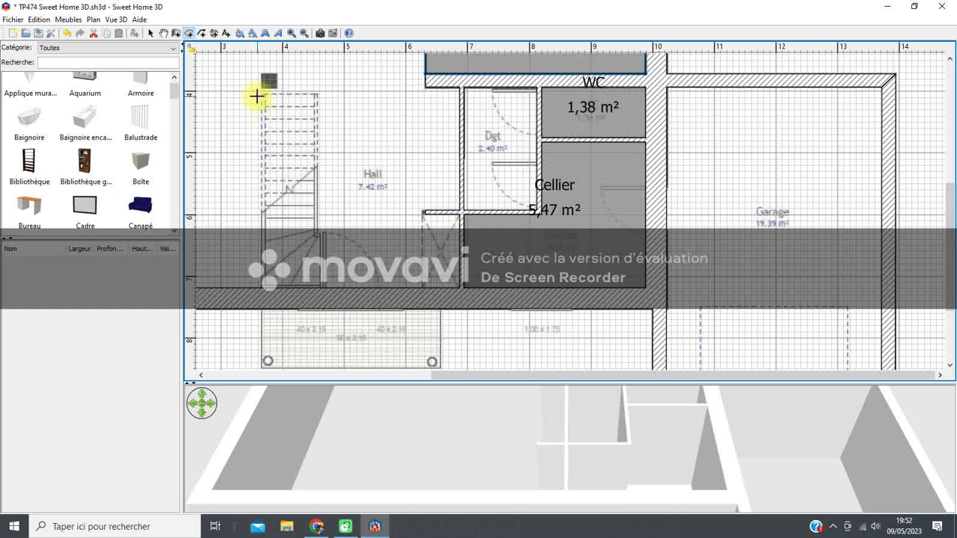
{"action": "left_click", "coordinate": [459, 87]}
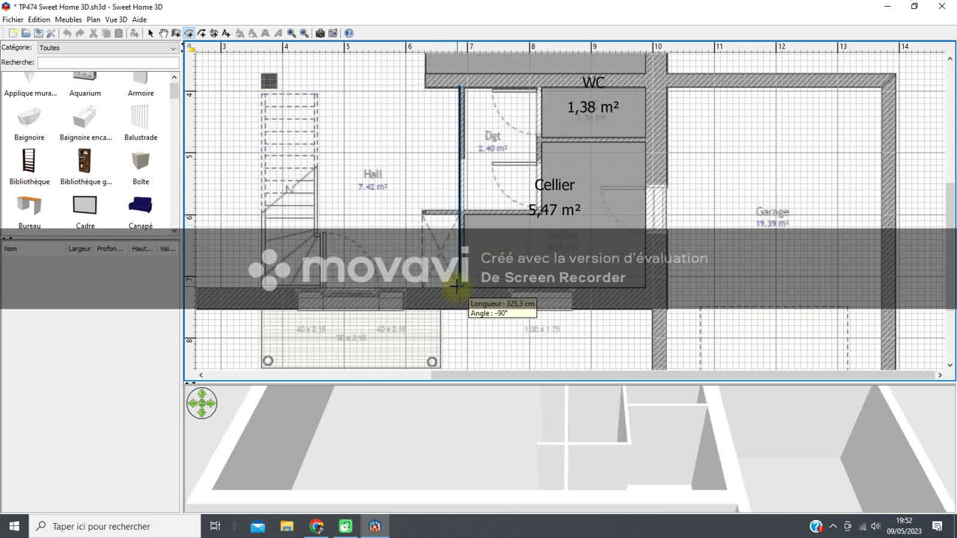
{"action": "left_click", "coordinate": [456, 285]}
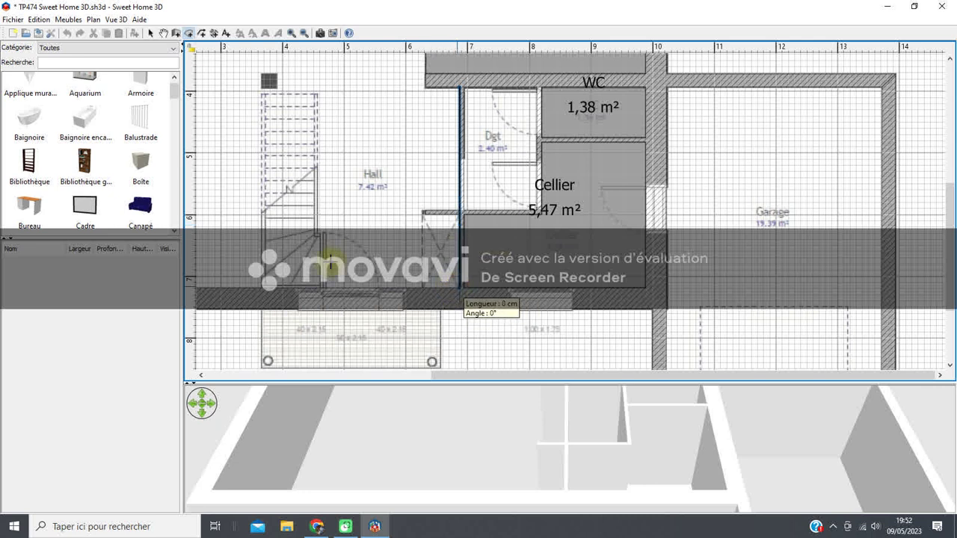
{"action": "left_click", "coordinate": [263, 284]}
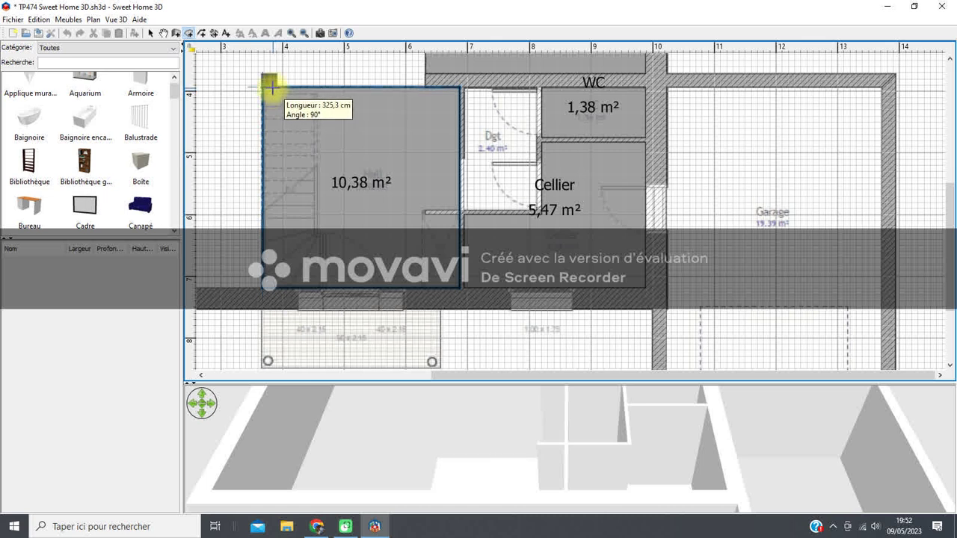
{"action": "left_click", "coordinate": [270, 87]}
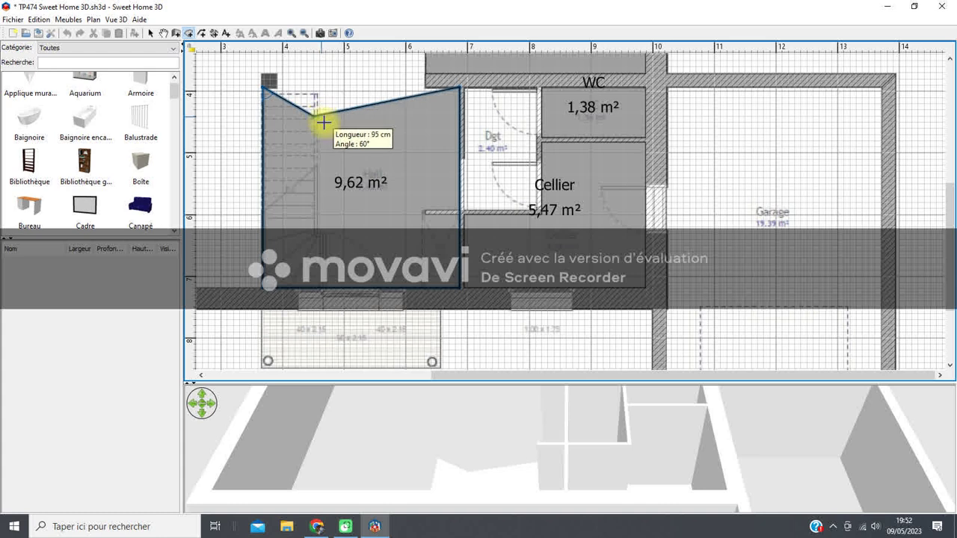
{"action": "key", "text": "Escape"}
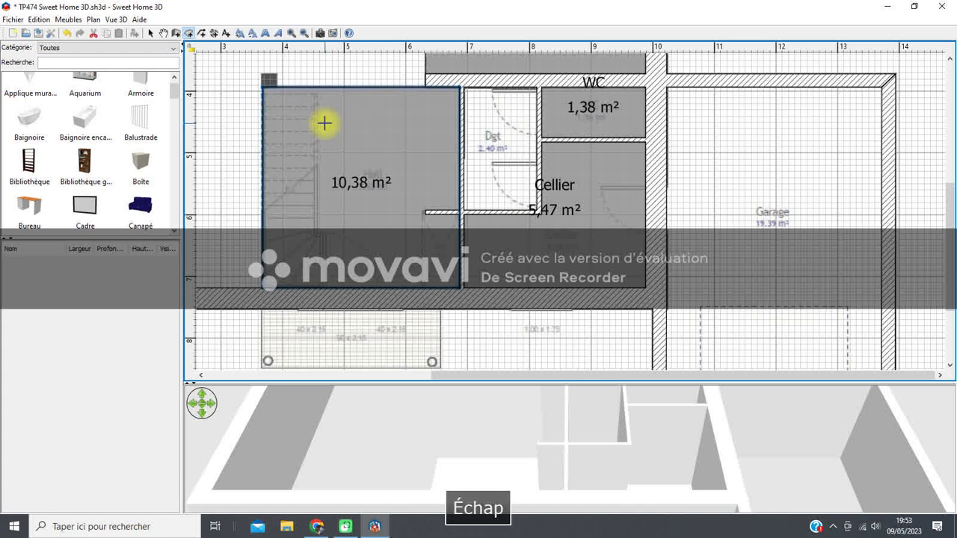
- Name the new room around the stair Hall
{"action": "right_click", "coordinate": [349, 170]}
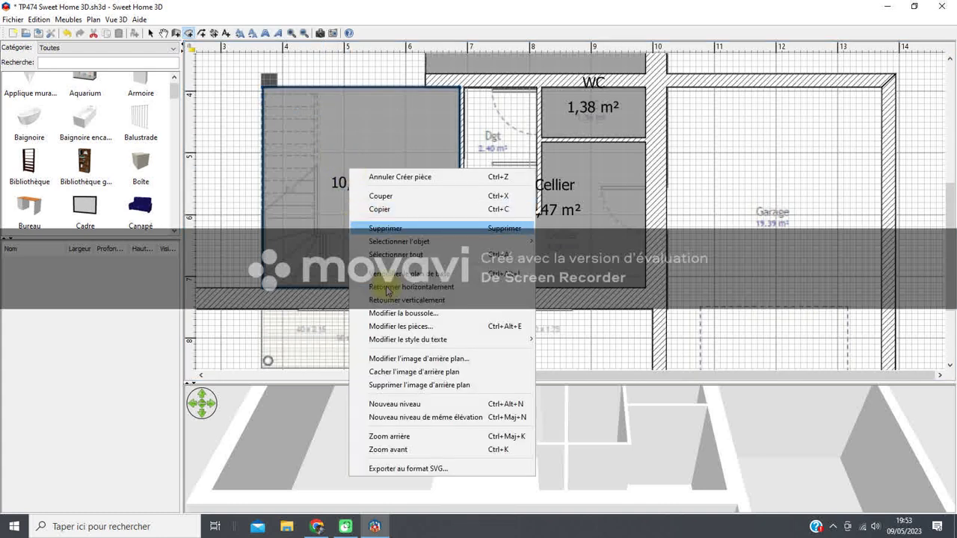
{"action": "left_click", "coordinate": [395, 327]}
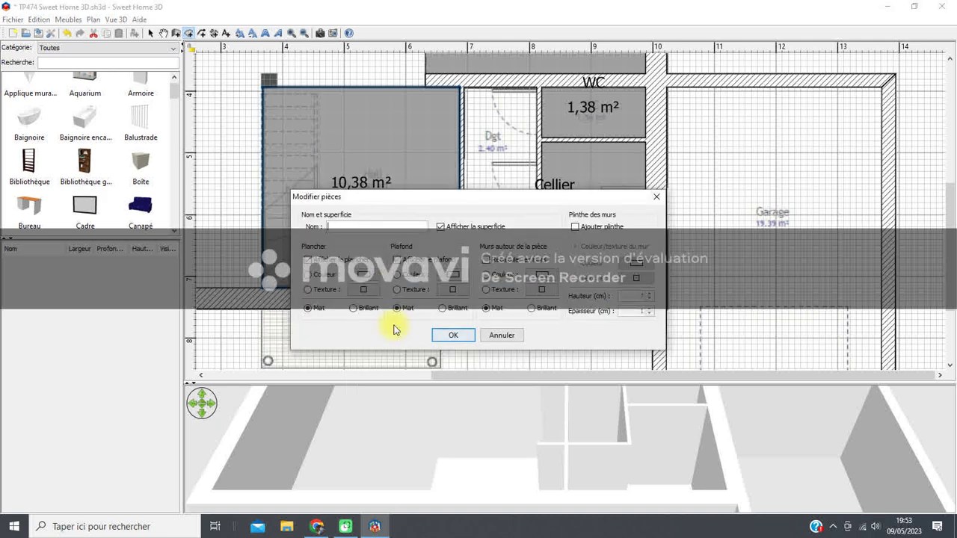
{"action": "type", "text": "Hall"}
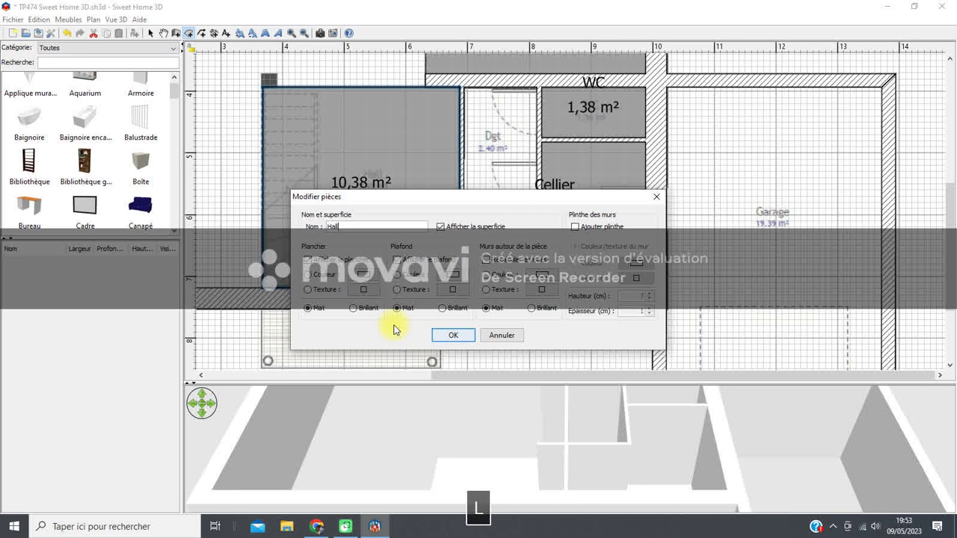
{"action": "key", "text": "Return"}
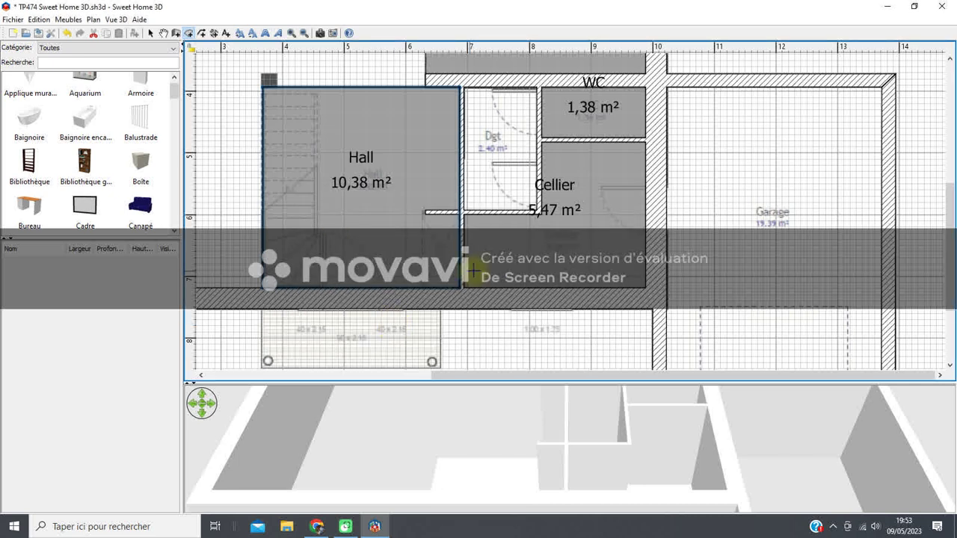
- Create a room filling the enclosed area between the Hall and the WC and name it DGT
{"action": "left_click", "coordinate": [489, 133]}
{"action": "right_click", "coordinate": [510, 187]}
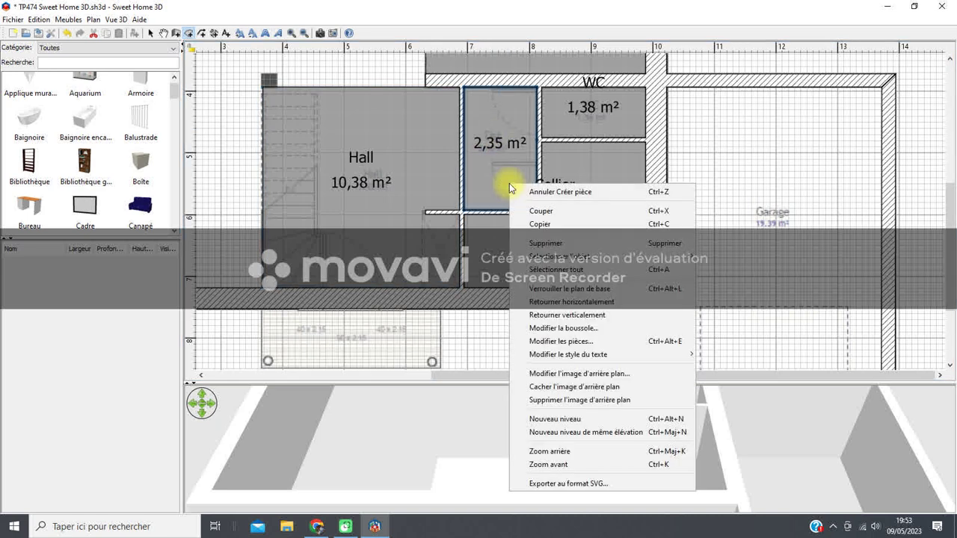
{"action": "left_click", "coordinate": [537, 342]}
{"action": "type", "text": "DGT"}
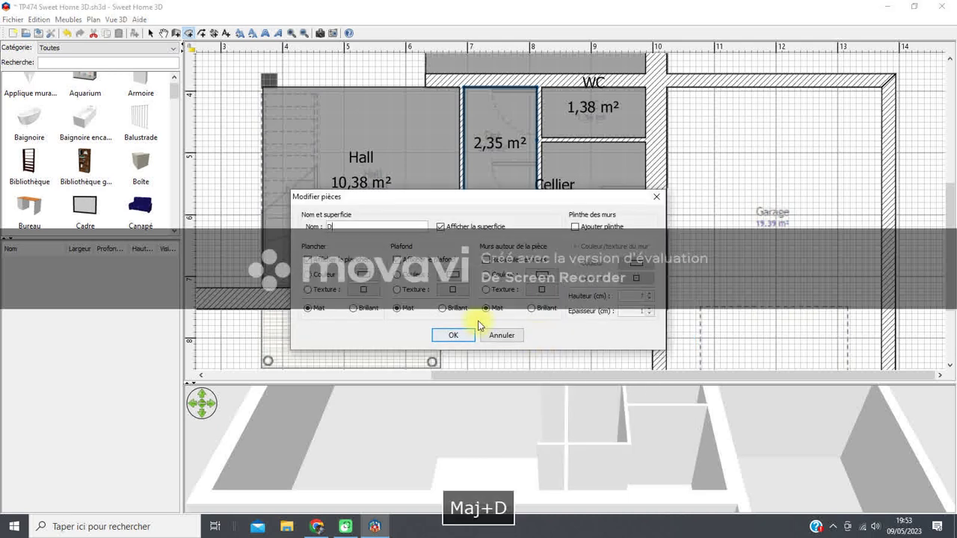
{"action": "left_click", "coordinate": [454, 334]}
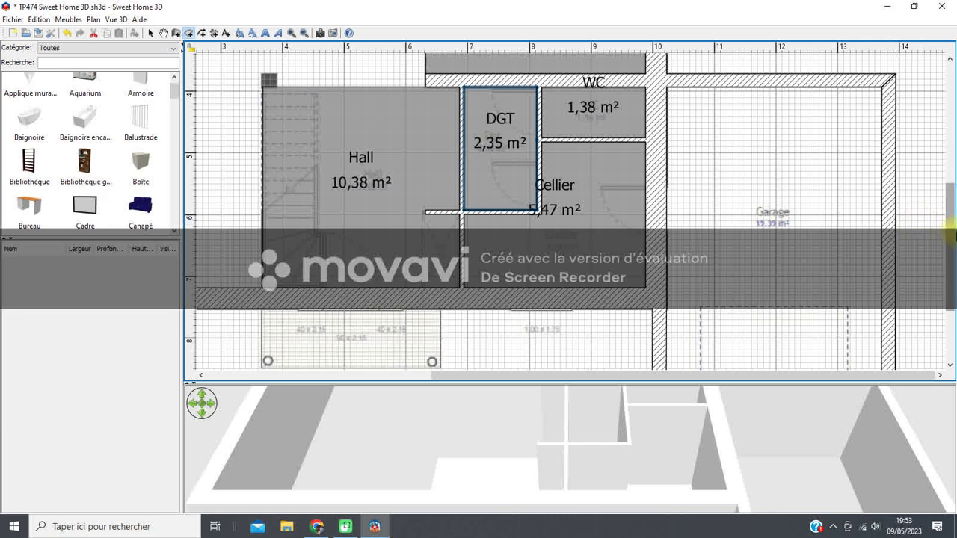
- Outline the living area as an L-shaped room of about 32.1 m², along the west and north walls and around the Cuisine and Hall edges
{"action": "left_click_drag", "start_coordinate": [953, 232], "coordinate": [953, 207]}
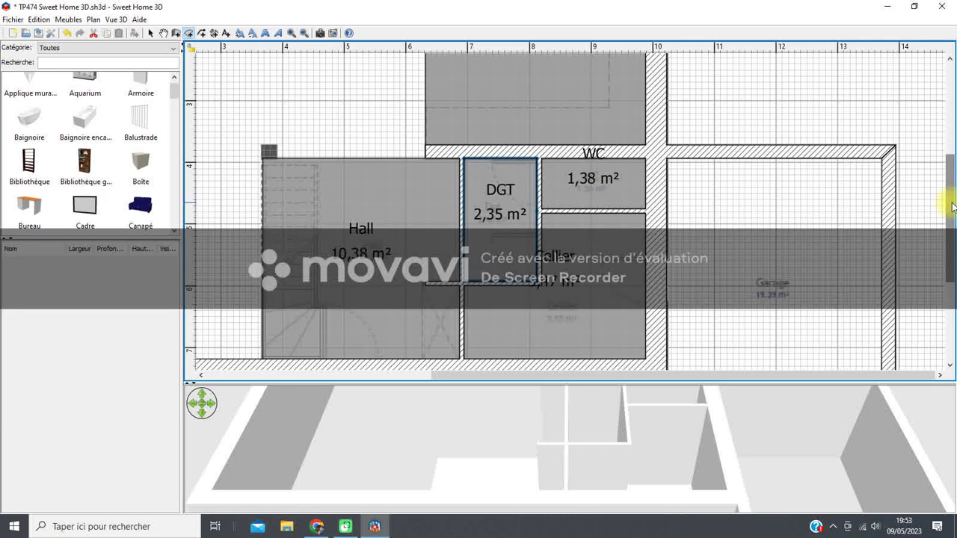
{"action": "left_click", "coordinate": [304, 34]}
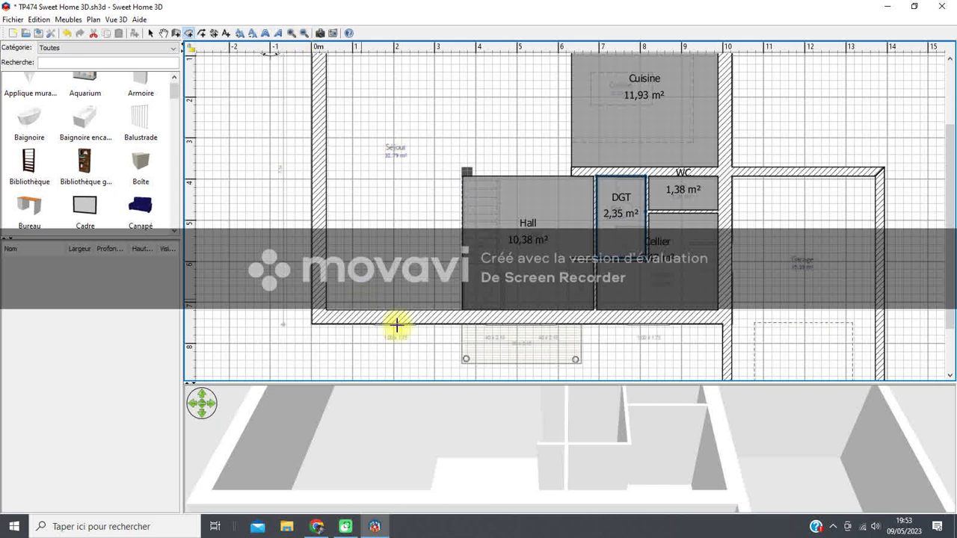
{"action": "left_click", "coordinate": [324, 309]}
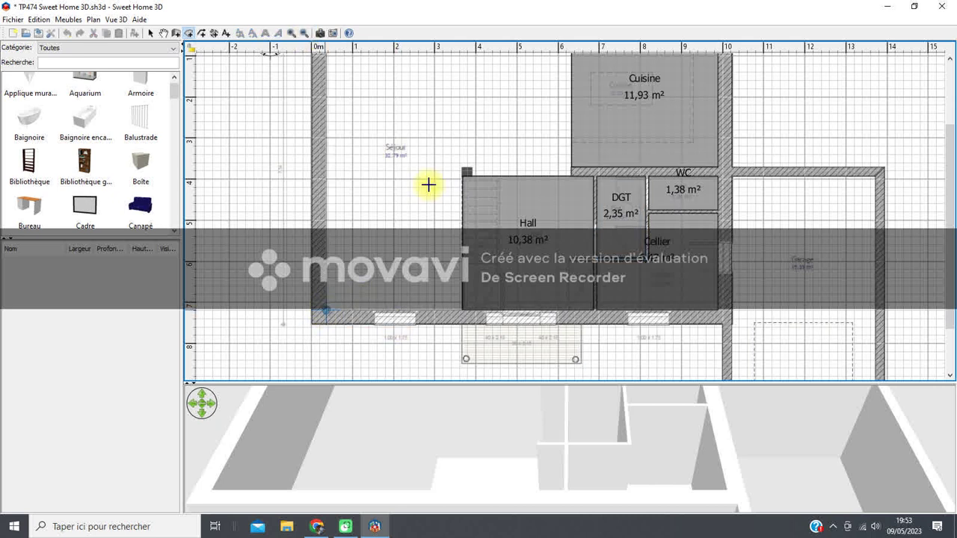
{"action": "scroll", "coordinate": [356, 85], "scroll_direction": "up", "scroll_amount": 3}
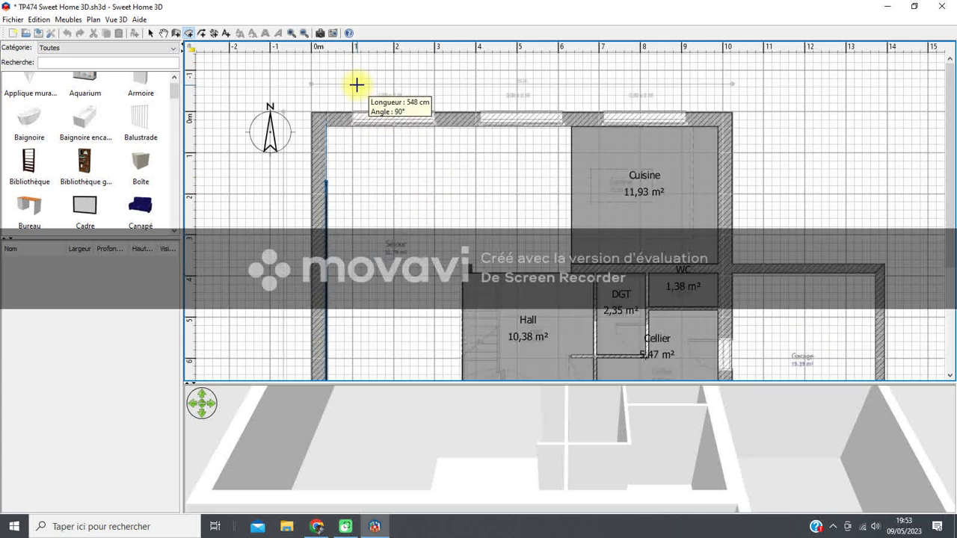
{"action": "left_click", "coordinate": [332, 127]}
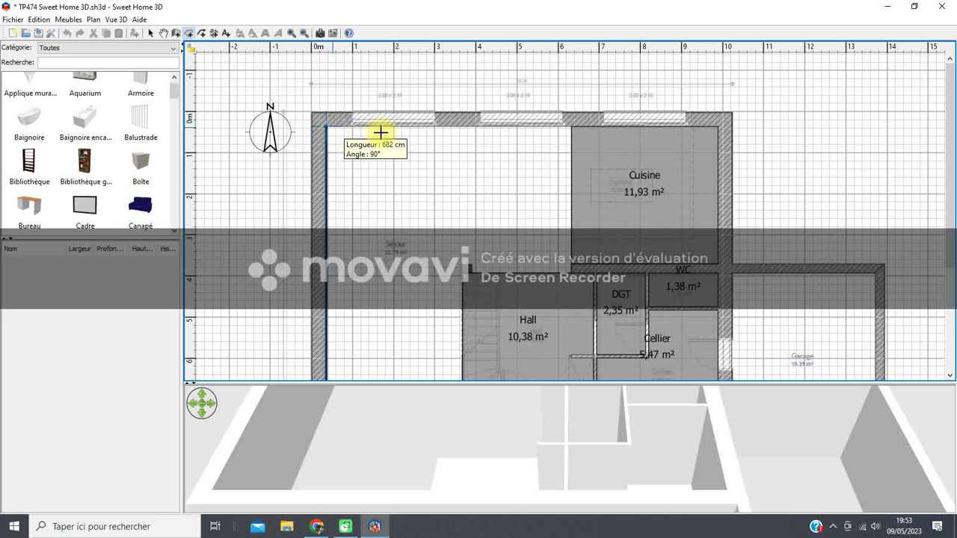
{"action": "left_click", "coordinate": [570, 130]}
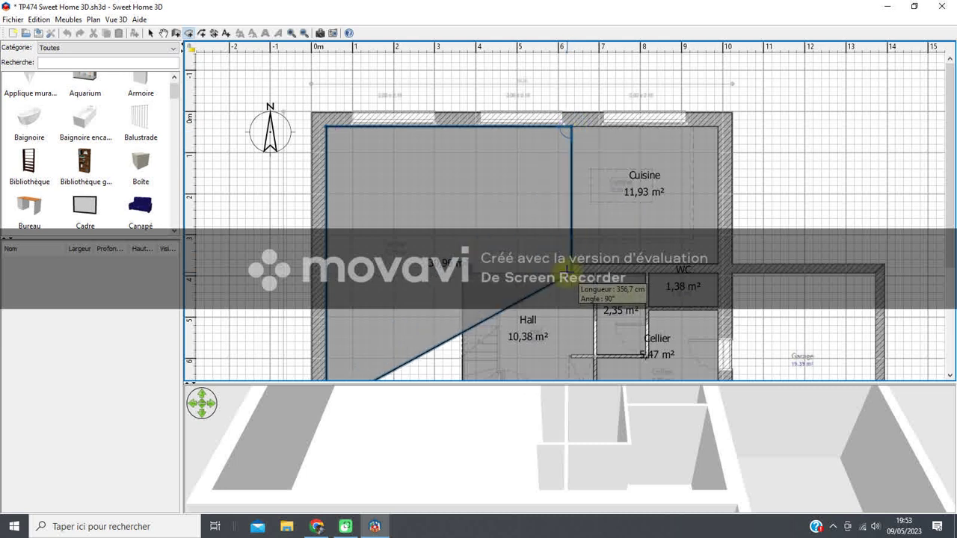
{"action": "left_click", "coordinate": [569, 271]}
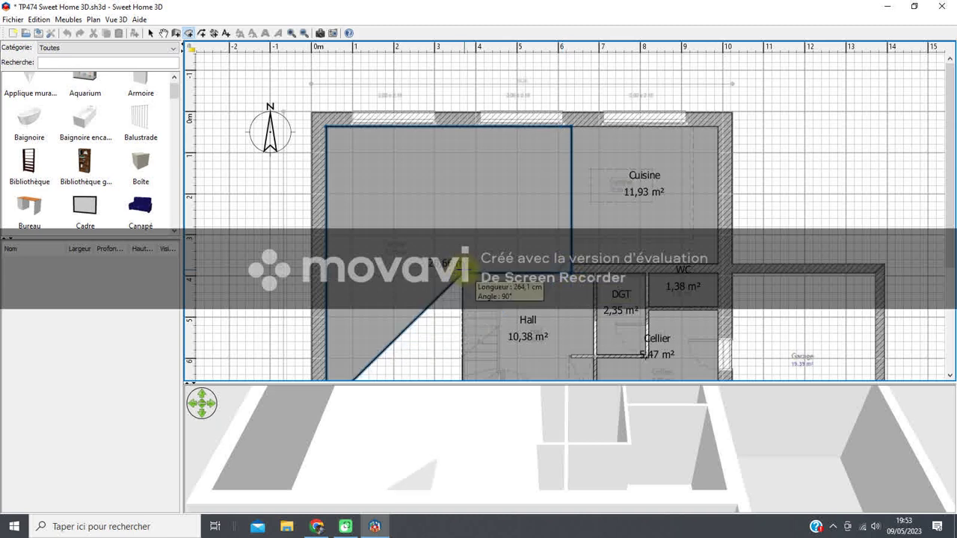
{"action": "left_click", "coordinate": [462, 271]}
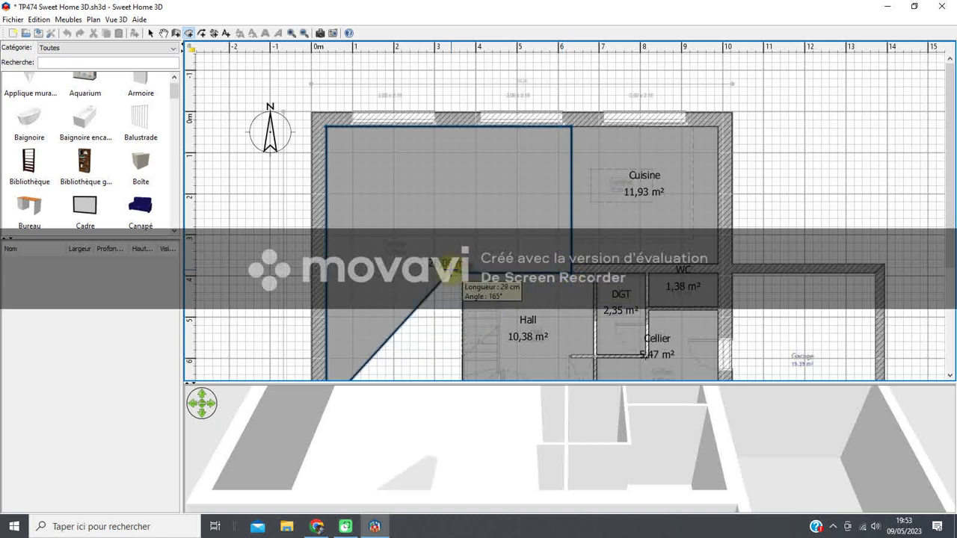
{"action": "scroll", "coordinate": [452, 270], "scroll_direction": "down", "scroll_amount": 3}
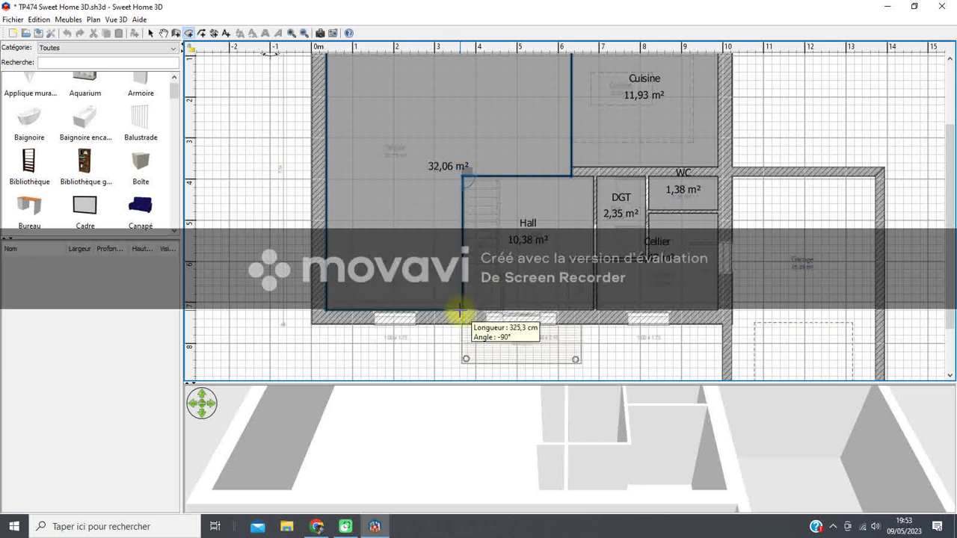
{"action": "double_click", "coordinate": [460, 311]}
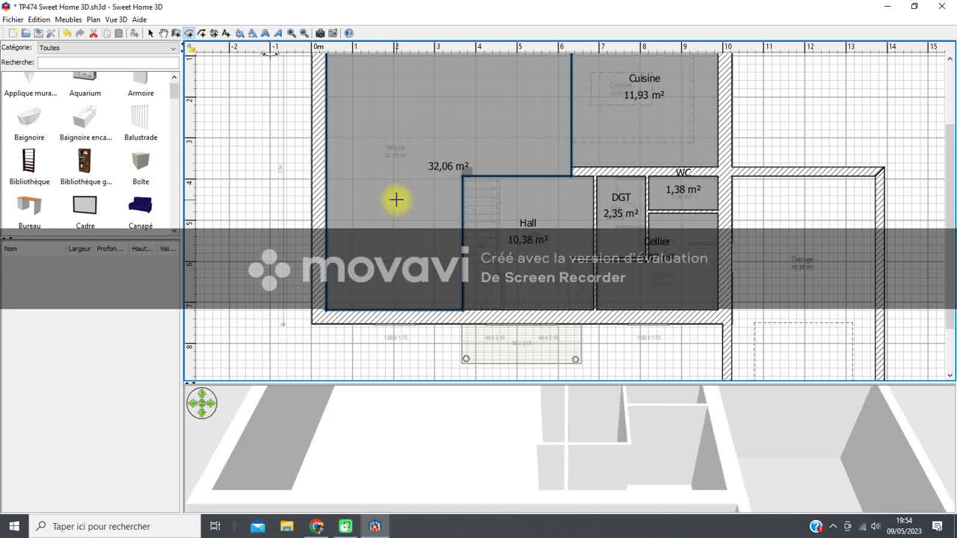
- Name the new L-shaped room Séjour
{"action": "right_click", "coordinate": [407, 165]}
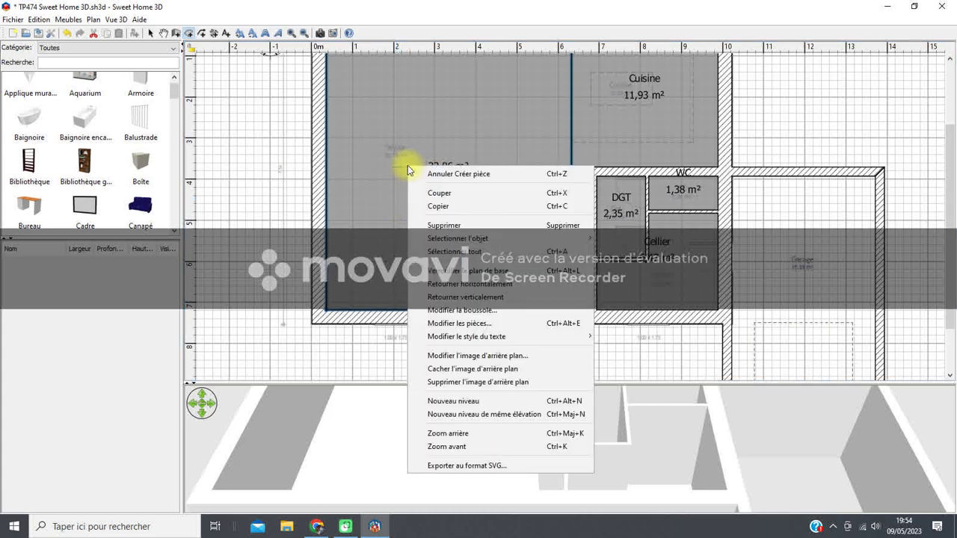
{"action": "left_click", "coordinate": [438, 323]}
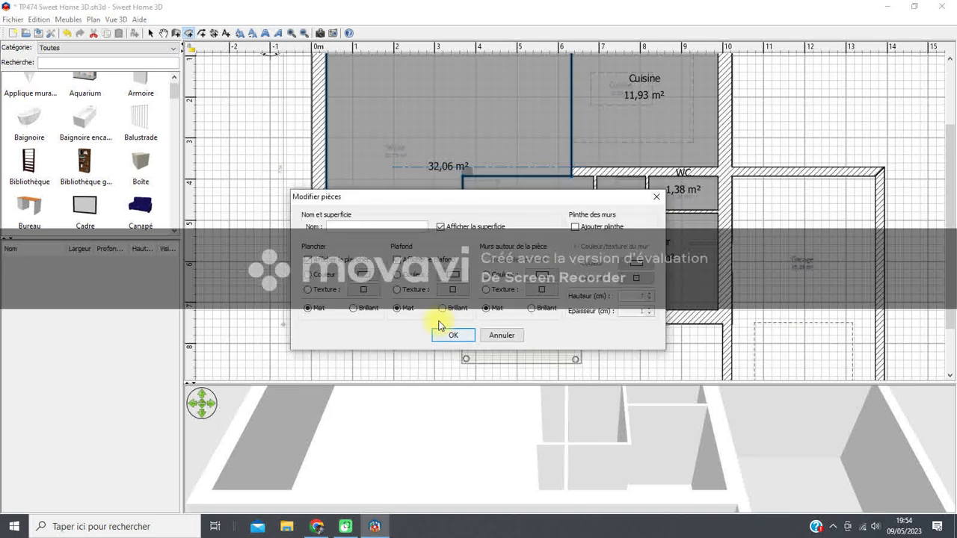
{"action": "type", "text": "Séjour"}
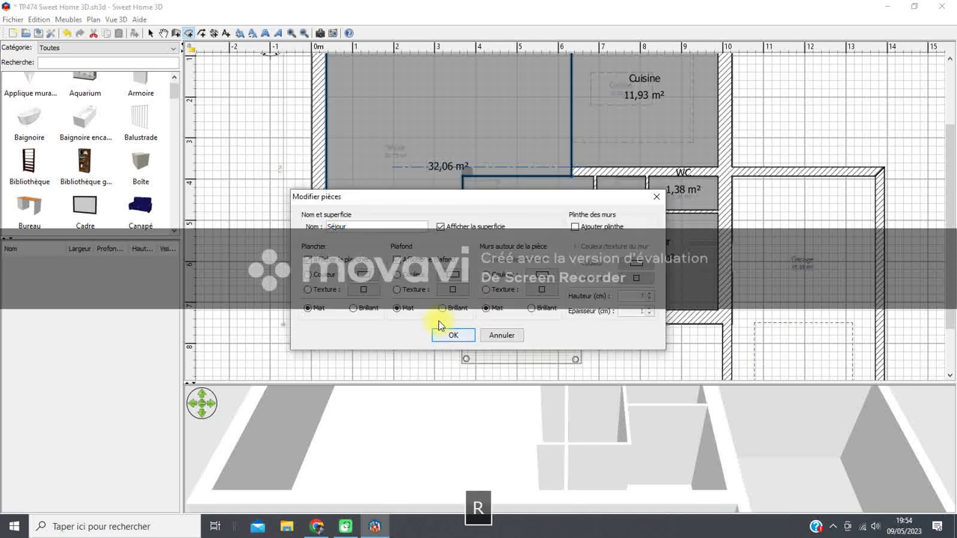
{"action": "left_click", "coordinate": [456, 336]}
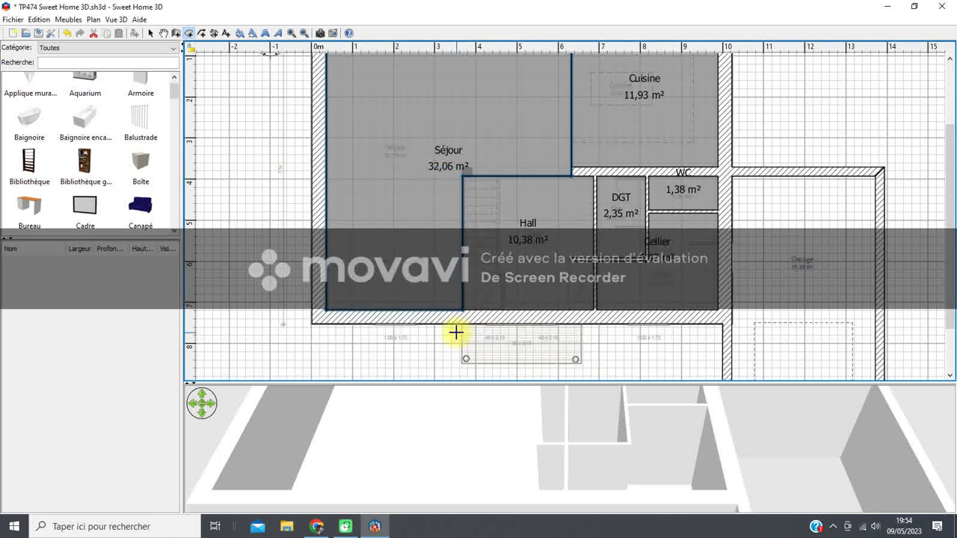
- Outline the garage as a rectangular room about 350 cm wide and 19.4 m², following the inner faces of its walls
{"action": "left_click", "coordinate": [781, 249]}
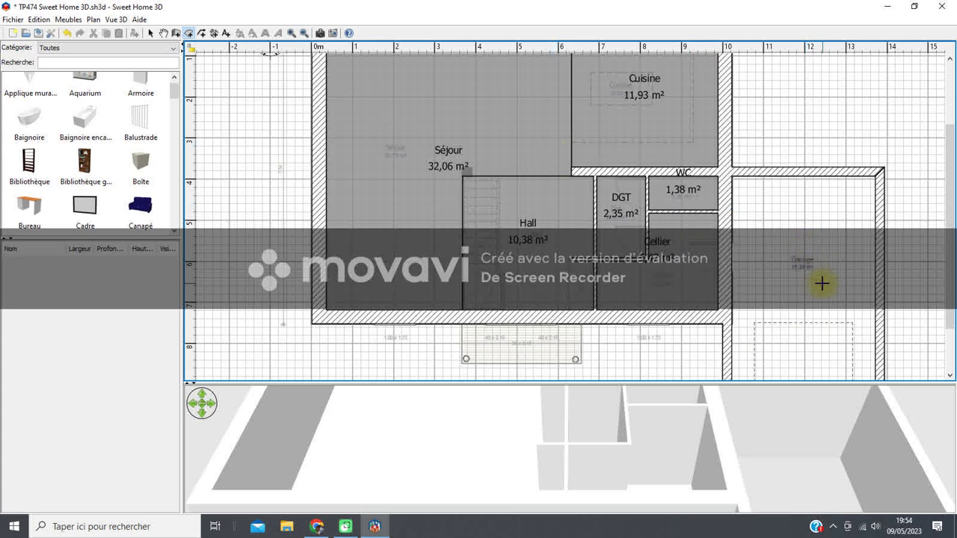
{"action": "scroll", "coordinate": [822, 284], "scroll_direction": "down", "scroll_amount": 3}
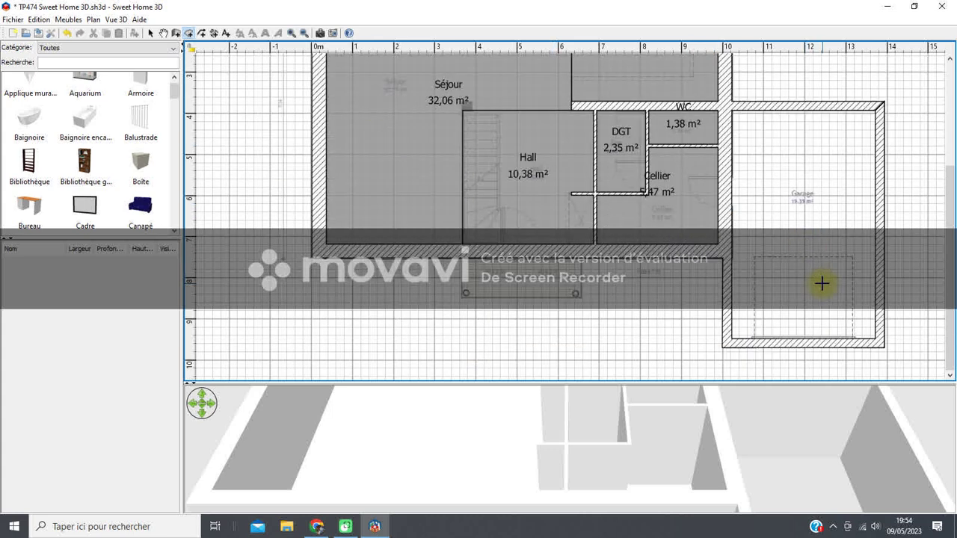
{"action": "left_click", "coordinate": [777, 243]}
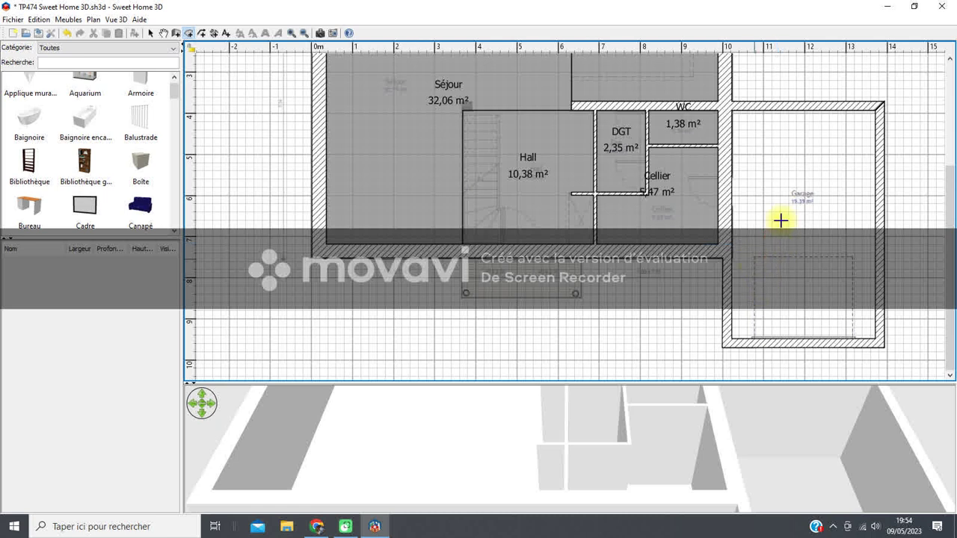
{"action": "left_click", "coordinate": [733, 110]}
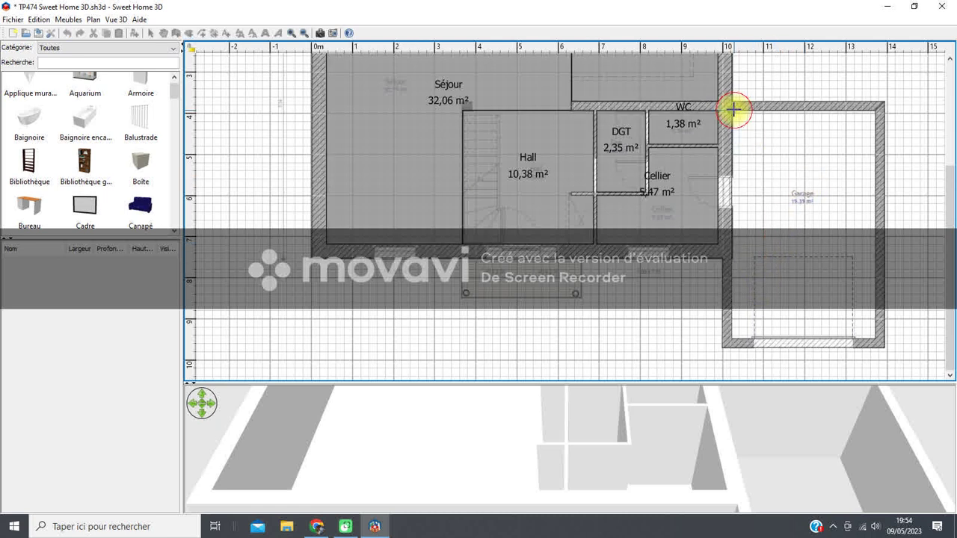
{"action": "left_click", "coordinate": [874, 112]}
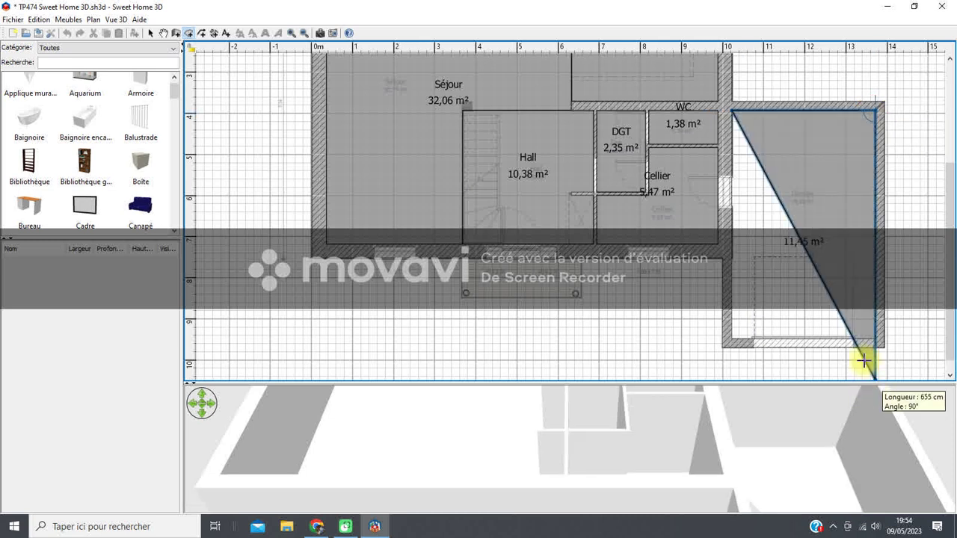
{"action": "left_click", "coordinate": [867, 336]}
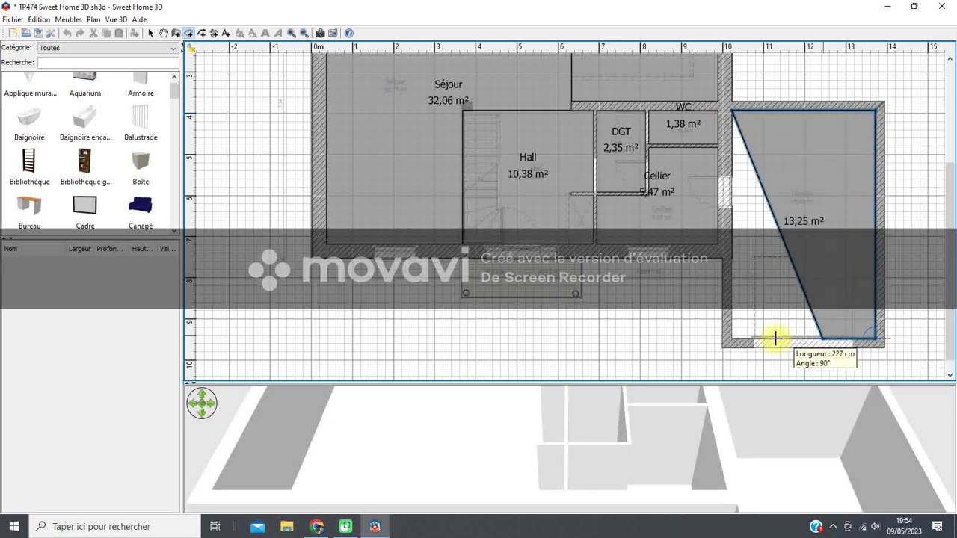
{"action": "double_click", "coordinate": [732, 340]}
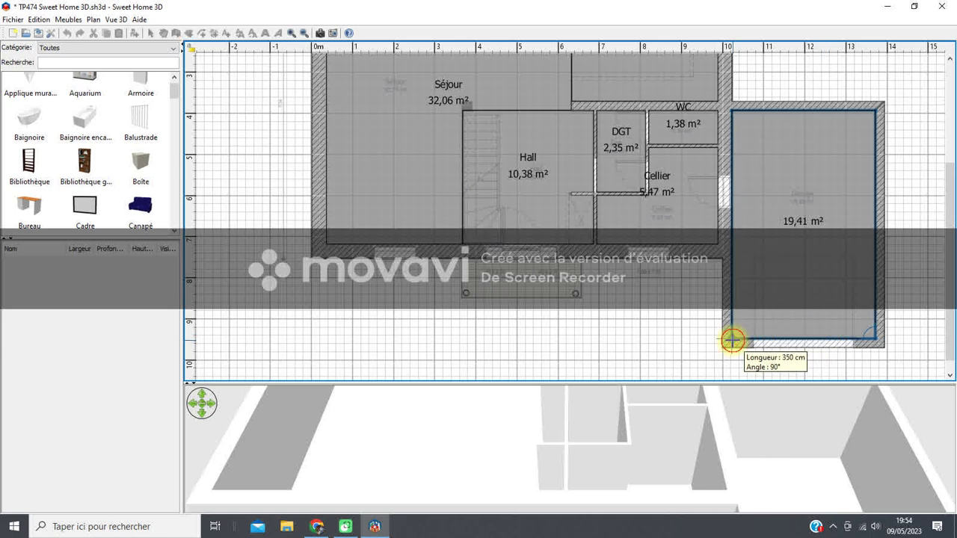
- Name the new room east of the Cellier Garage
{"action": "right_click", "coordinate": [782, 261]}
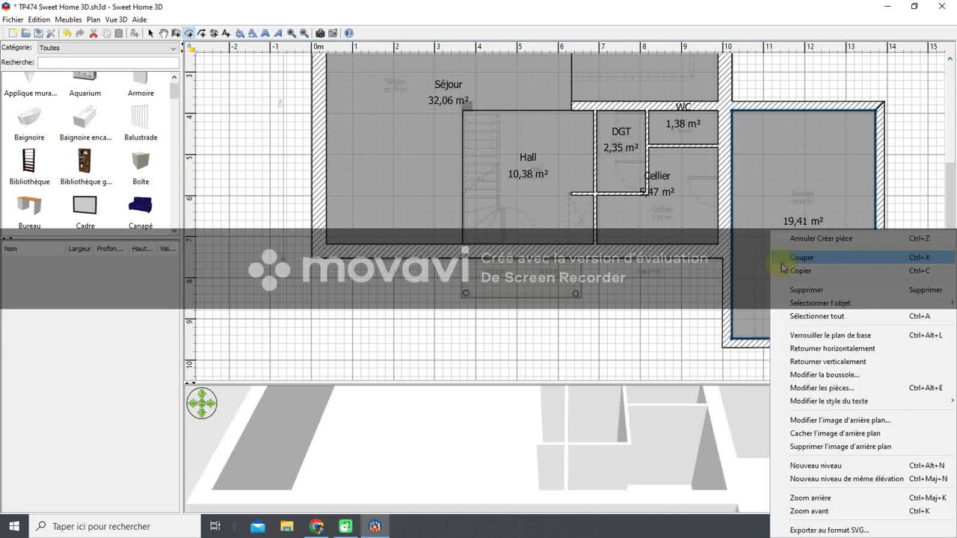
{"action": "left_click", "coordinate": [801, 388]}
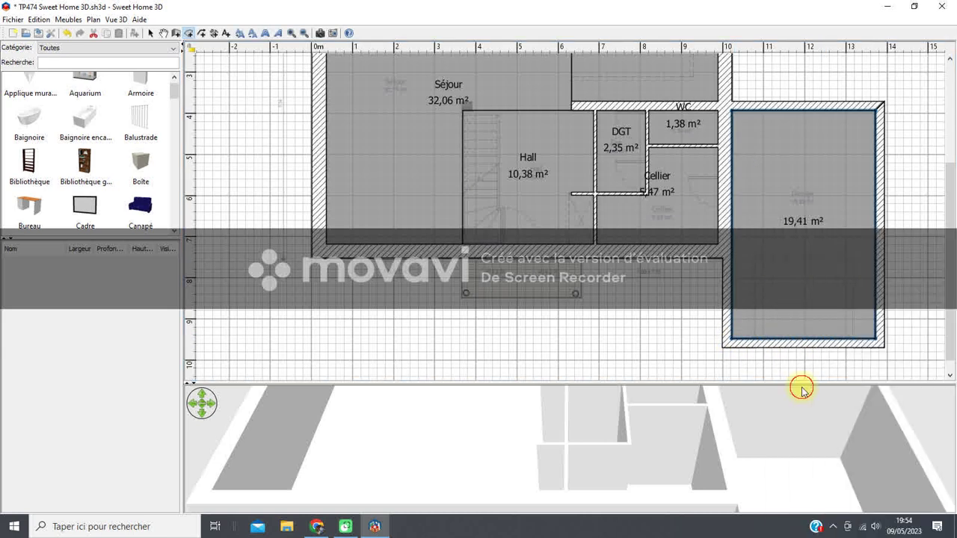
{"action": "type", "text": "Ga"}
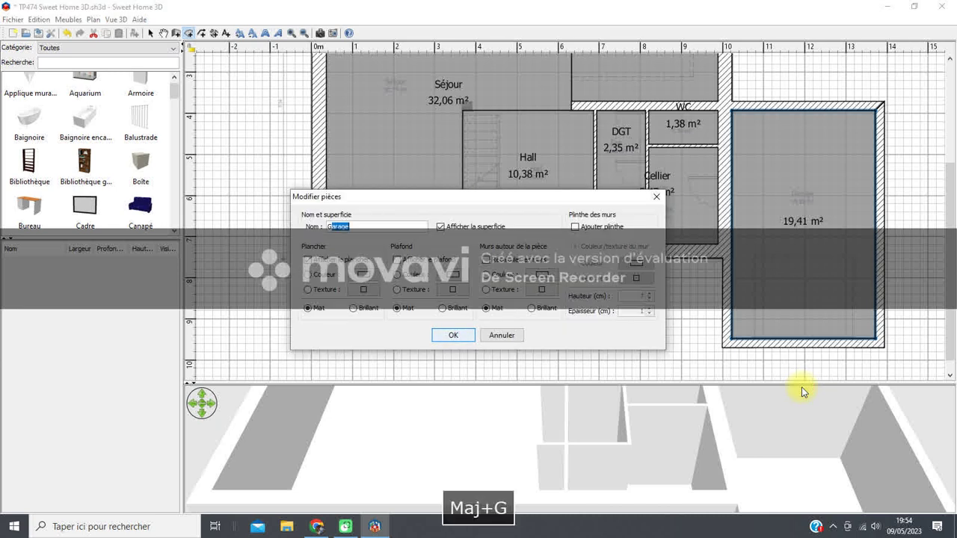
{"action": "type", "text": "rage"}
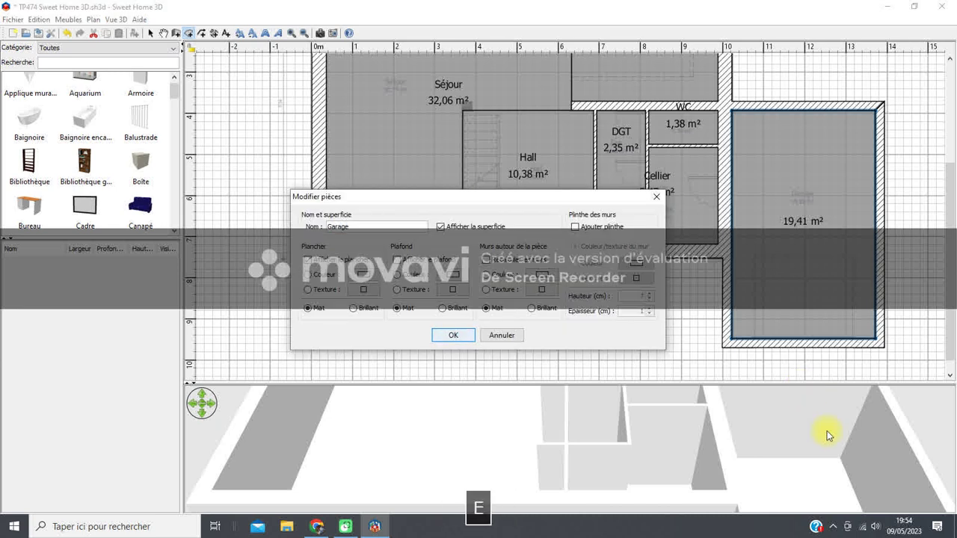
{"action": "left_click", "coordinate": [459, 335]}
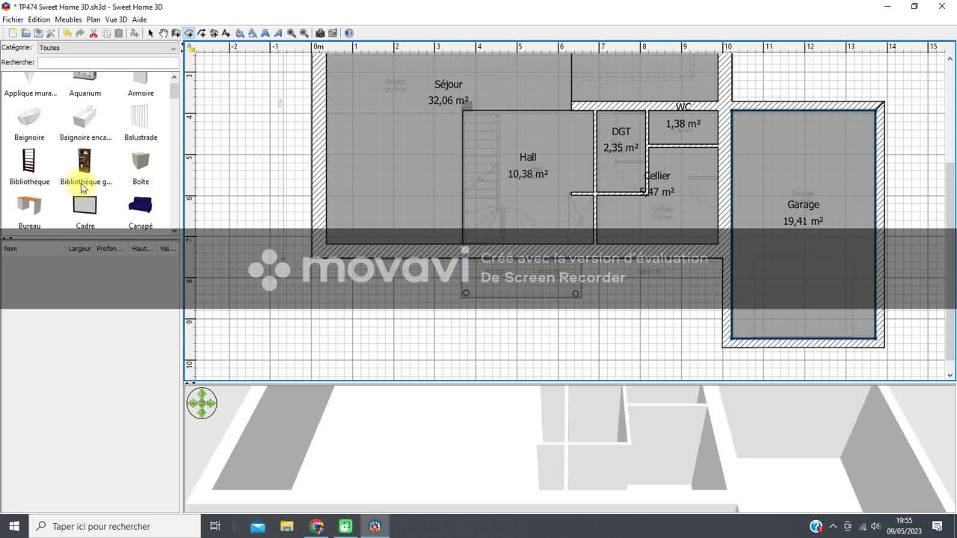
- Search the furniture catalogue for porte and place an arched opening in the wall between the Hall and DGT
{"action": "mouse_move", "coordinate": [82, 187]}
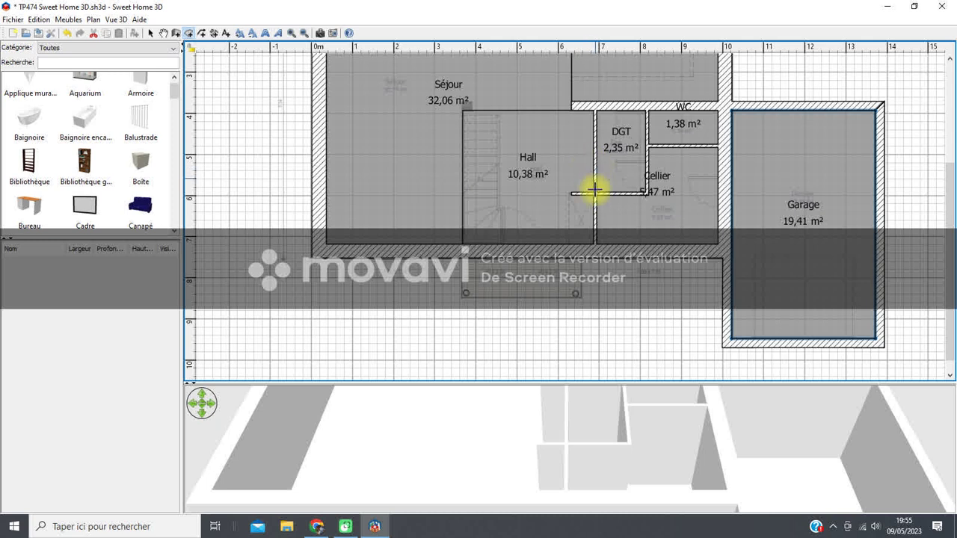
{"action": "left_click", "coordinate": [67, 63]}
{"action": "type", "text": "porte"}
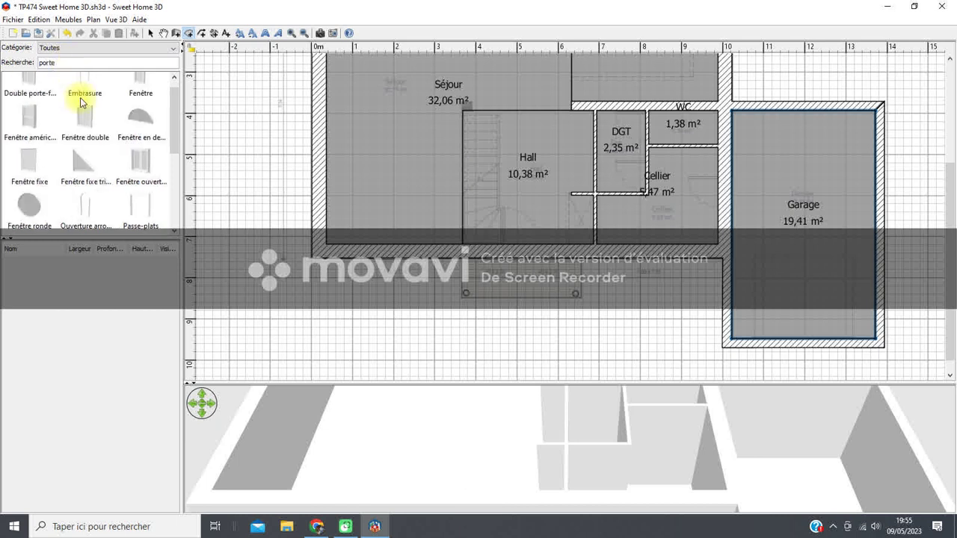
{"action": "left_click", "coordinate": [86, 211]}
{"action": "left_click_drag", "start_coordinate": [86, 213], "coordinate": [590, 157]}
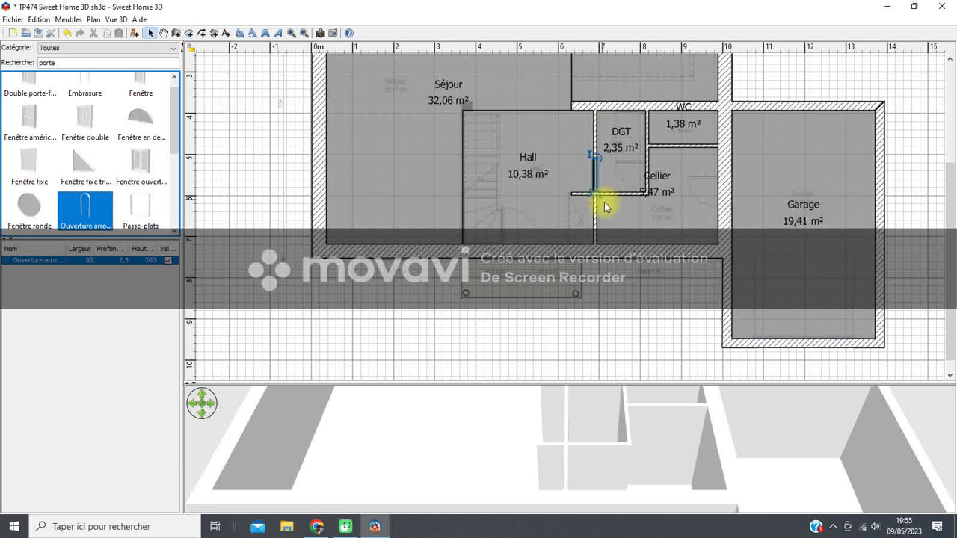
- Place a Porte ouverte in the wall between DGT and Cellier, at the DGT's southeast corner
{"action": "left_click", "coordinate": [587, 447]}
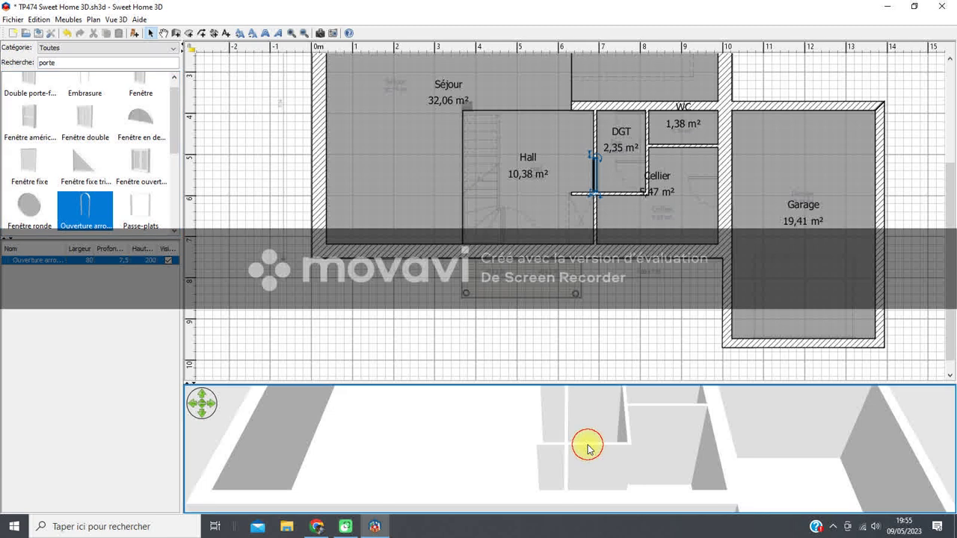
{"action": "left_click_drag", "start_coordinate": [587, 447], "coordinate": [630, 320]}
{"action": "left_click_drag", "start_coordinate": [613, 434], "coordinate": [374, 470]}
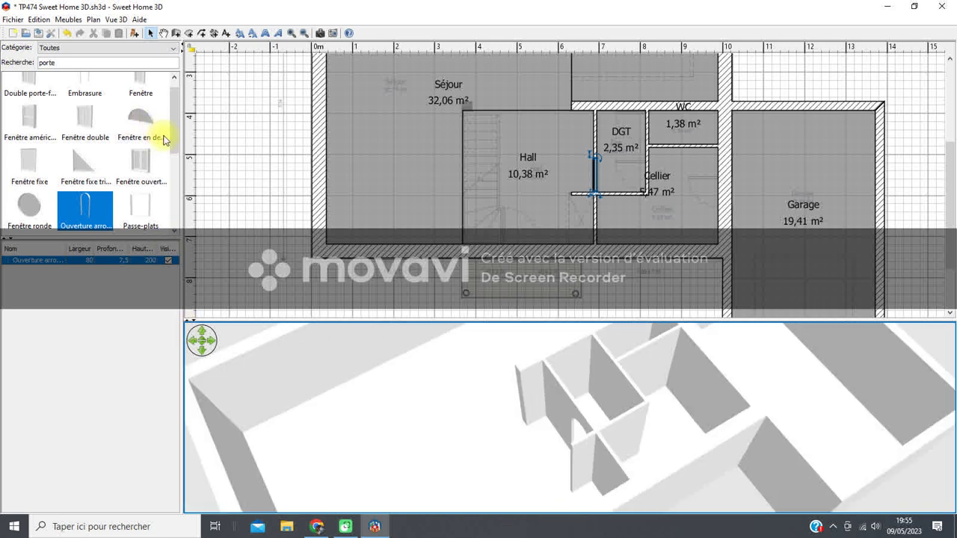
{"action": "left_click_drag", "start_coordinate": [173, 145], "coordinate": [176, 221]}
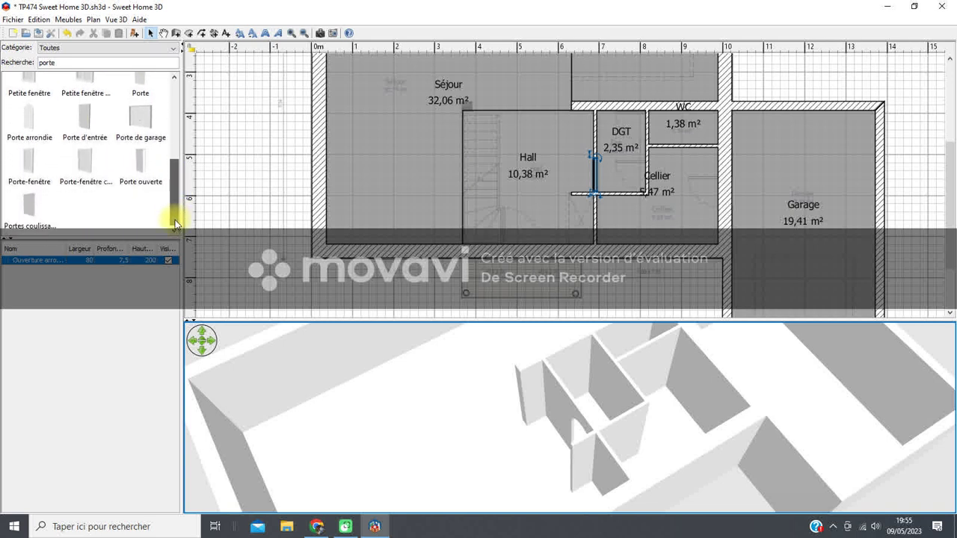
{"action": "left_click", "coordinate": [139, 168]}
{"action": "left_click_drag", "start_coordinate": [139, 166], "coordinate": [635, 152]}
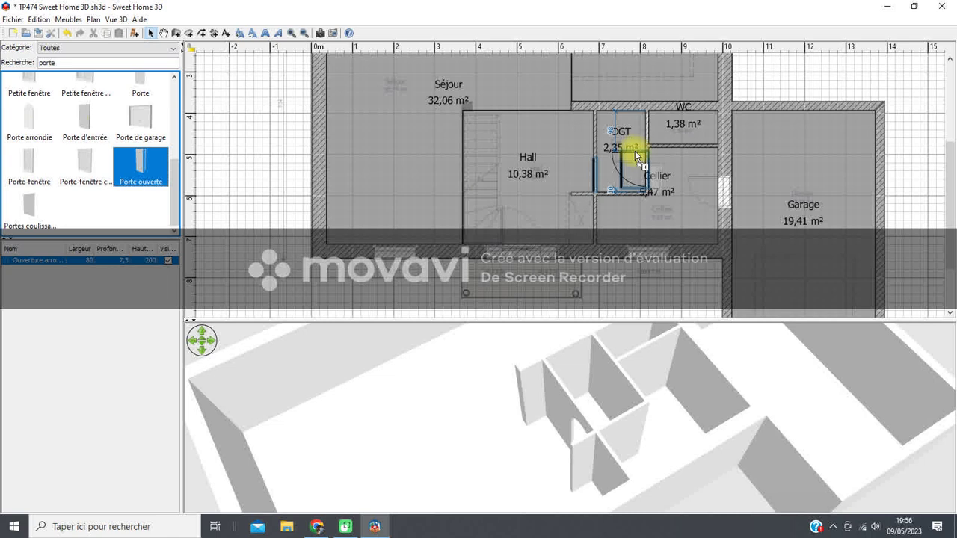
{"action": "left_click_drag", "start_coordinate": [636, 158], "coordinate": [634, 154]}
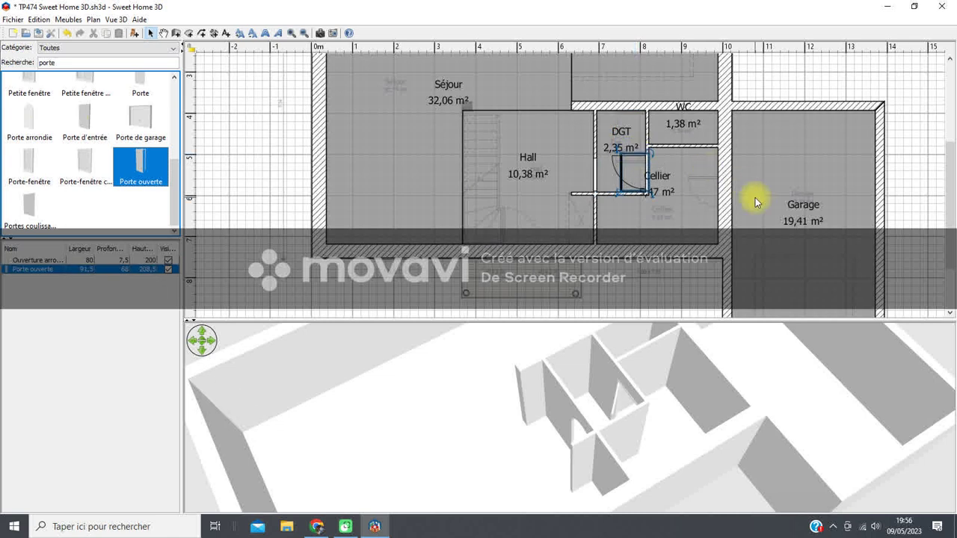
- Place a second Porte ouverte in the wall between DGT and WC, just north of the Cellier door
{"action": "left_click", "coordinate": [292, 33]}
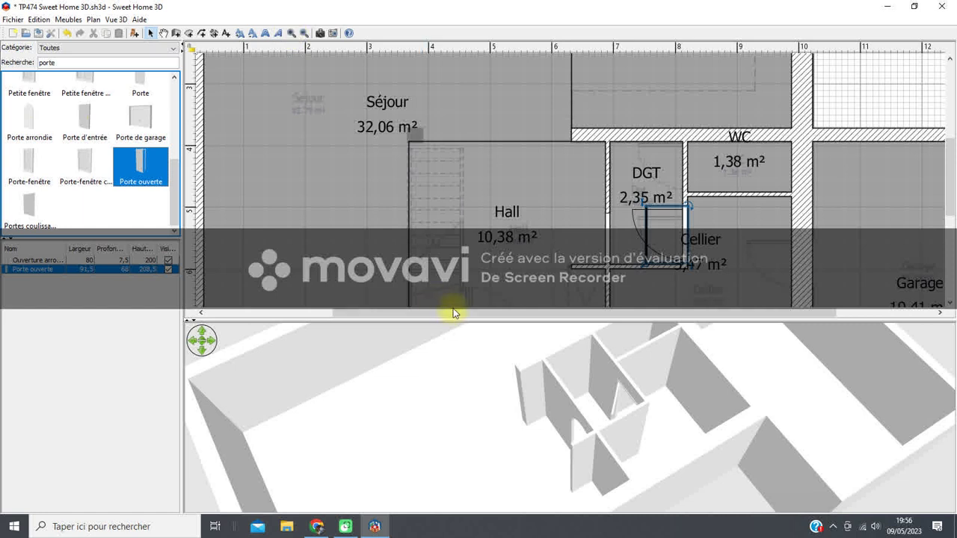
{"action": "left_click_drag", "start_coordinate": [453, 312], "coordinate": [522, 315]}
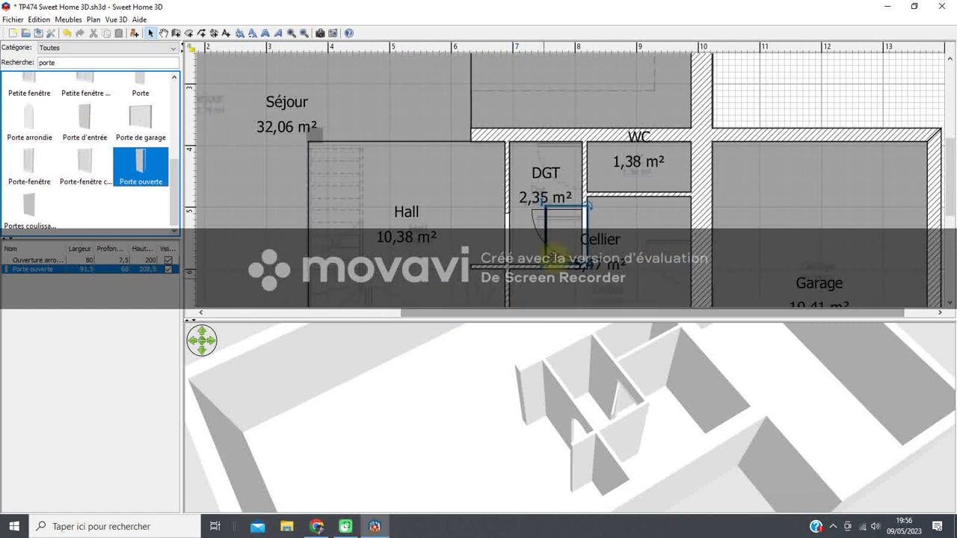
{"action": "left_click", "coordinate": [557, 196]}
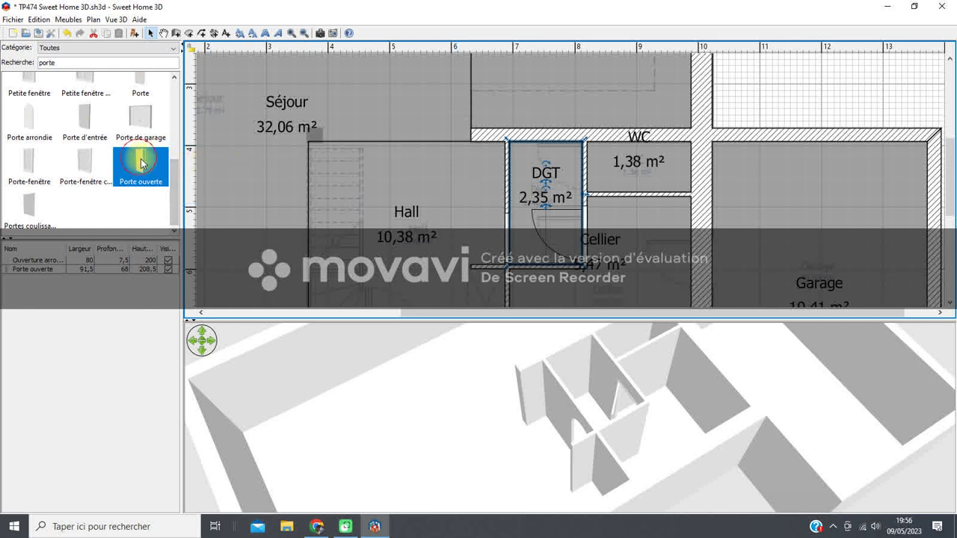
{"action": "left_click_drag", "start_coordinate": [142, 171], "coordinate": [568, 144]}
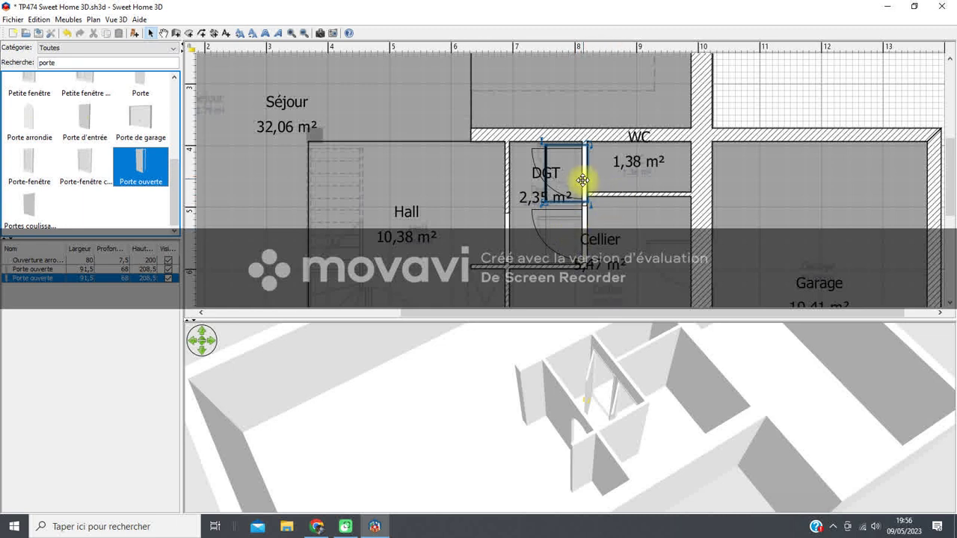
- Nudge the WC door slightly north along its wall, up to the DGT's north wall
{"action": "key", "text": "Up"}
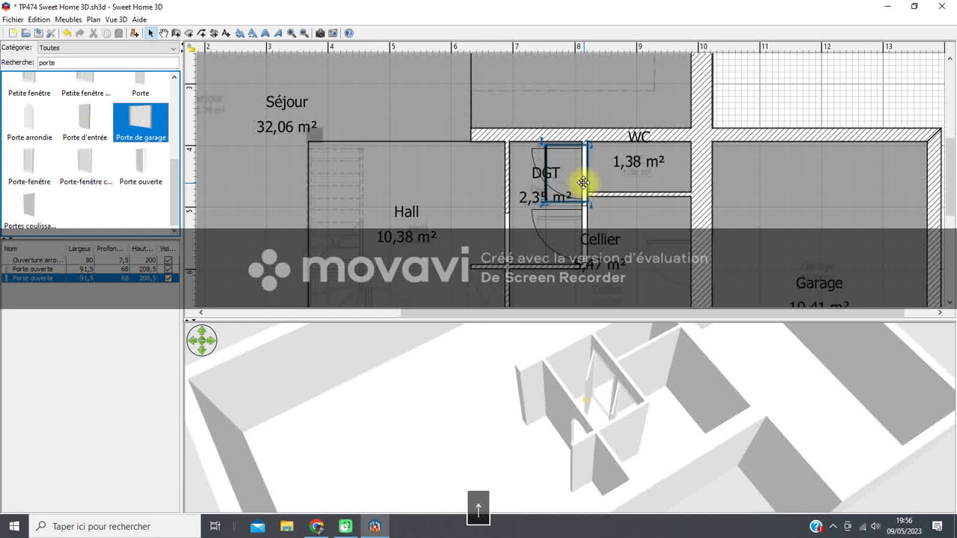
{"action": "left_click", "coordinate": [584, 183]}
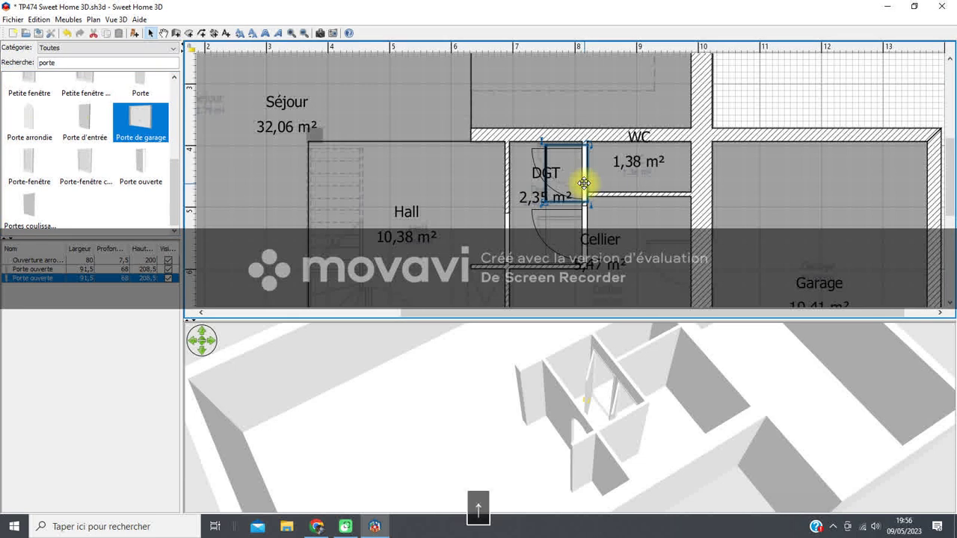
{"action": "key", "text": "Up"}
{"action": "key", "text": "Up"}
{"action": "key", "text": "Up"}
{"action": "key", "text": "Up"}
{"action": "key", "text": "Up"}
{"action": "key", "text": "Up"}
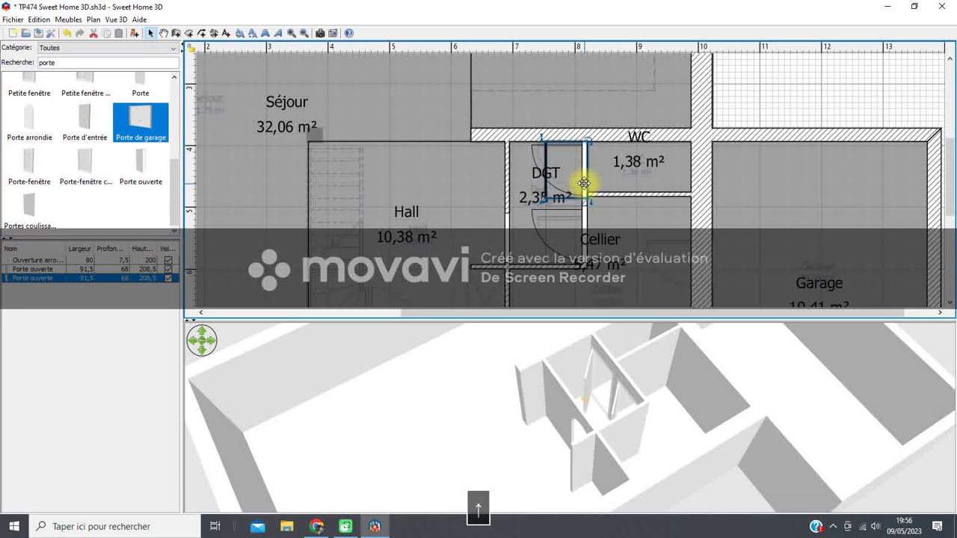
{"action": "key", "text": "Down"}
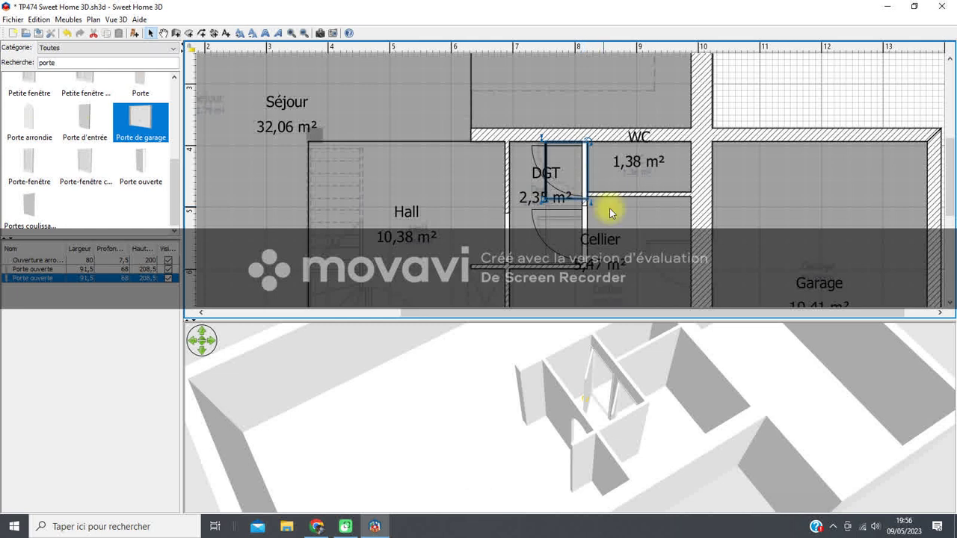
- Nudge the partition wall between WC and Cellier slightly south, in line with the lower end of the WC door
{"action": "left_click", "coordinate": [629, 194]}
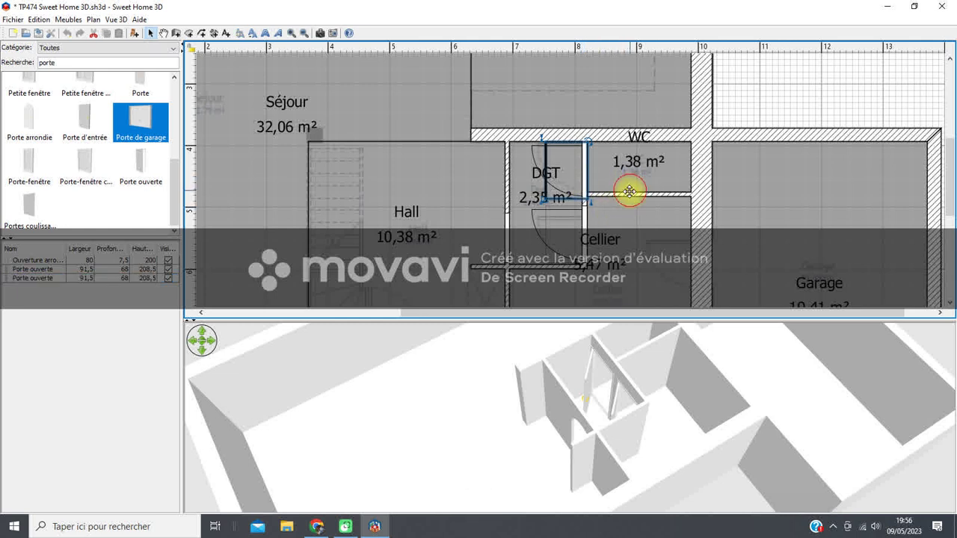
{"action": "key", "text": "Down"}
{"action": "key", "text": "Down"}
{"action": "key", "text": "Down"}
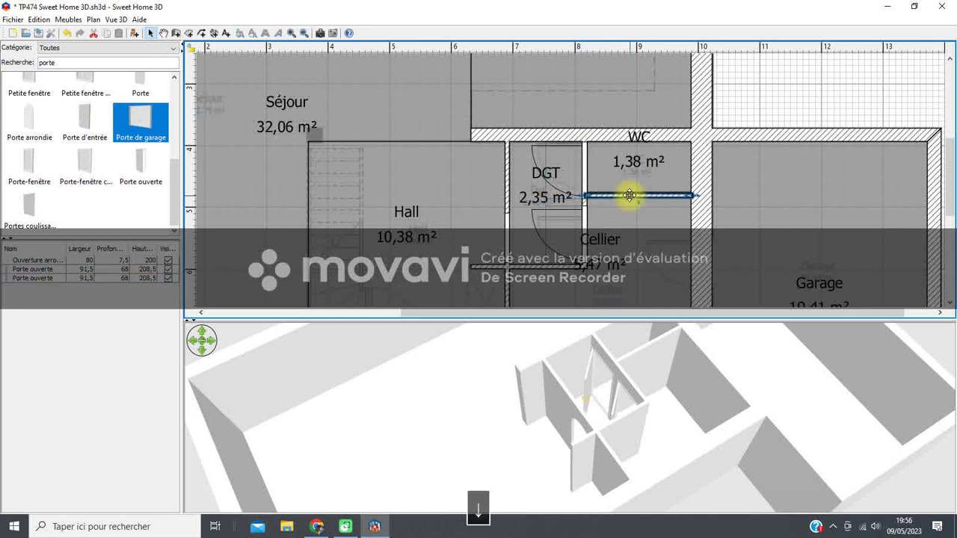
{"action": "key", "text": "Down"}
{"action": "key", "text": "Down"}
{"action": "key", "text": "Down"}
{"action": "key", "text": "Down"}
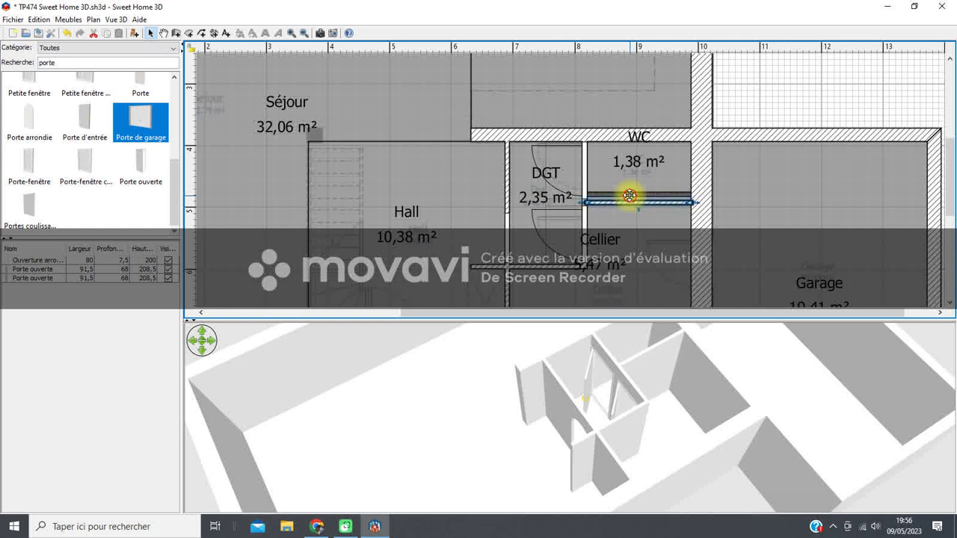
- Extend the WC room's two south corners to the moved partition, enlarging the room to about 1.62 m²
{"action": "left_click", "coordinate": [635, 182]}
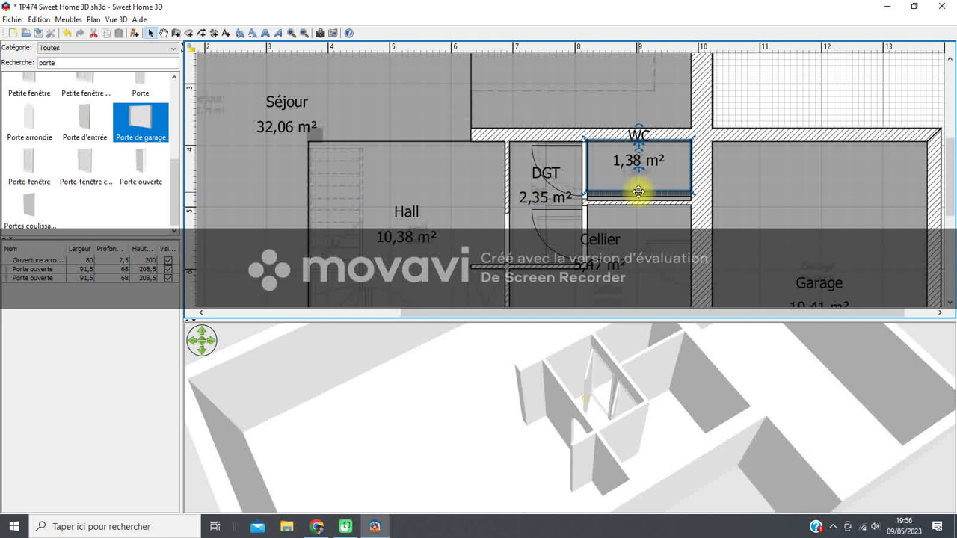
{"action": "left_click_drag", "start_coordinate": [636, 193], "coordinate": [636, 192]}
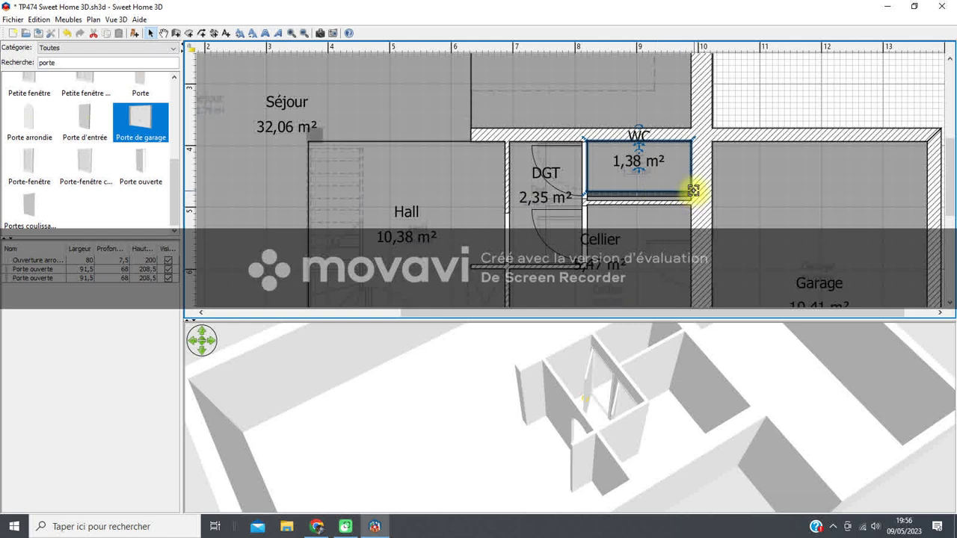
{"action": "left_click_drag", "start_coordinate": [693, 191], "coordinate": [692, 200]}
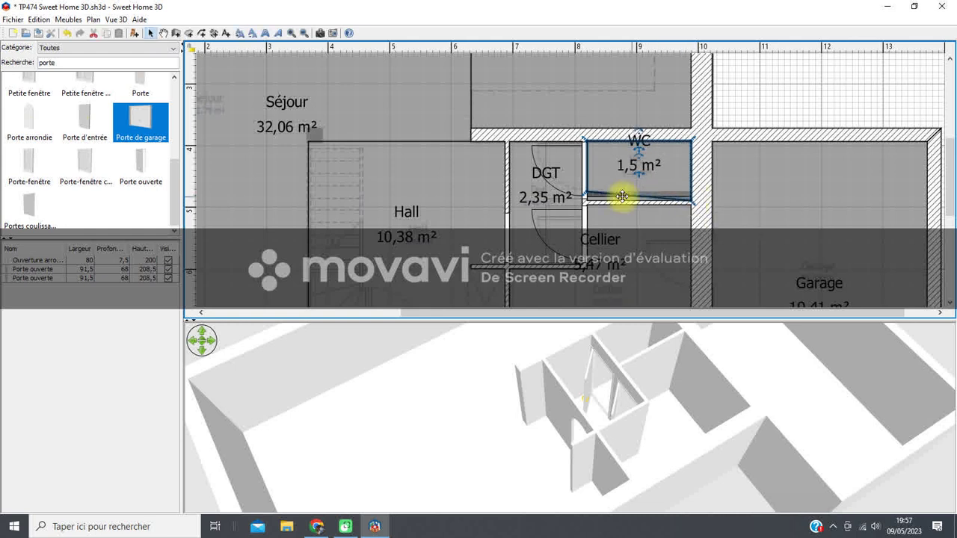
{"action": "left_click_drag", "start_coordinate": [587, 189], "coordinate": [588, 199]}
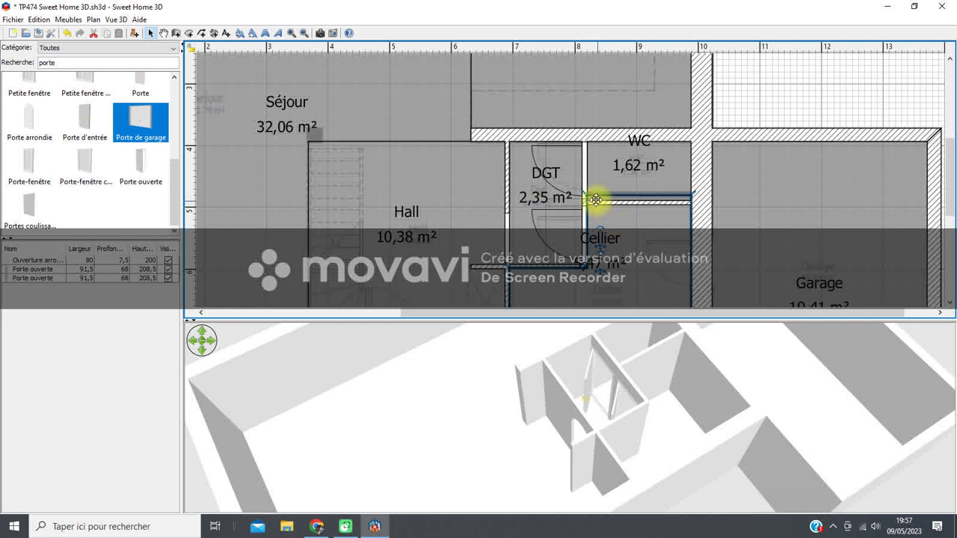
- Pull the Cellier room's north corners down to the moved partition, for an area of about 5.21 m², and save the file
{"action": "left_click_drag", "start_coordinate": [589, 195], "coordinate": [581, 202]}
{"action": "mouse_move", "coordinate": [677, 199]}
{"action": "left_mouse_down"}
{"action": "mouse_move", "coordinate": [690, 195]}
{"action": "mouse_move", "coordinate": [690, 209]}
{"action": "left_mouse_up"}
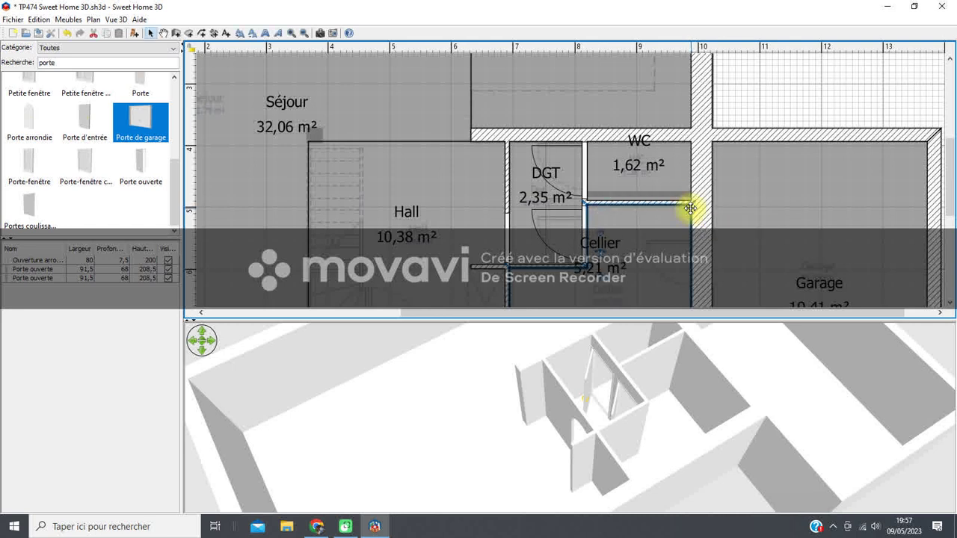
{"action": "left_click", "coordinate": [667, 246]}
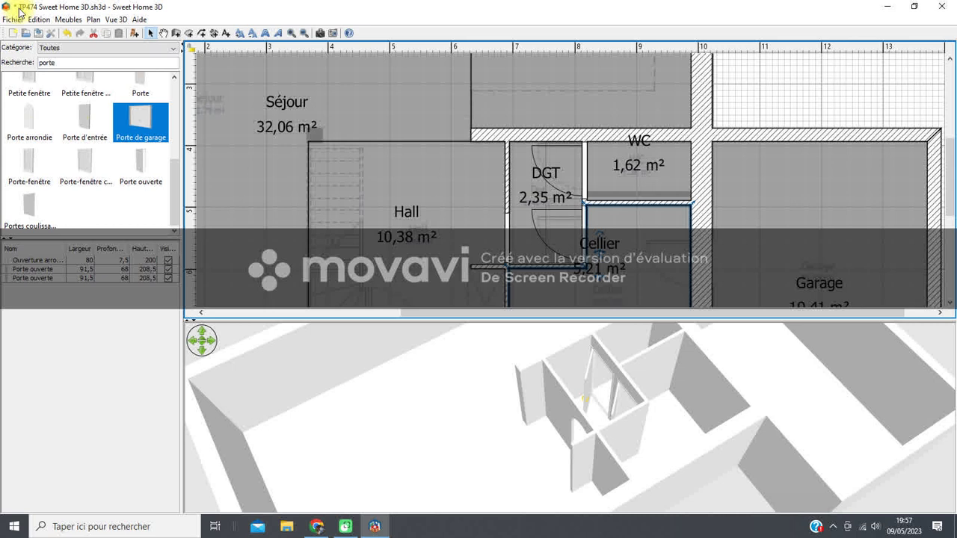
{"action": "left_click", "coordinate": [38, 33]}
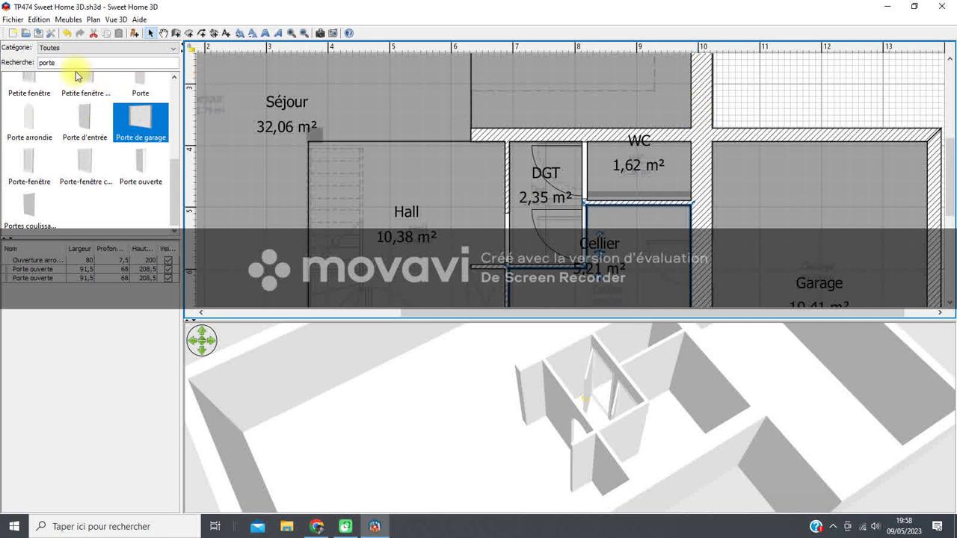
- Search the furniture catalogue for table and place a Table ronde in the middle of the Cuisine
{"action": "left_click_drag", "start_coordinate": [78, 62], "coordinate": [12, 66]}
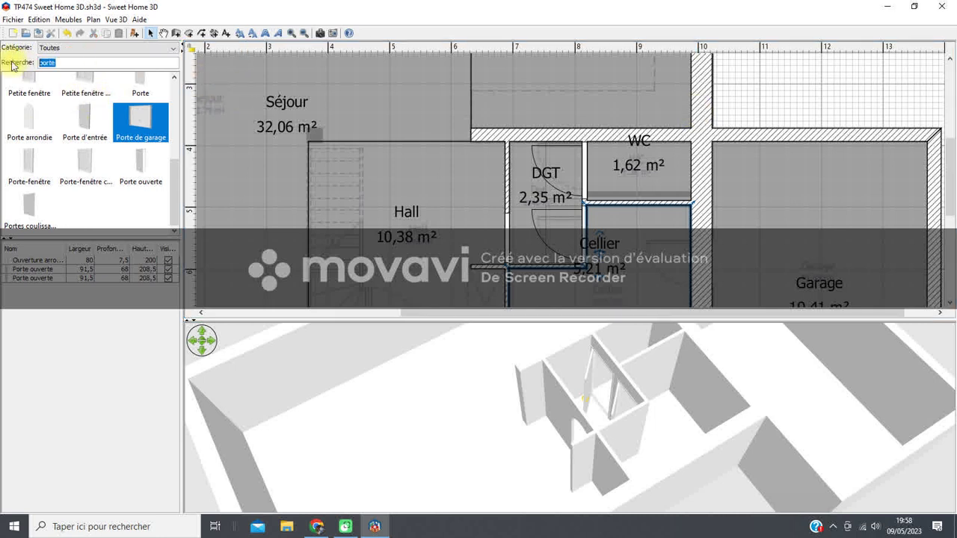
{"action": "type", "text": "tabl"}
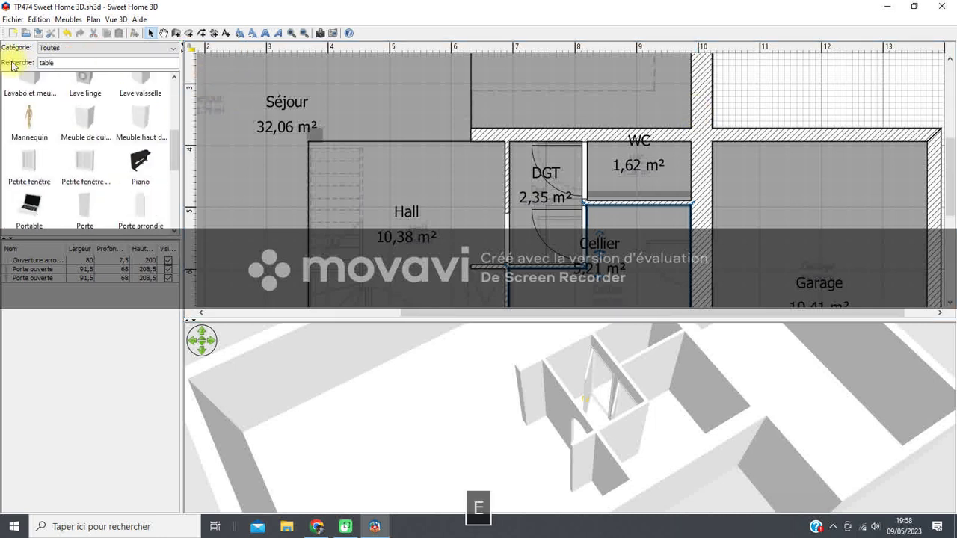
{"action": "type", "text": "e"}
{"action": "key", "text": "Return"}
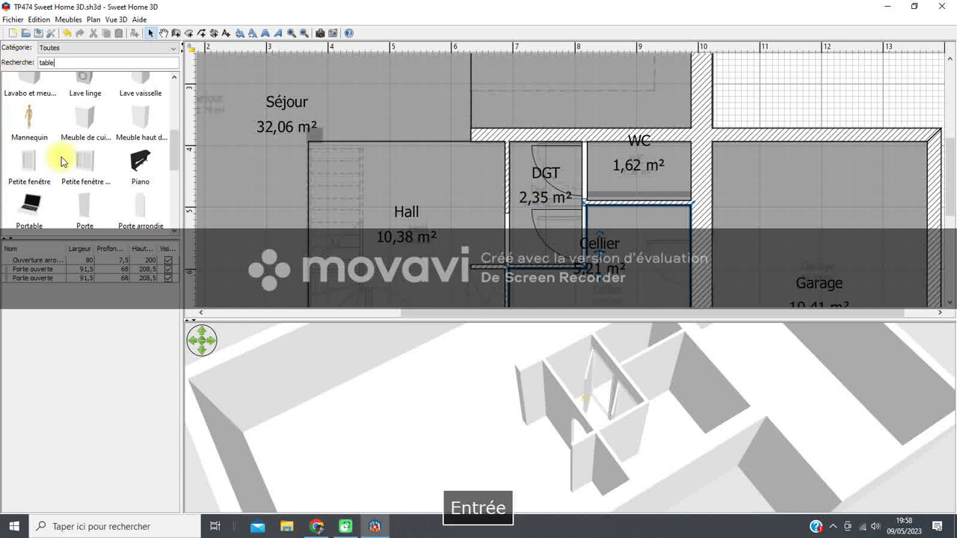
{"action": "scroll", "coordinate": [177, 187], "scroll_direction": "down", "scroll_amount": 2}
{"action": "scroll", "coordinate": [179, 201], "scroll_direction": "down", "scroll_amount": 4}
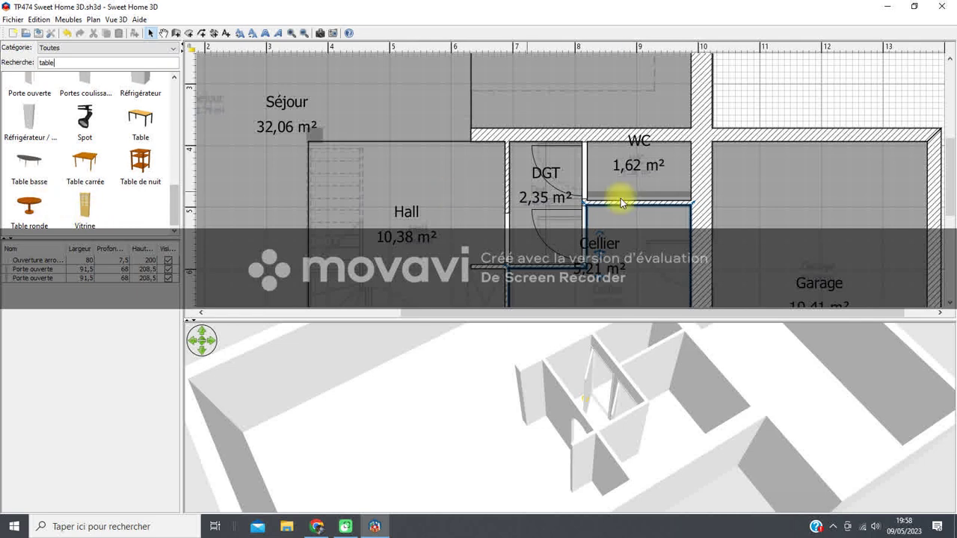
{"action": "left_click_drag", "start_coordinate": [948, 176], "coordinate": [950, 129]}
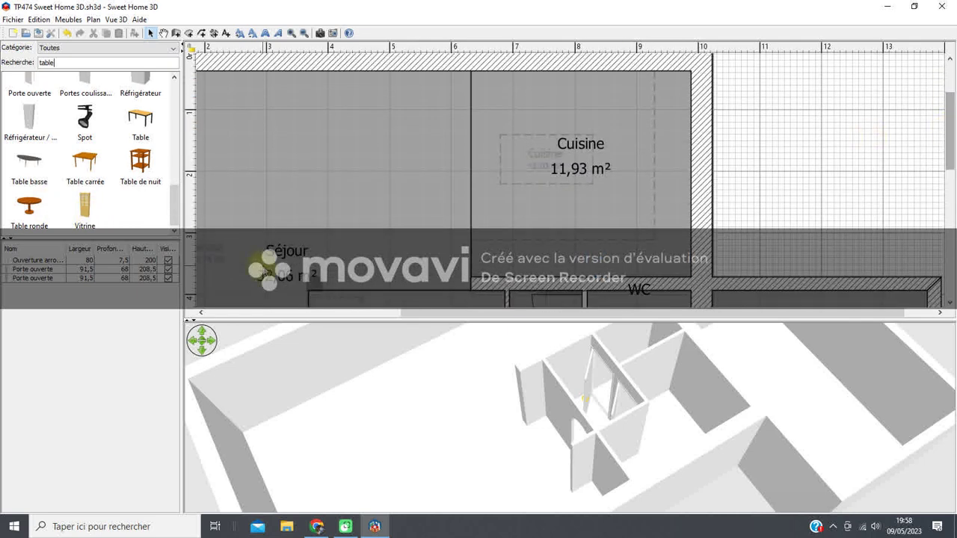
{"action": "left_click", "coordinate": [35, 212]}
{"action": "left_click_drag", "start_coordinate": [39, 213], "coordinate": [527, 113]}
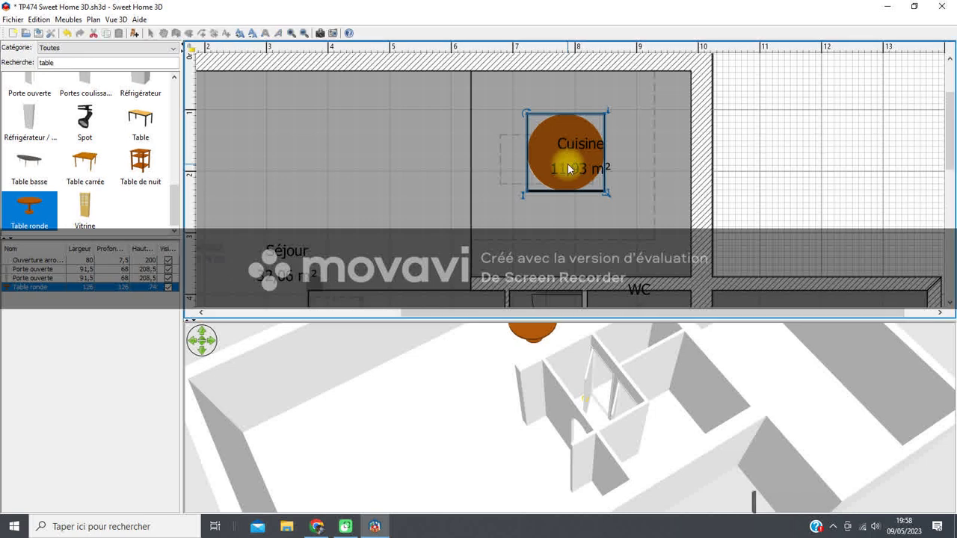
- Set the width and depth of the round table in the Cuisine to 100 cm each
{"action": "right_click", "coordinate": [567, 163]}
{"action": "left_click", "coordinate": [605, 363]}
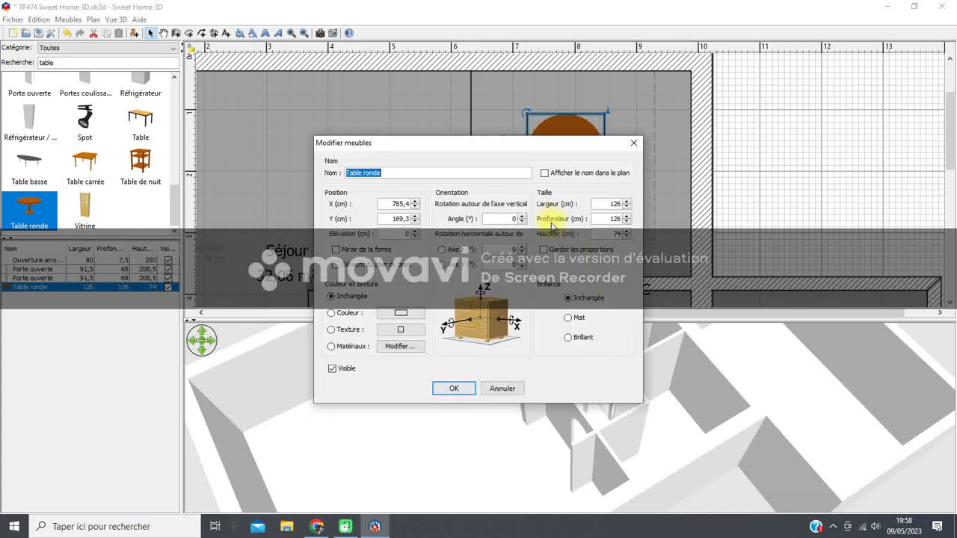
{"action": "left_click", "coordinate": [611, 204]}
{"action": "type", "text": "100"}
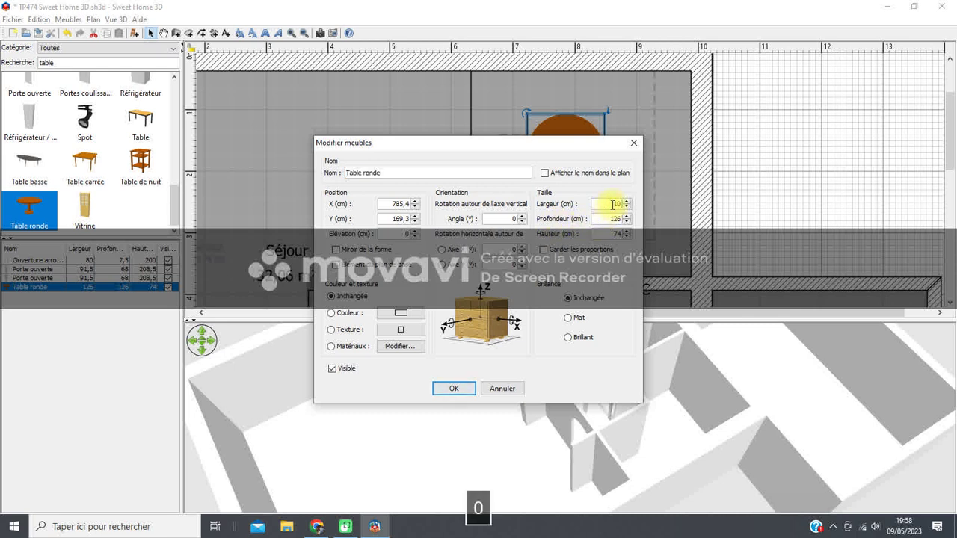
{"action": "left_click", "coordinate": [617, 218]}
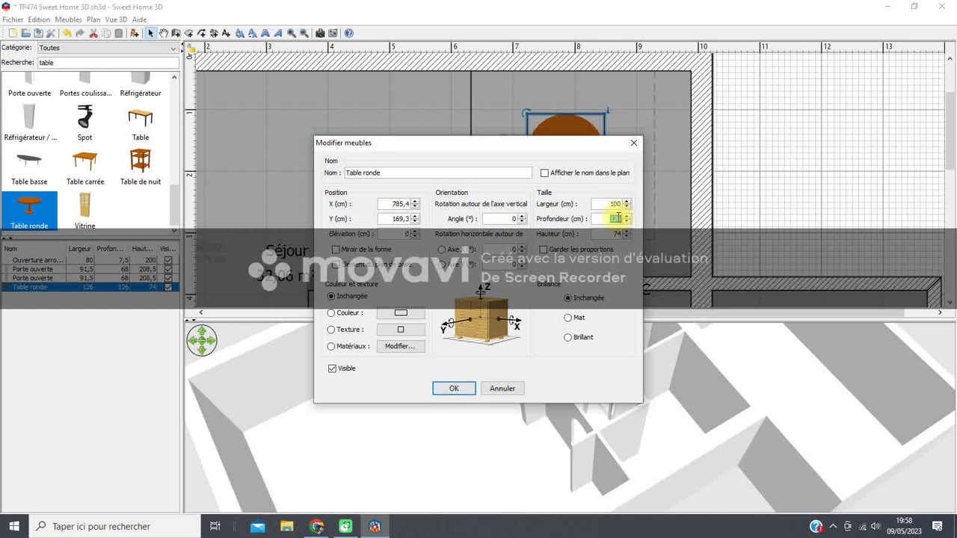
{"action": "type", "text": "100"}
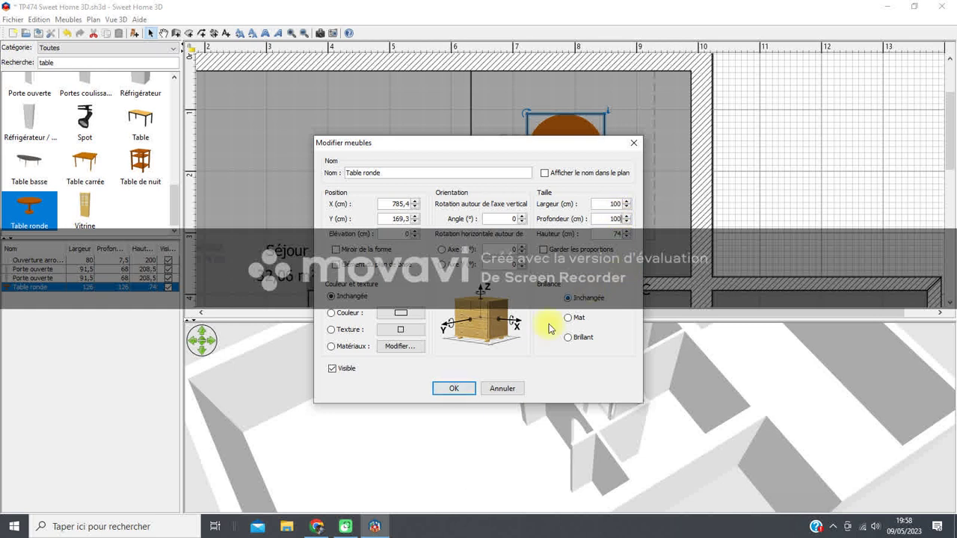
{"action": "left_click", "coordinate": [458, 391]}
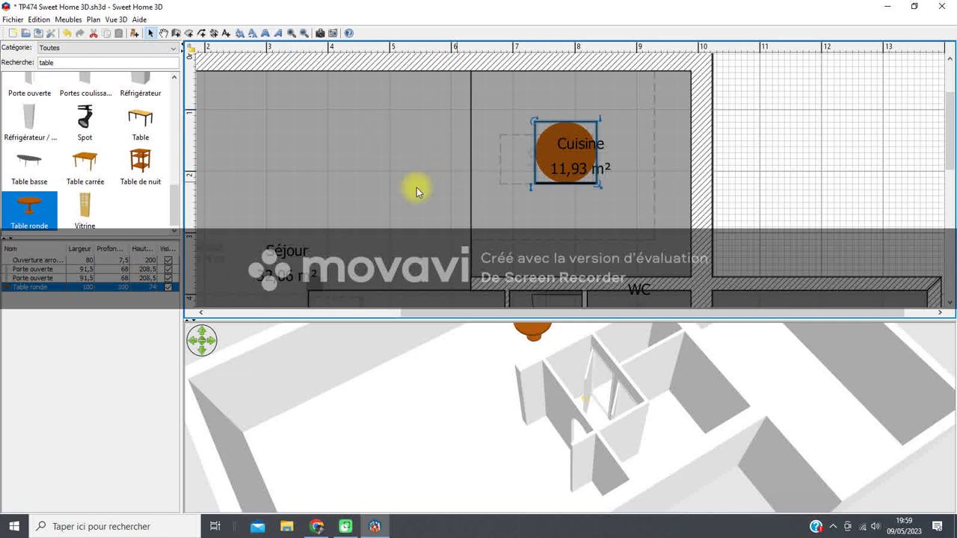
- Create a photo of the 3D view, 800 pixels wide with the view's proportions, at the second quality level
{"action": "left_click_drag", "start_coordinate": [947, 152], "coordinate": [950, 144]}
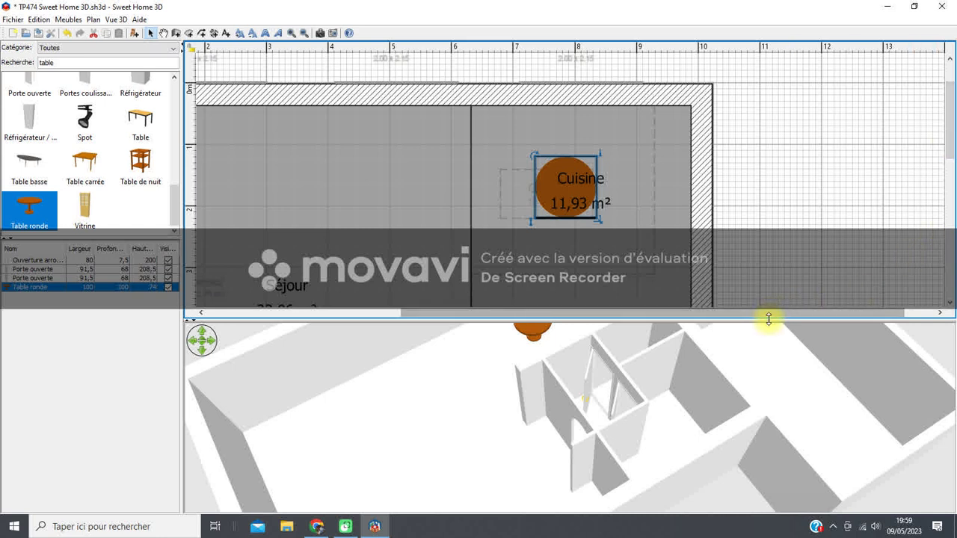
{"action": "left_click_drag", "start_coordinate": [765, 319], "coordinate": [770, 267]}
{"action": "left_click_drag", "start_coordinate": [668, 448], "coordinate": [625, 398]}
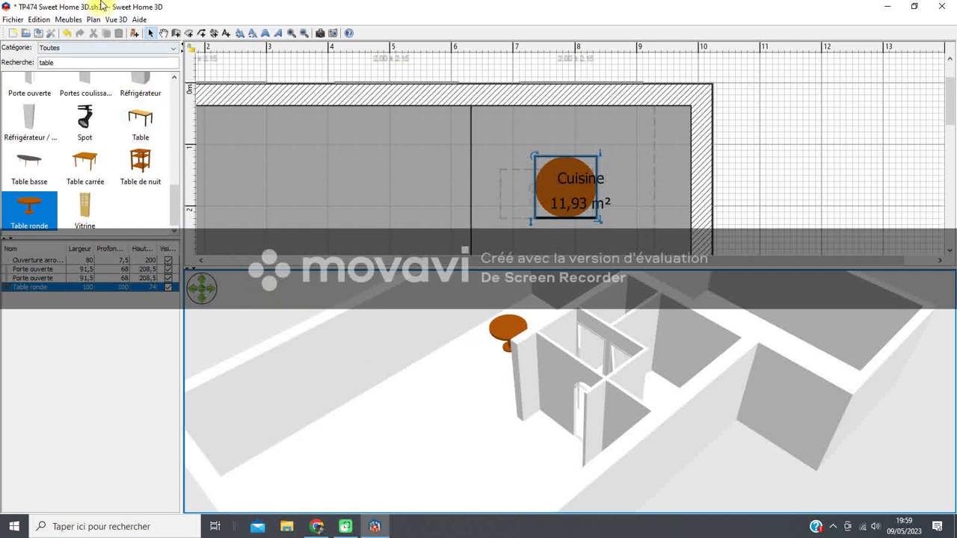
{"action": "left_click", "coordinate": [114, 21]}
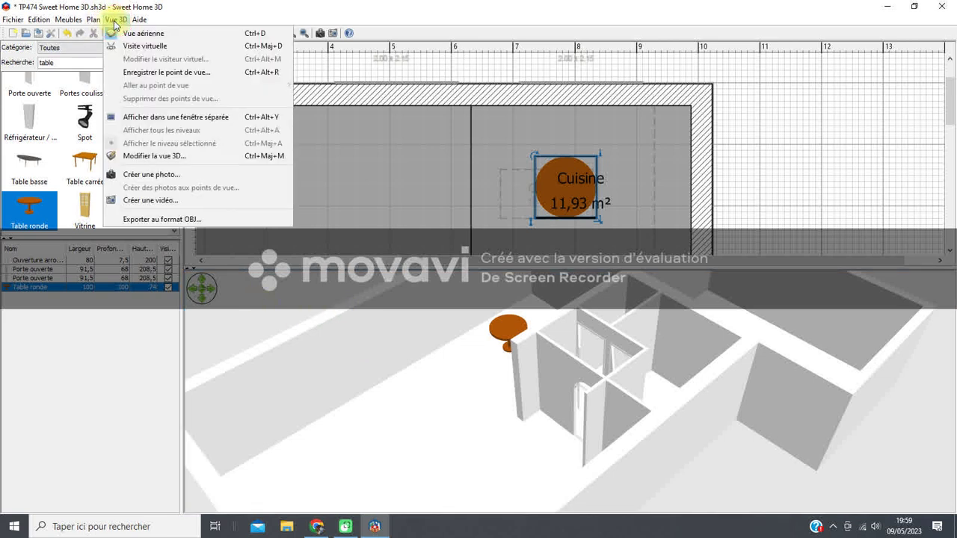
{"action": "left_click", "coordinate": [130, 176]}
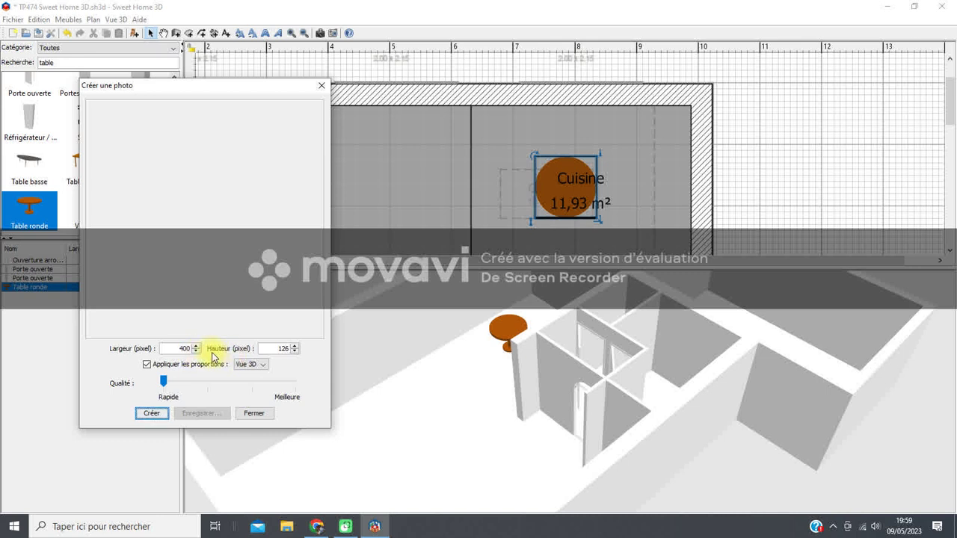
{"action": "double_click", "coordinate": [183, 348]}
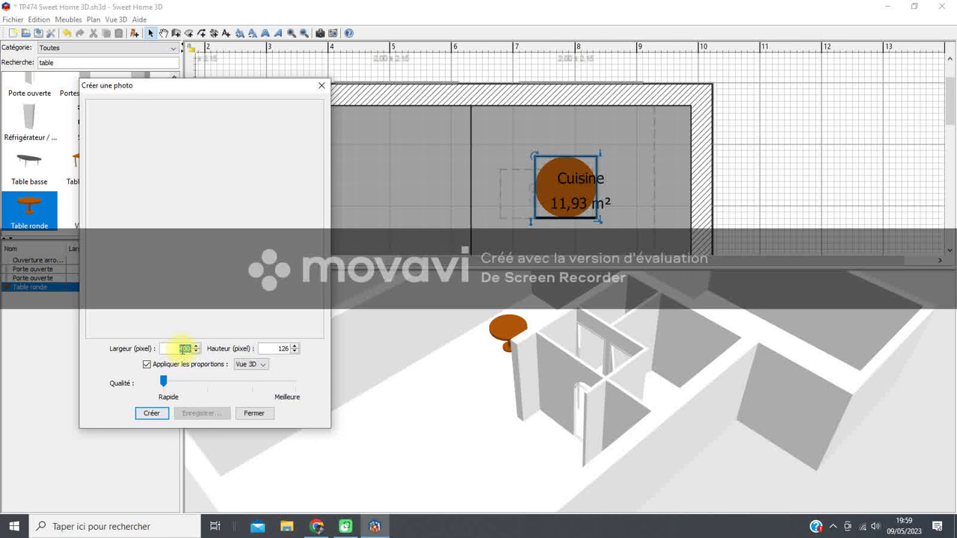
{"action": "type", "text": "800"}
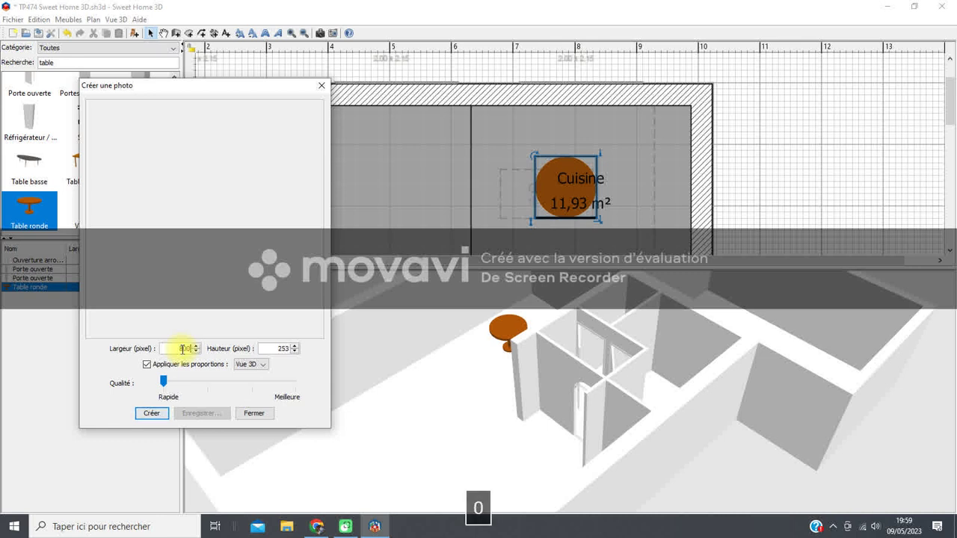
{"action": "left_click", "coordinate": [194, 383]}
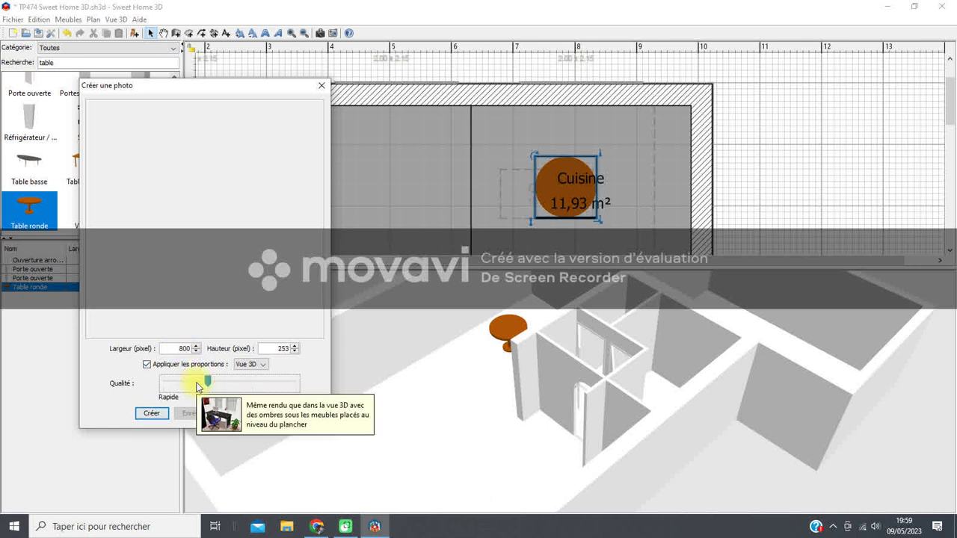
{"action": "left_click", "coordinate": [156, 416]}
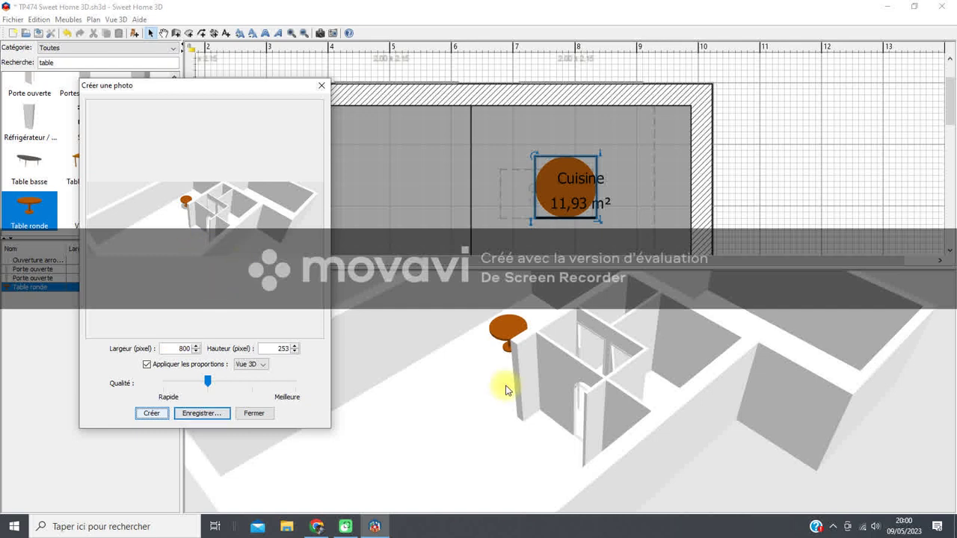
- Turn the 3D view to face the round table and the arched opening, and render the photo again at the third quality level
{"action": "left_click_drag", "start_coordinate": [604, 397], "coordinate": [742, 372]}
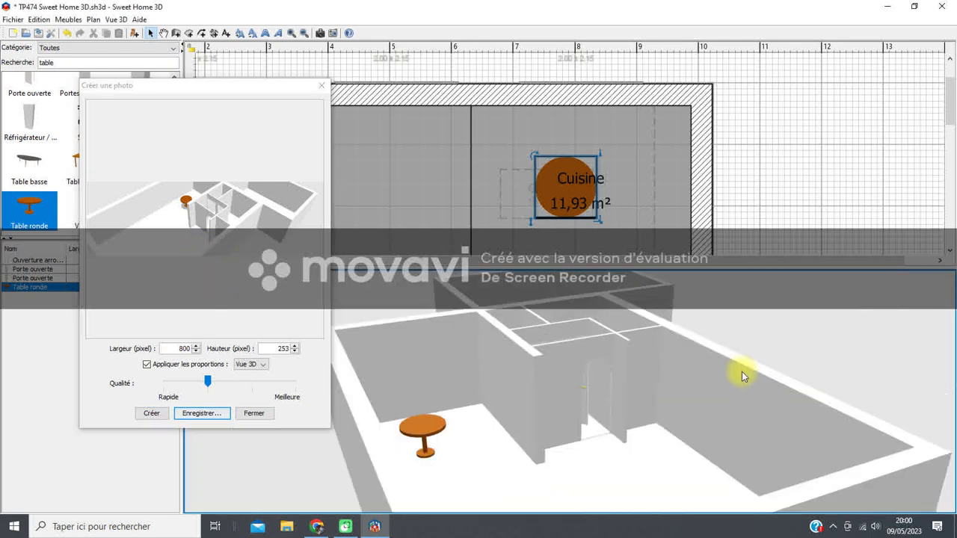
{"action": "left_click", "coordinate": [154, 417]}
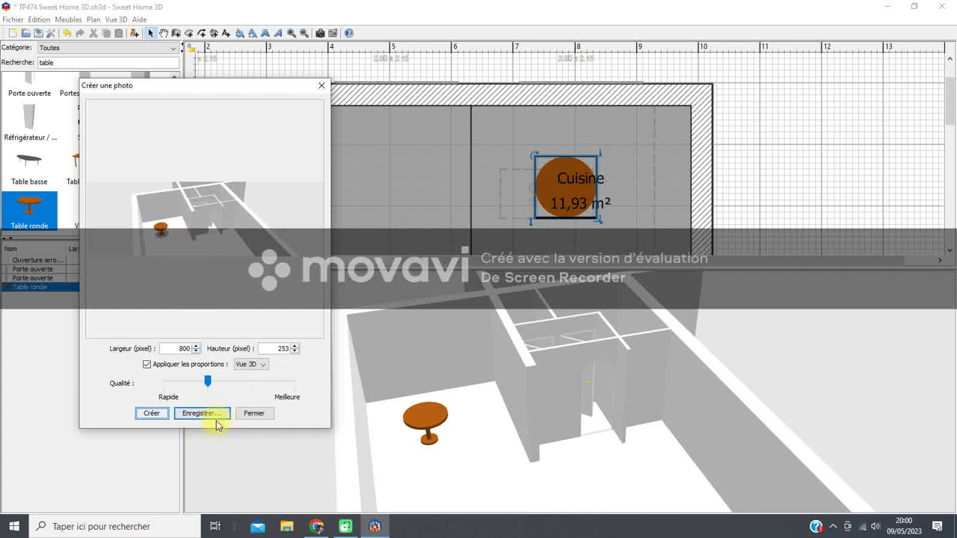
{"action": "left_click", "coordinate": [208, 385]}
{"action": "left_click", "coordinate": [250, 386]}
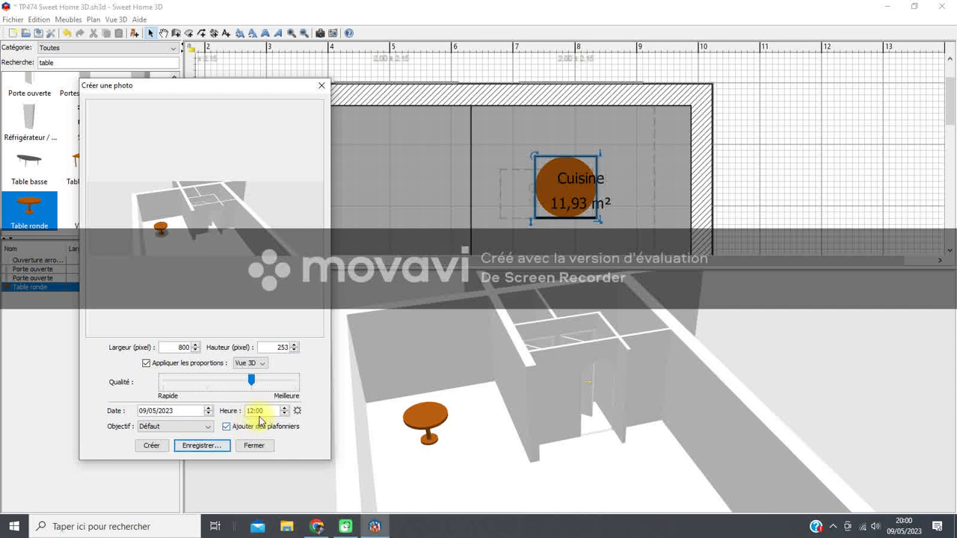
{"action": "left_click", "coordinate": [153, 446]}
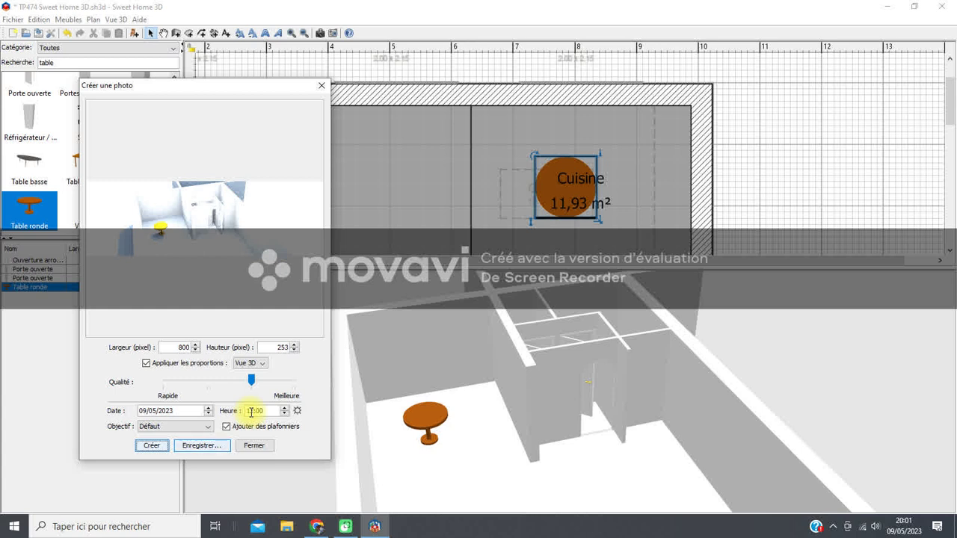
- Save the rendered photo as TP474 Sweet Home 3D jour solution 1.png in the Technologie folder and close the photo dialog
{"action": "left_click", "coordinate": [199, 449]}
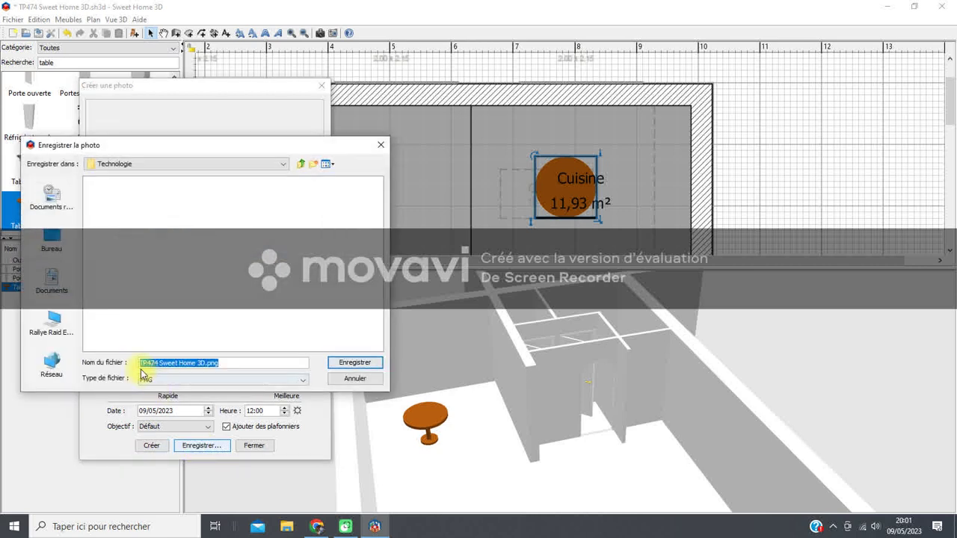
{"action": "left_click", "coordinate": [207, 364]}
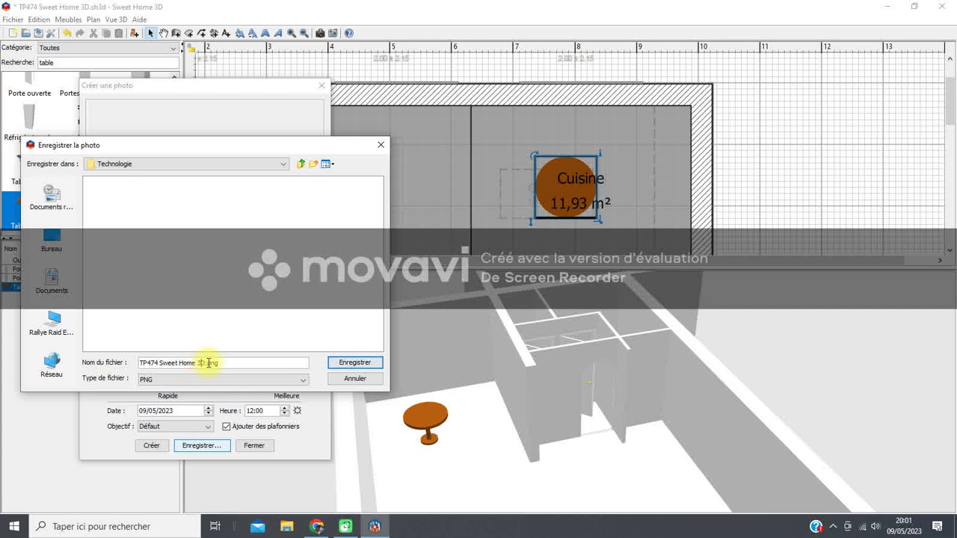
{"action": "type", "text": "jour"}
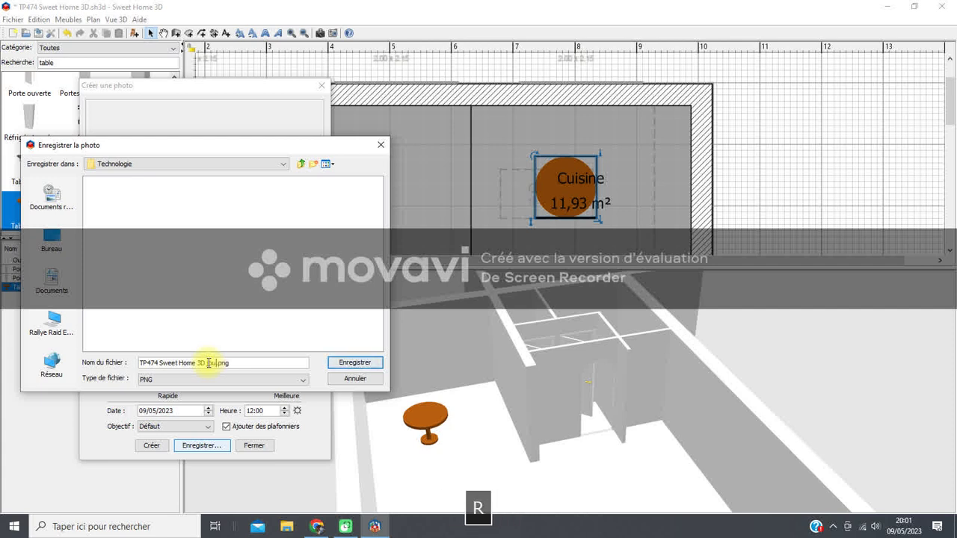
{"action": "type", "text": " solu"}
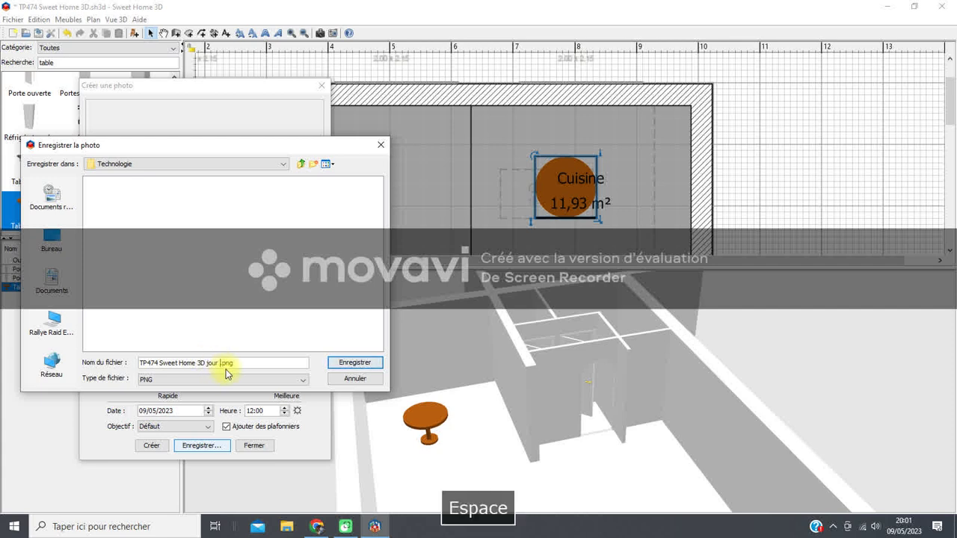
{"action": "type", "text": "tion 1"}
{"action": "left_click", "coordinate": [354, 364]}
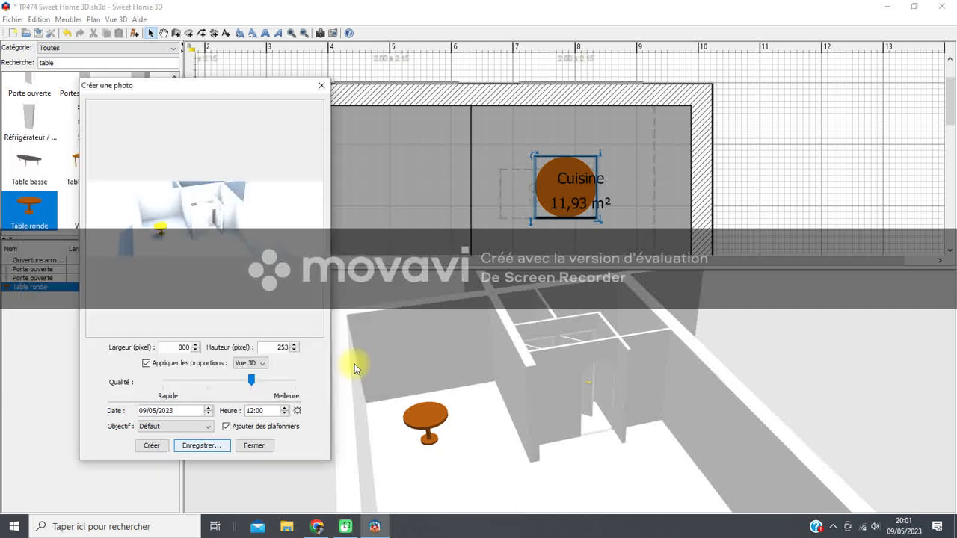
{"action": "left_click", "coordinate": [258, 445]}
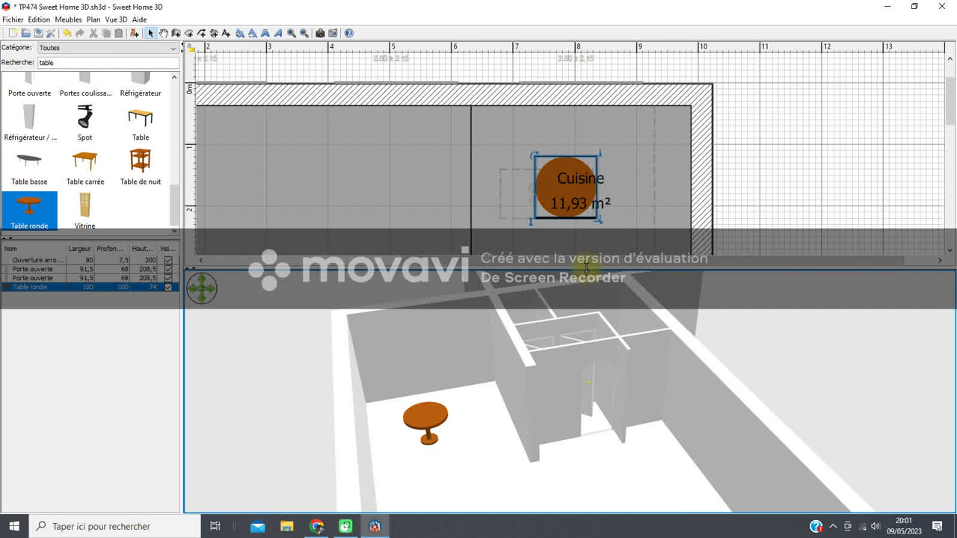
- Enlarge the plan area, fit the whole ground floor in it, and save the project file
{"action": "left_click_drag", "start_coordinate": [586, 267], "coordinate": [585, 409]}
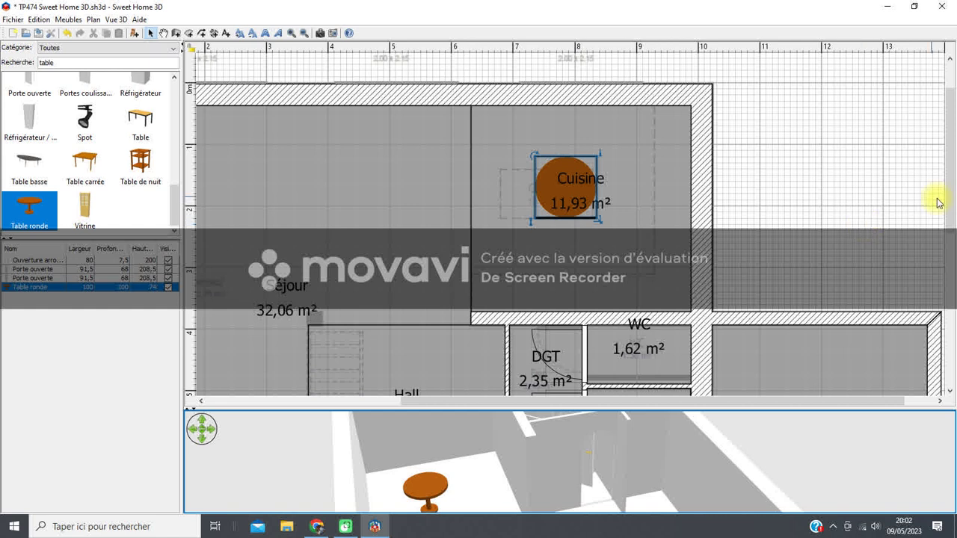
{"action": "left_click_drag", "start_coordinate": [946, 207], "coordinate": [953, 251]}
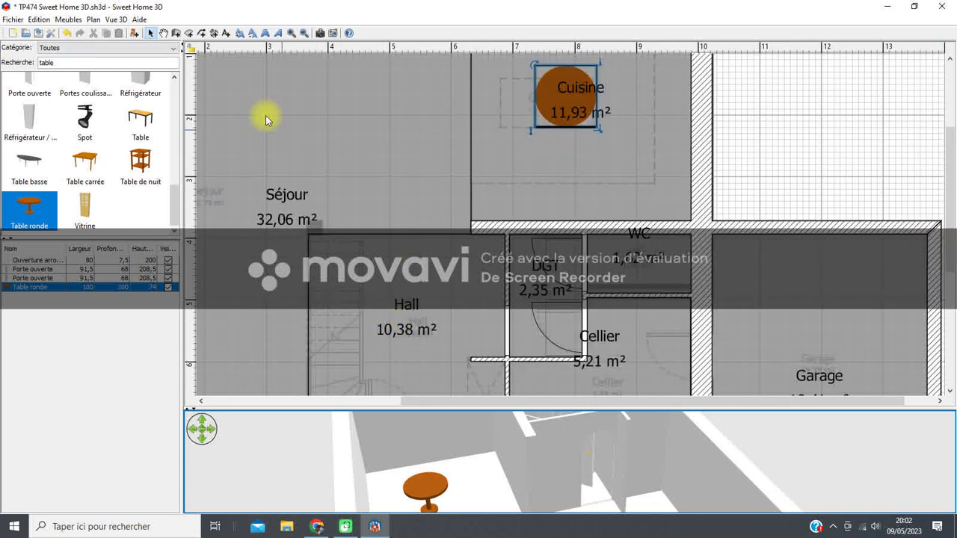
{"action": "left_click", "coordinate": [303, 32]}
{"action": "left_click", "coordinate": [303, 33]}
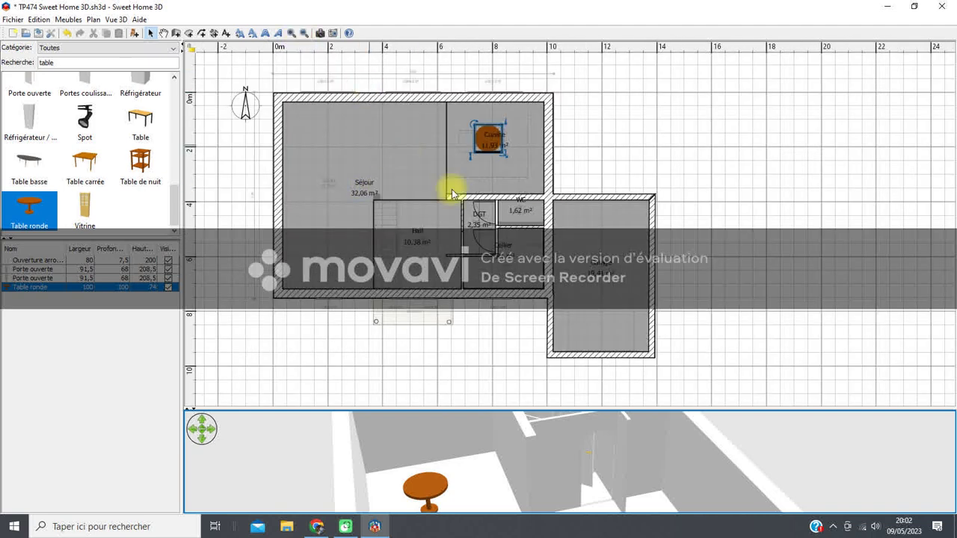
{"action": "left_click", "coordinate": [38, 33]}
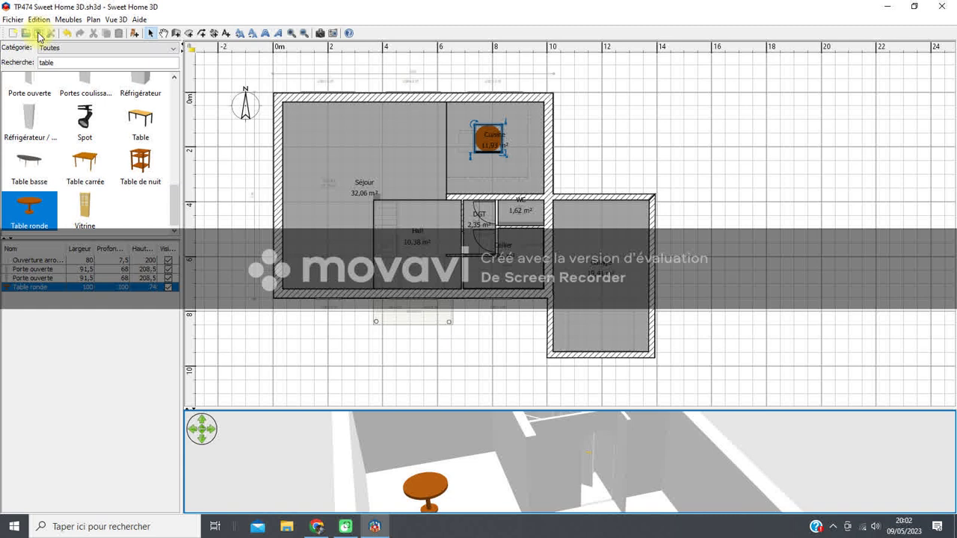